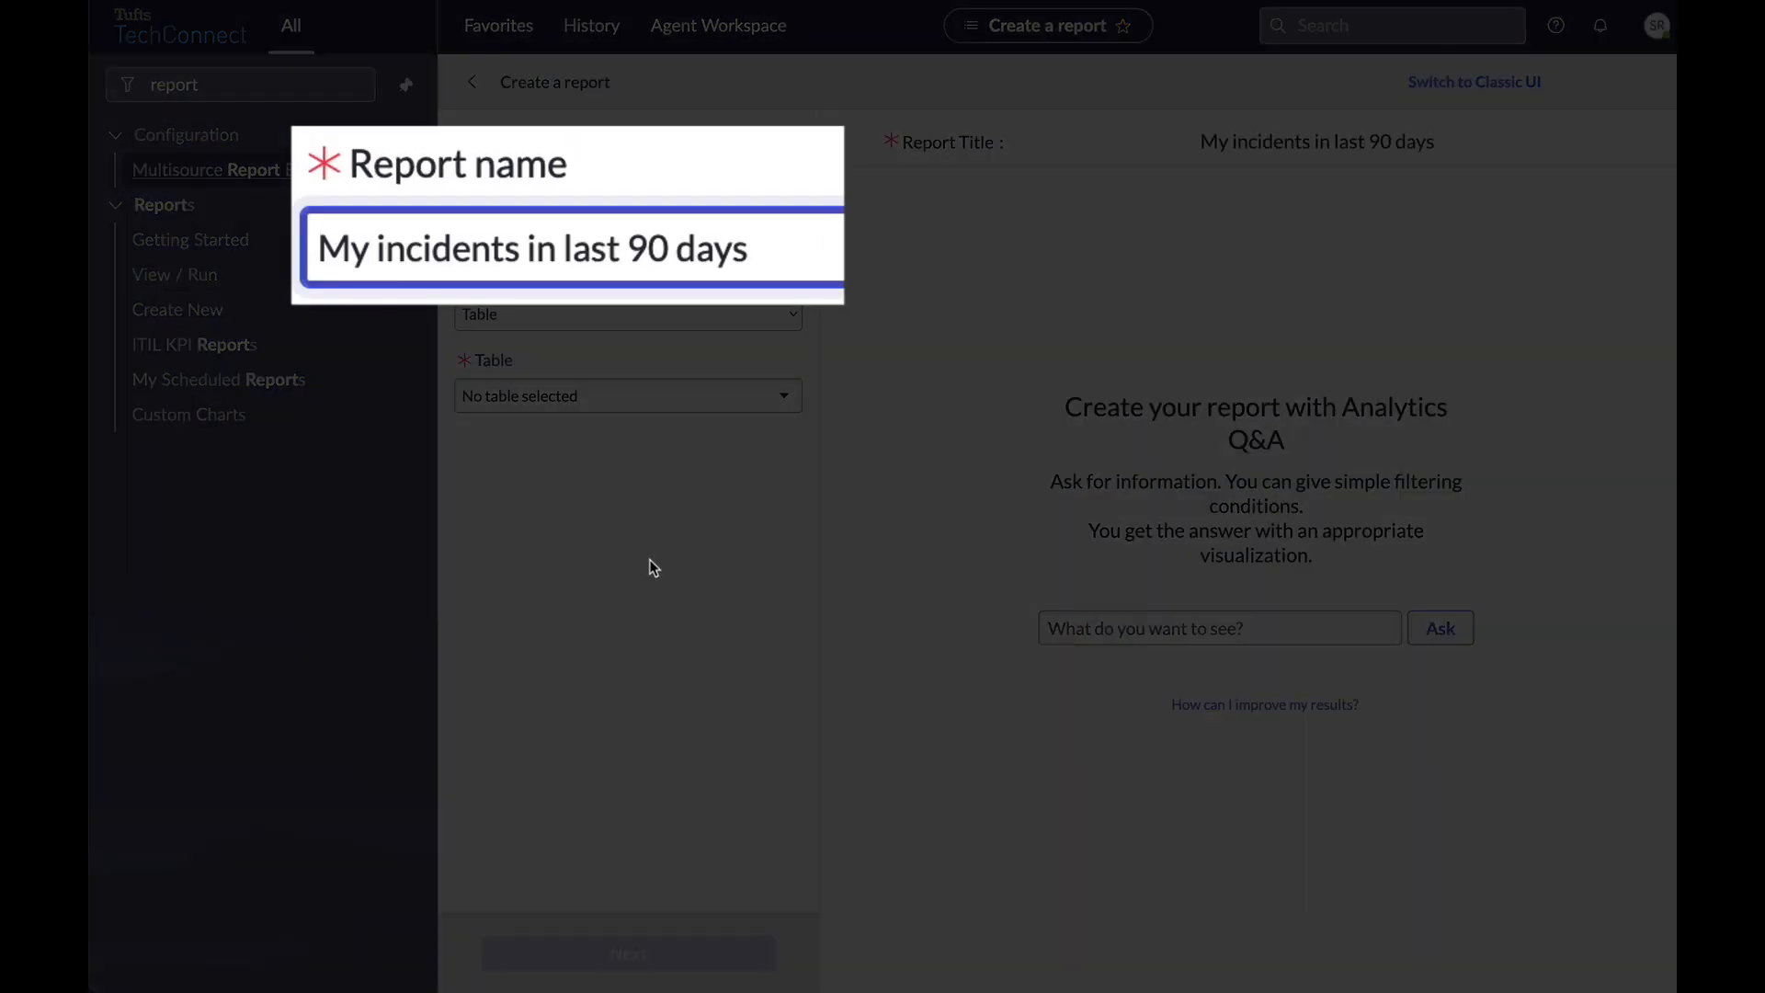
Name the report 'My incidents in last 90 days' and set its source to the Incident [incident] table.
click(649, 559)
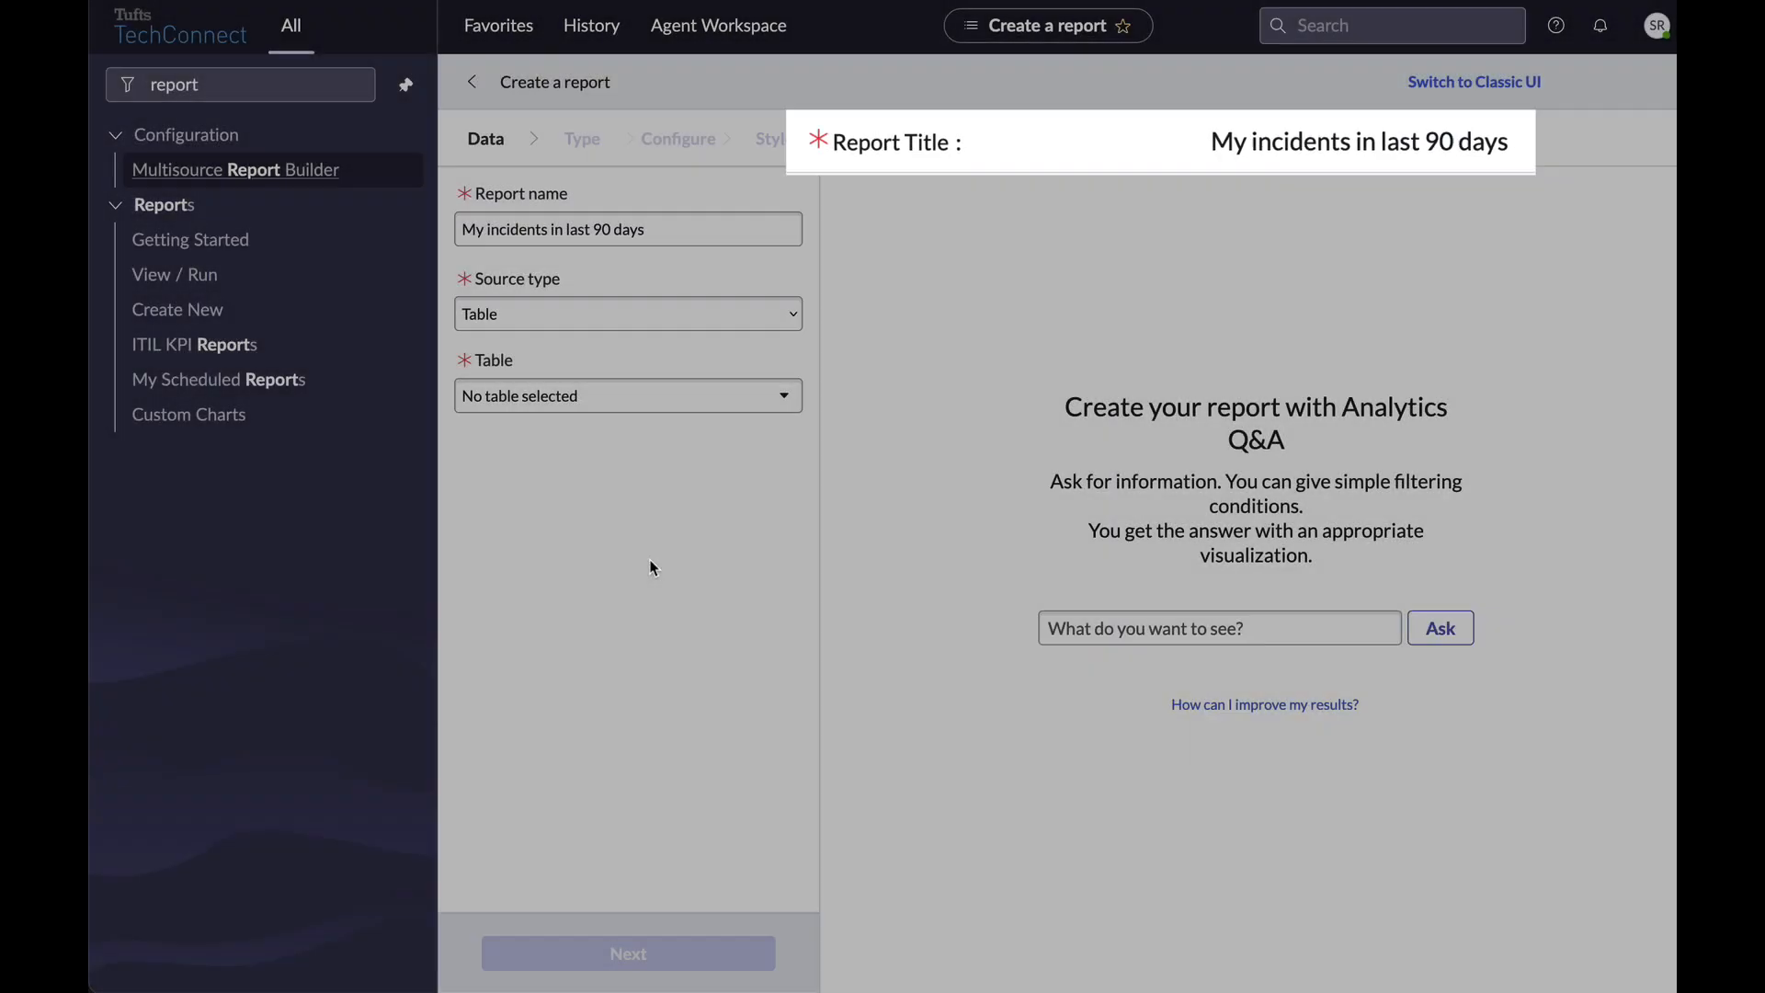
click(519, 322)
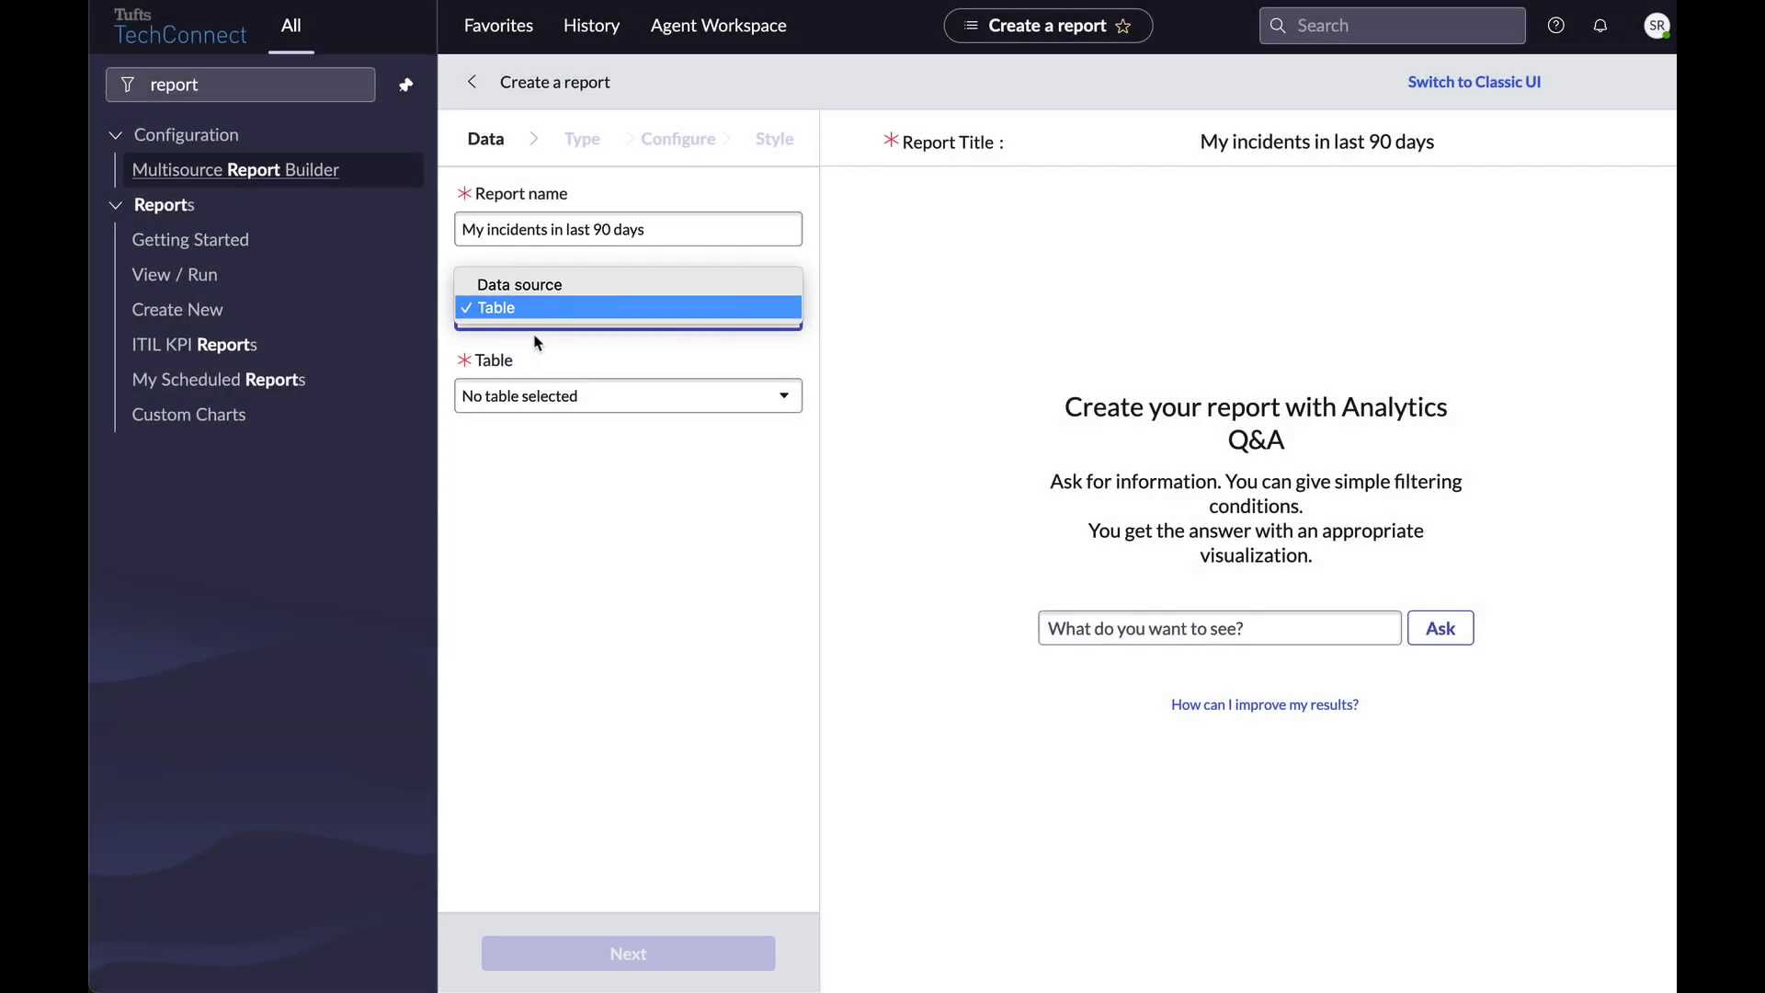
click(538, 308)
click(629, 395)
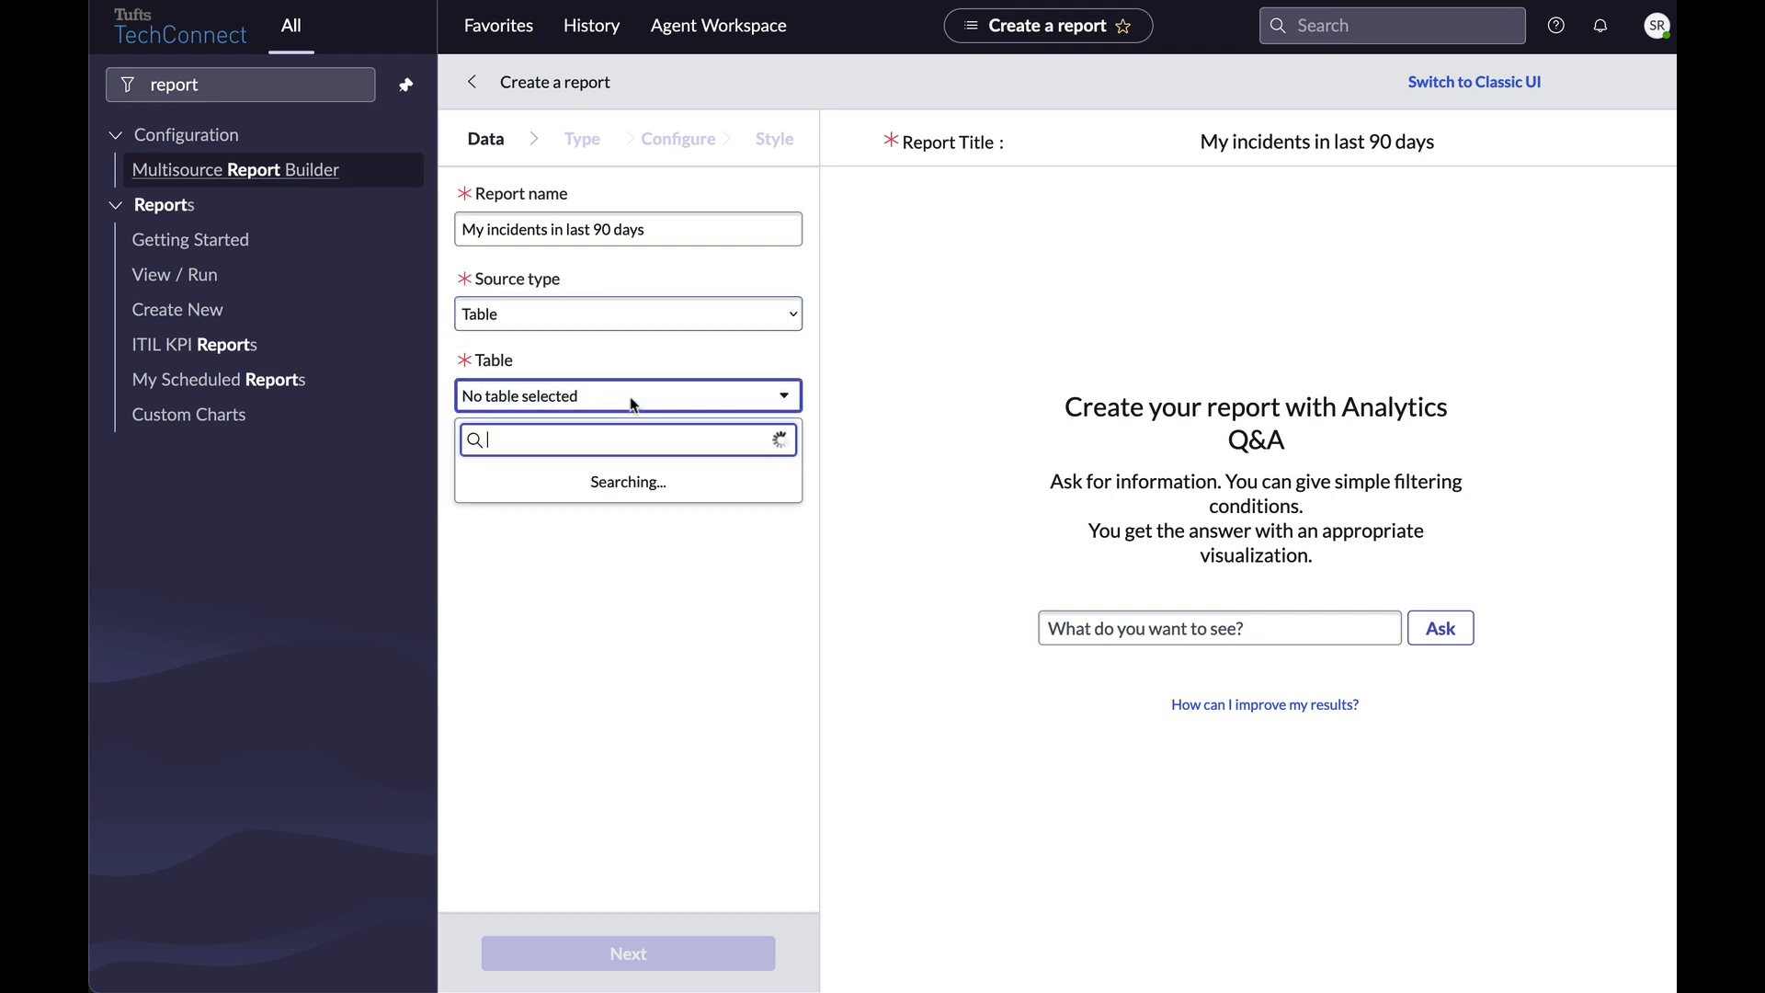
text(inciden)
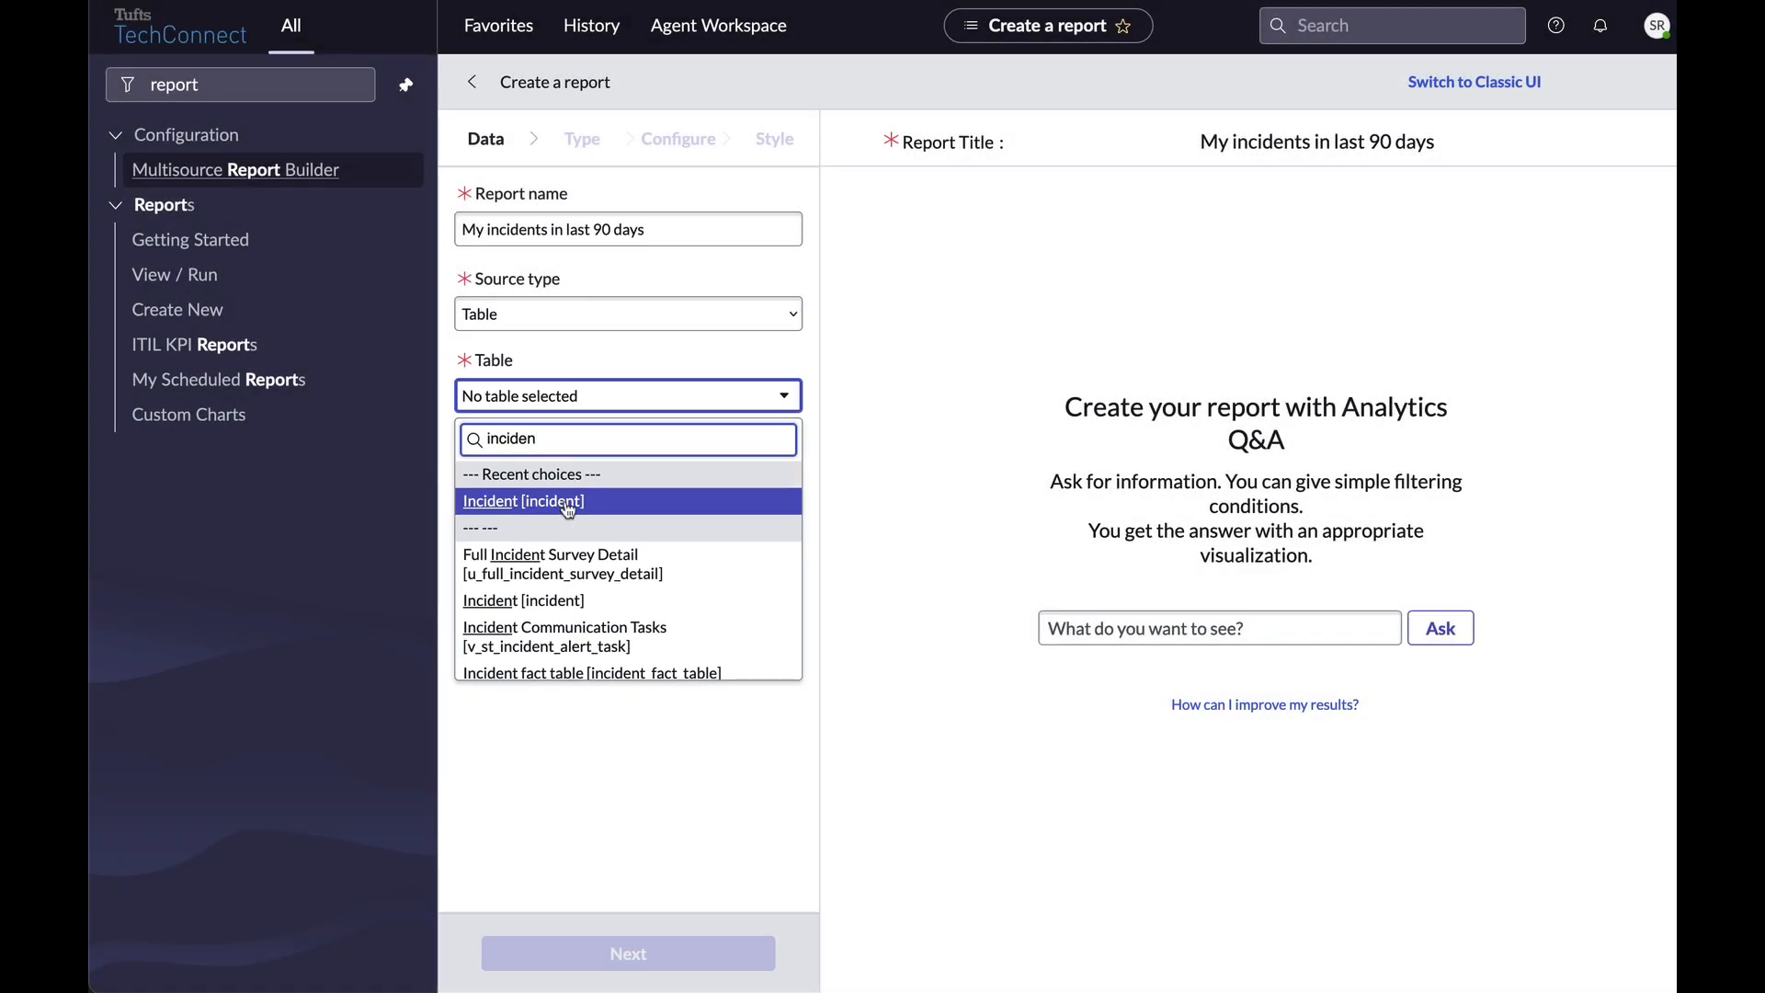
click(599, 502)
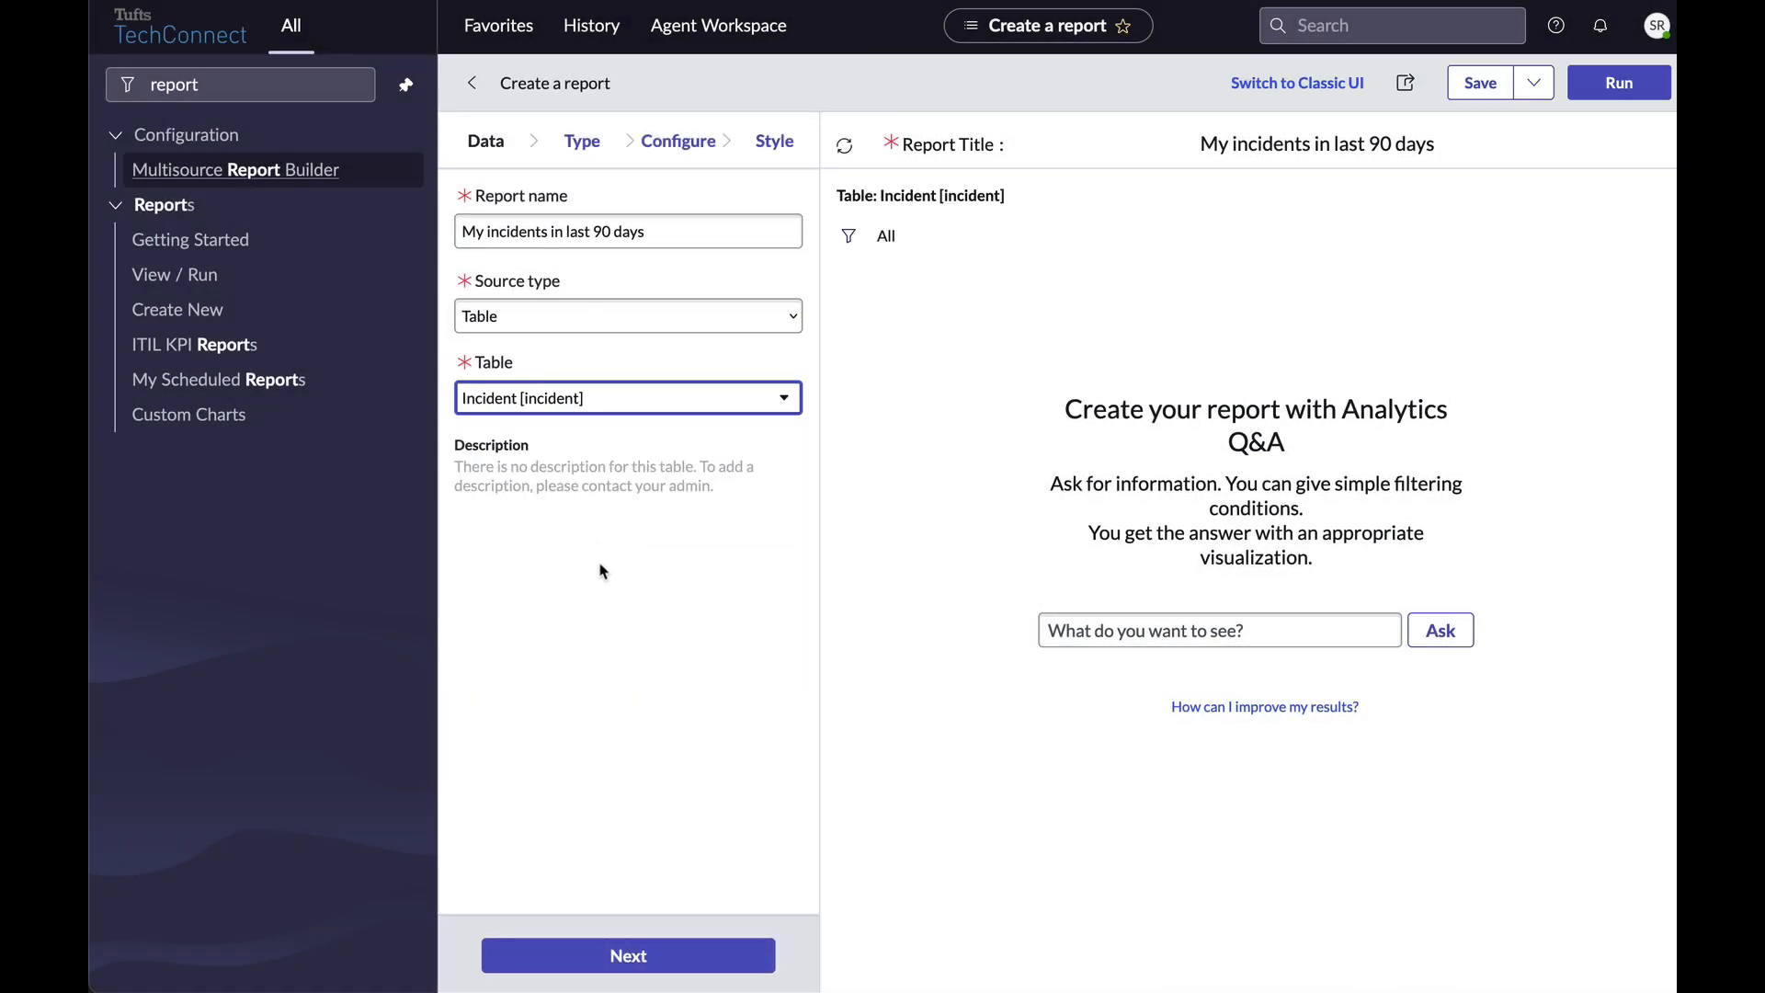
Keep the List report type and advance from the Data step through Type to Configure.
click(625, 952)
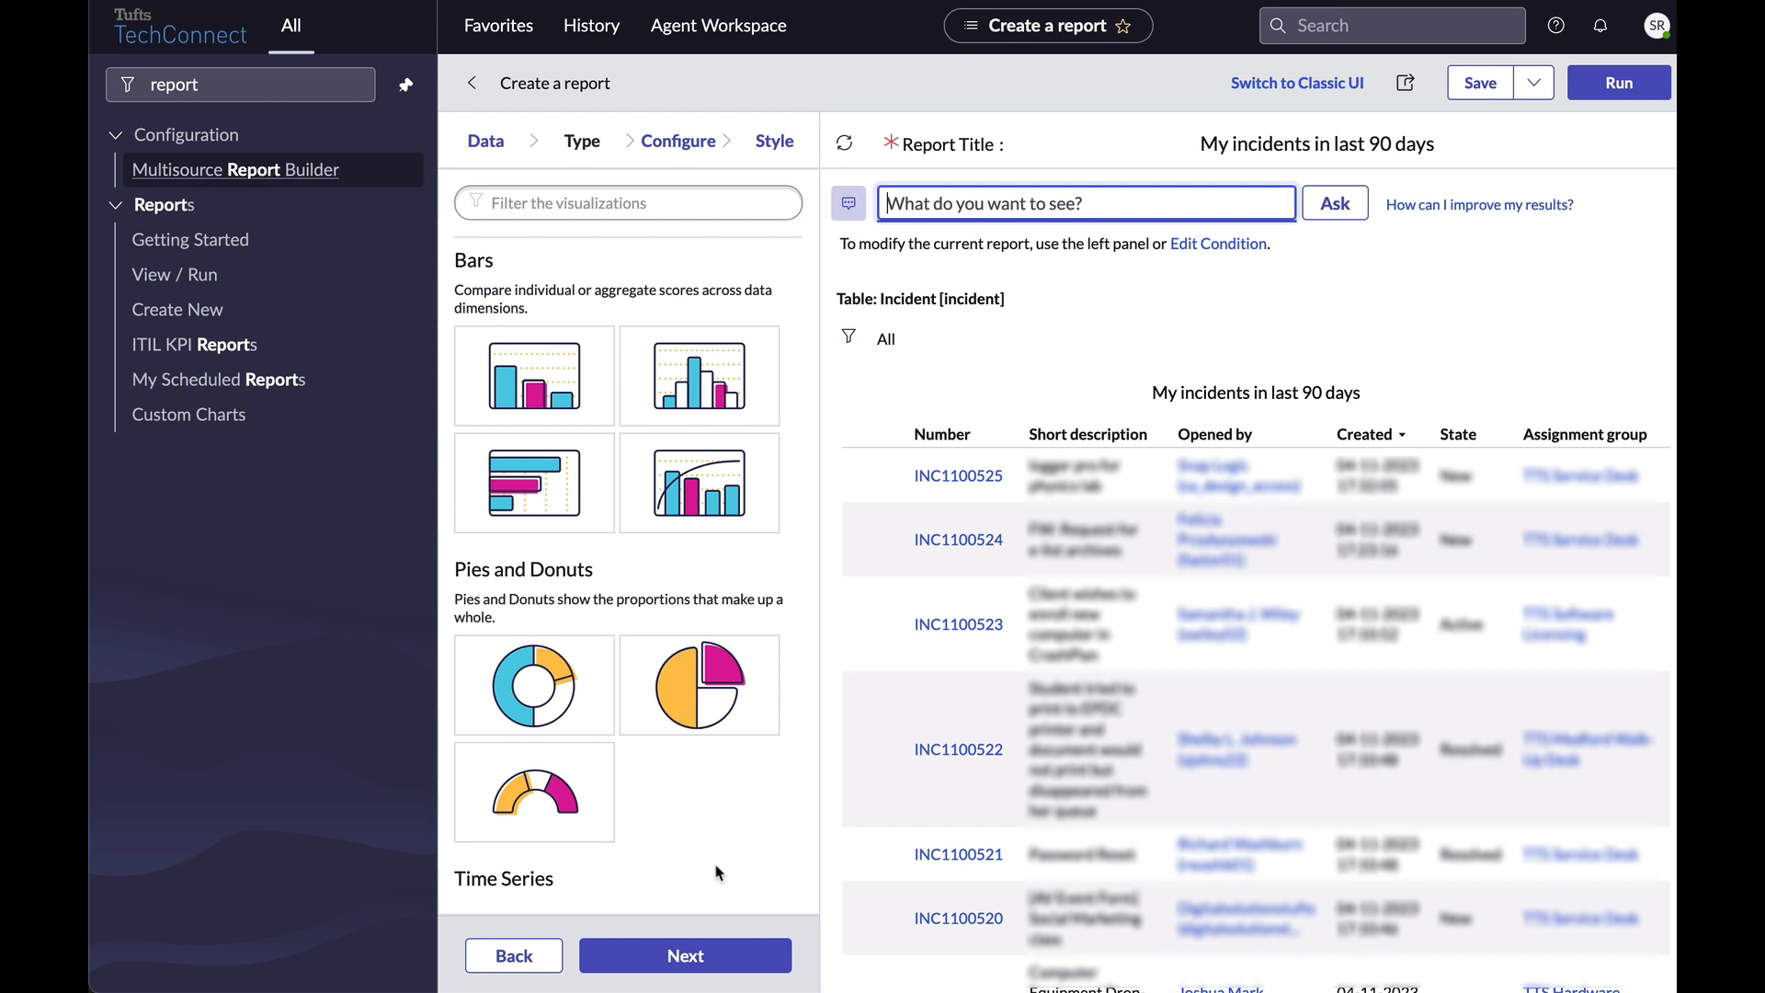
click(730, 956)
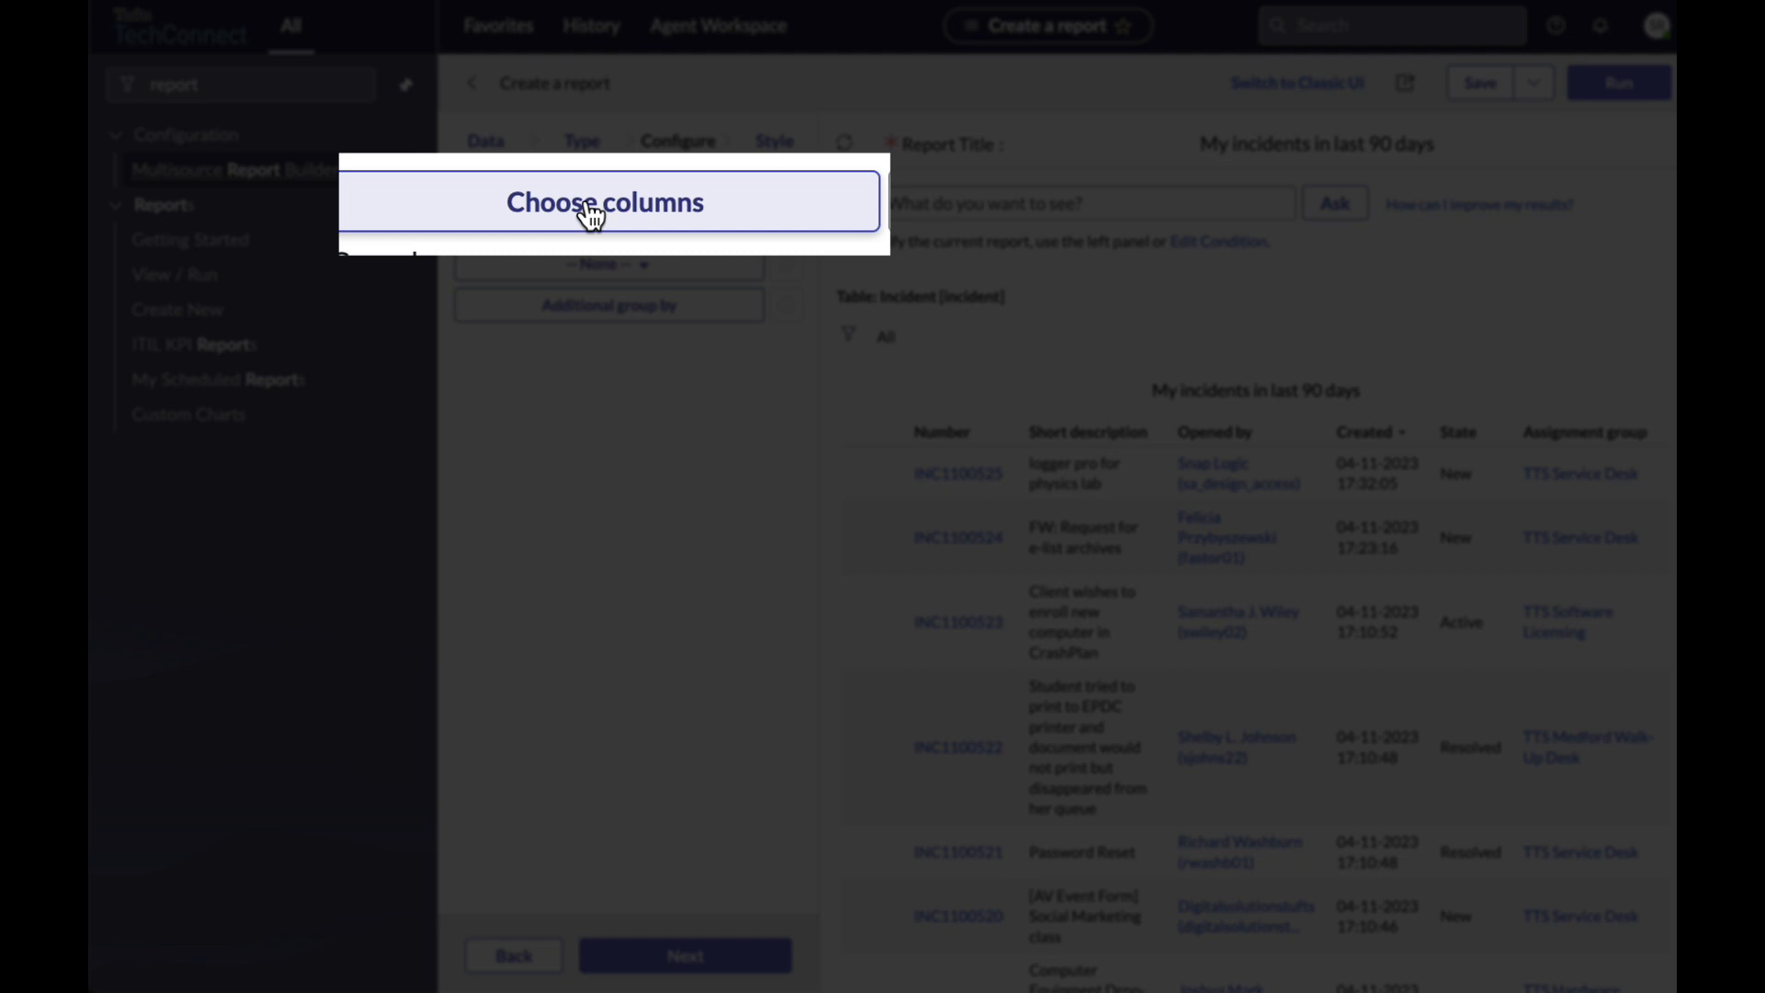
Add the Assigned to column and remove the Opened by and Comments and Work notes columns.
click(570, 208)
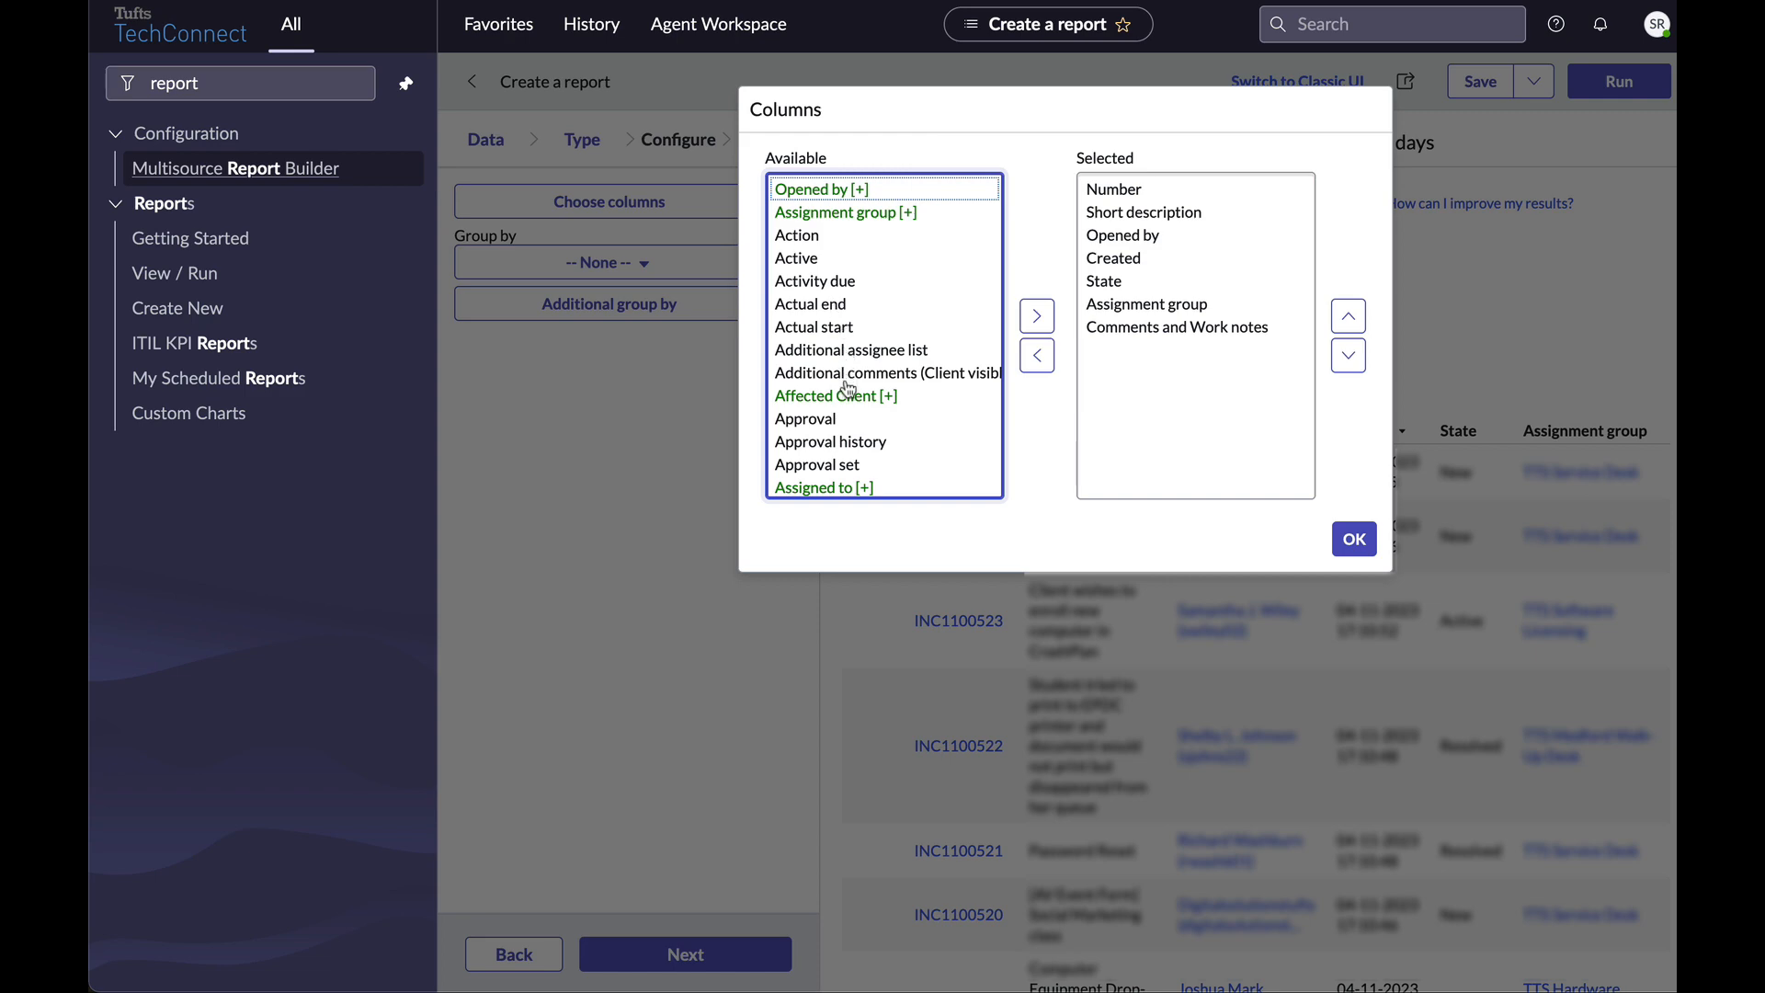
click(835, 489)
scroll(882, 368, down, 1)
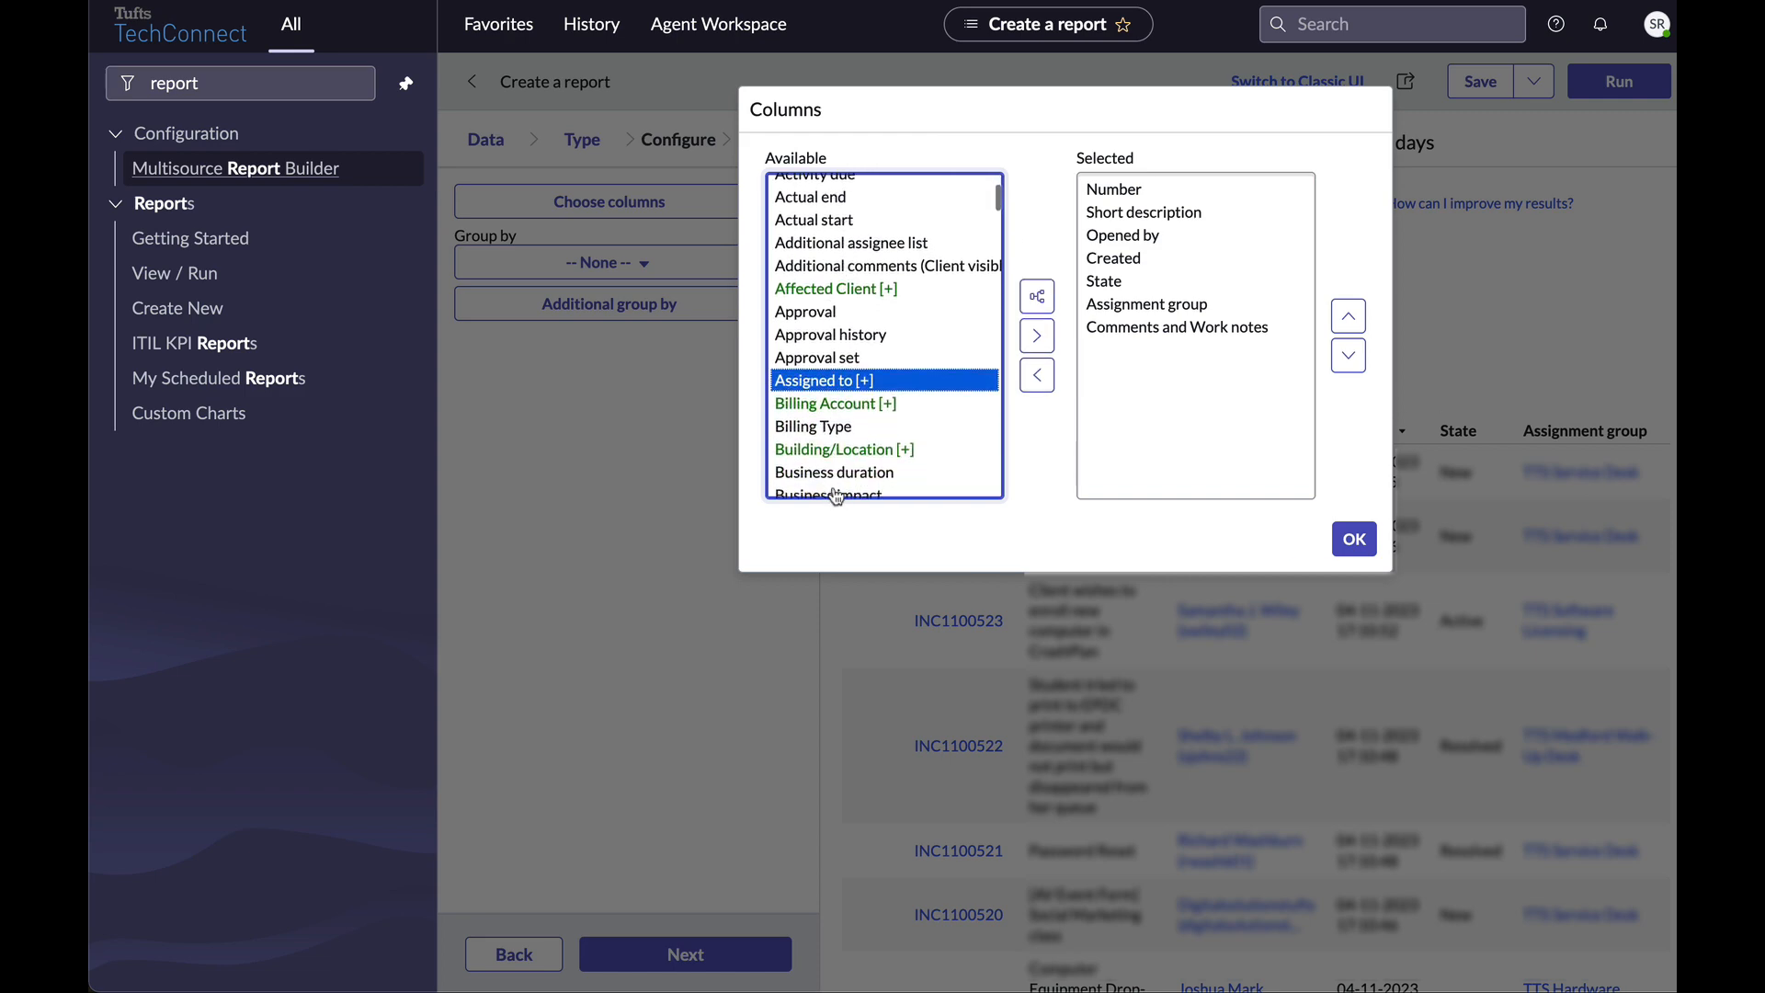
click(1034, 314)
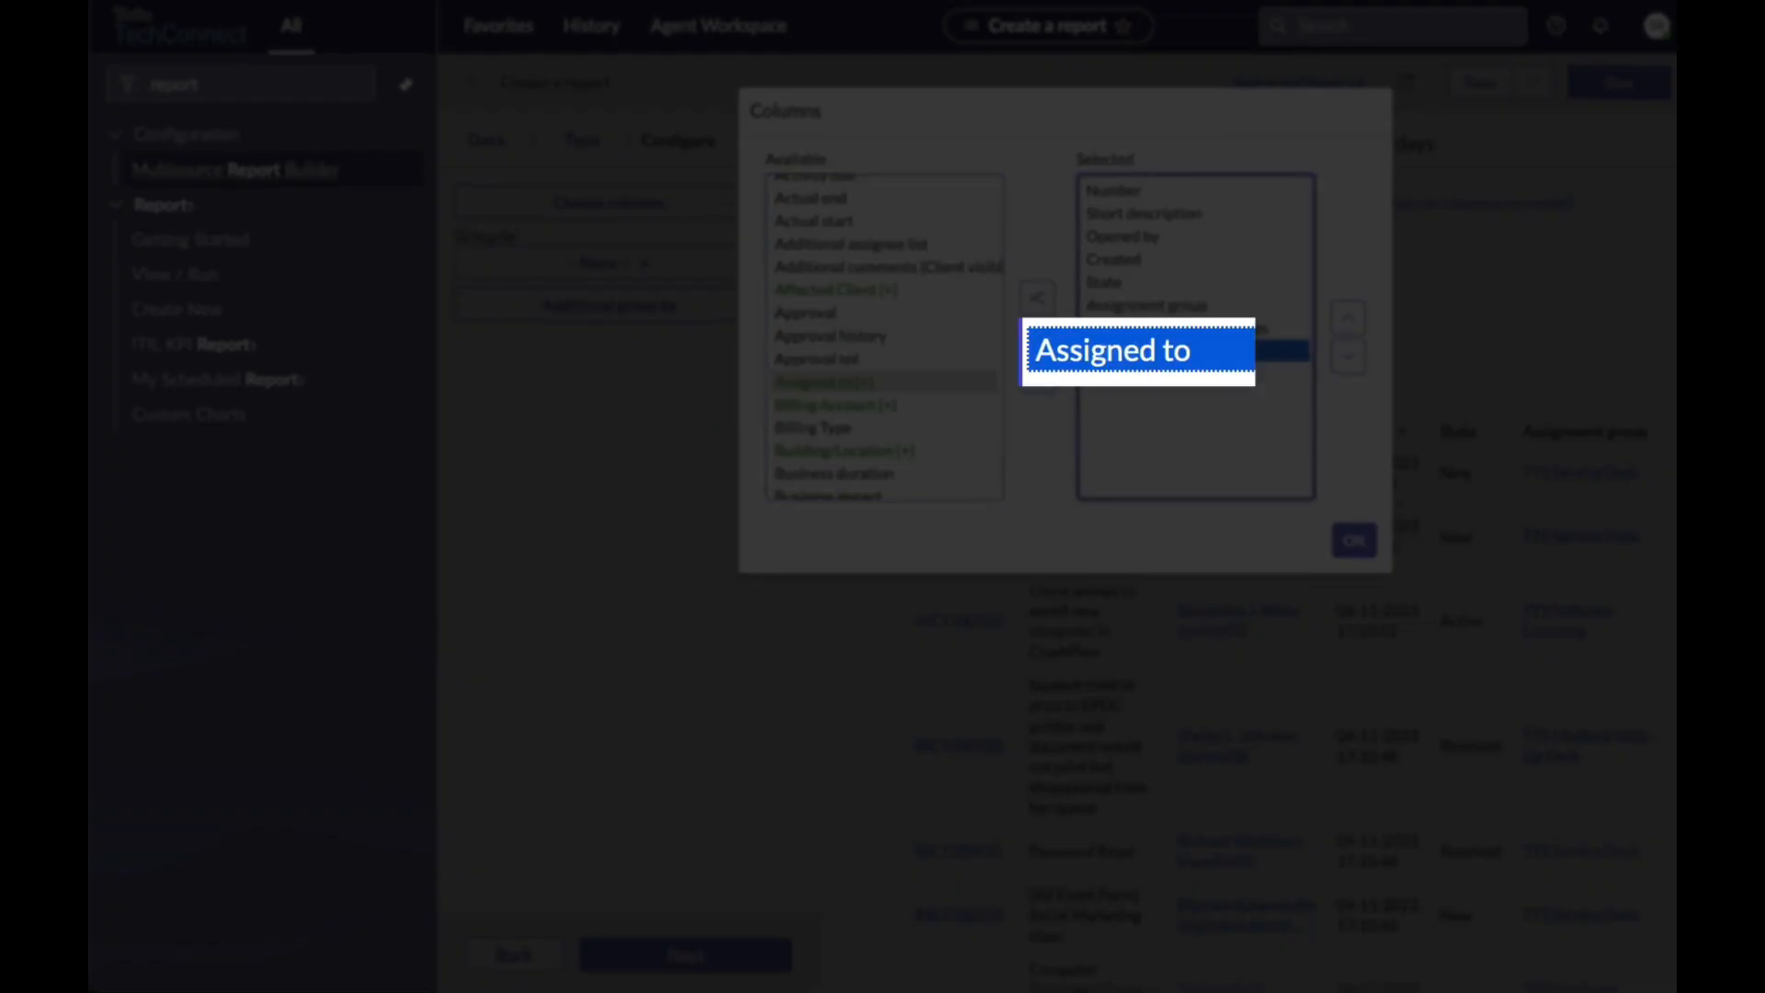
click(1127, 238)
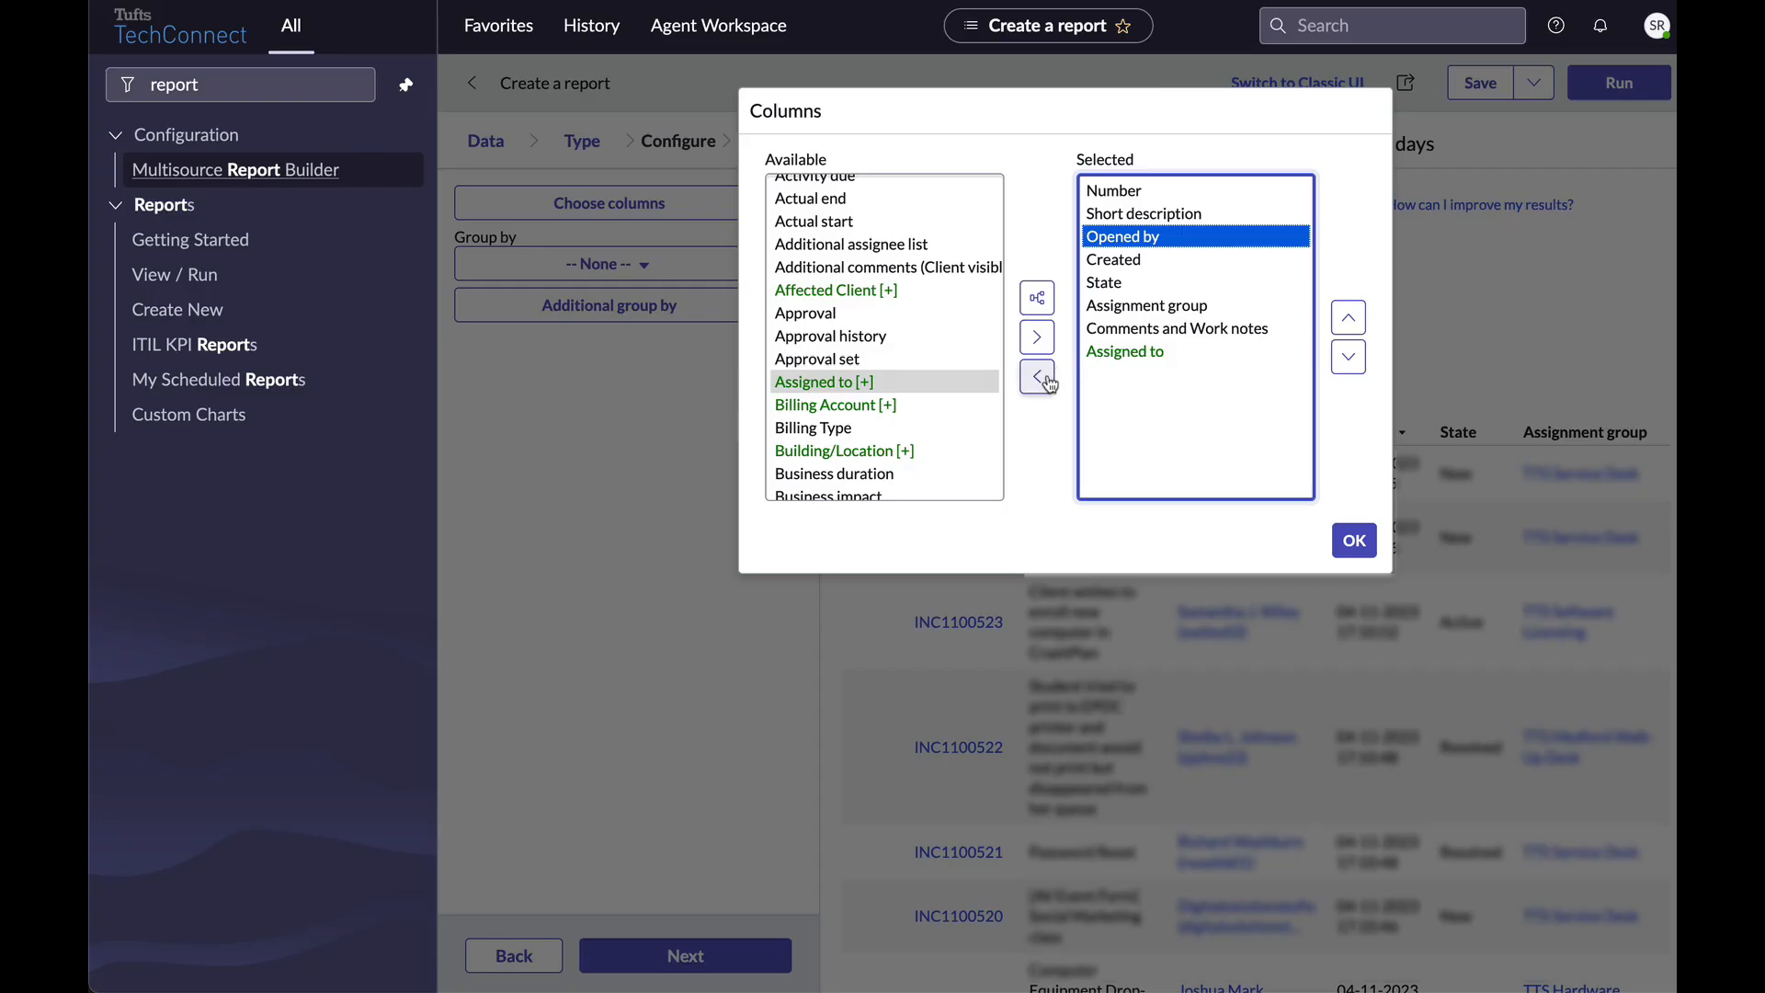
click(1044, 377)
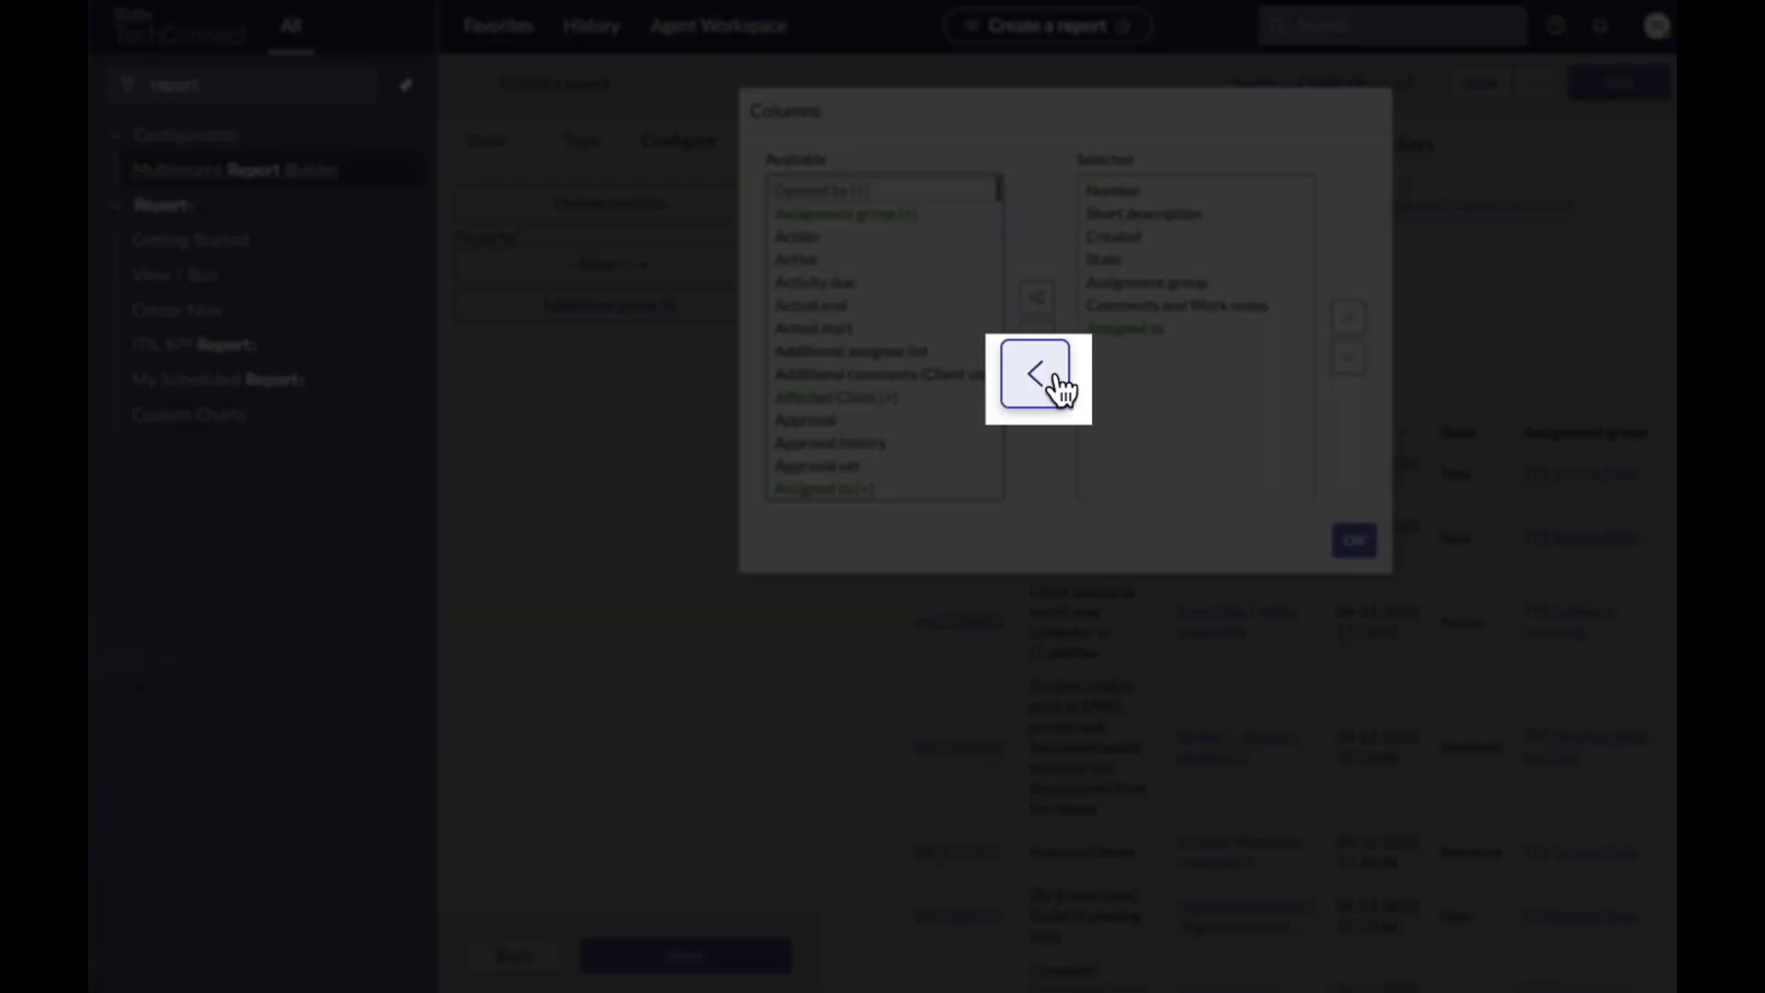
click(1173, 305)
click(1037, 377)
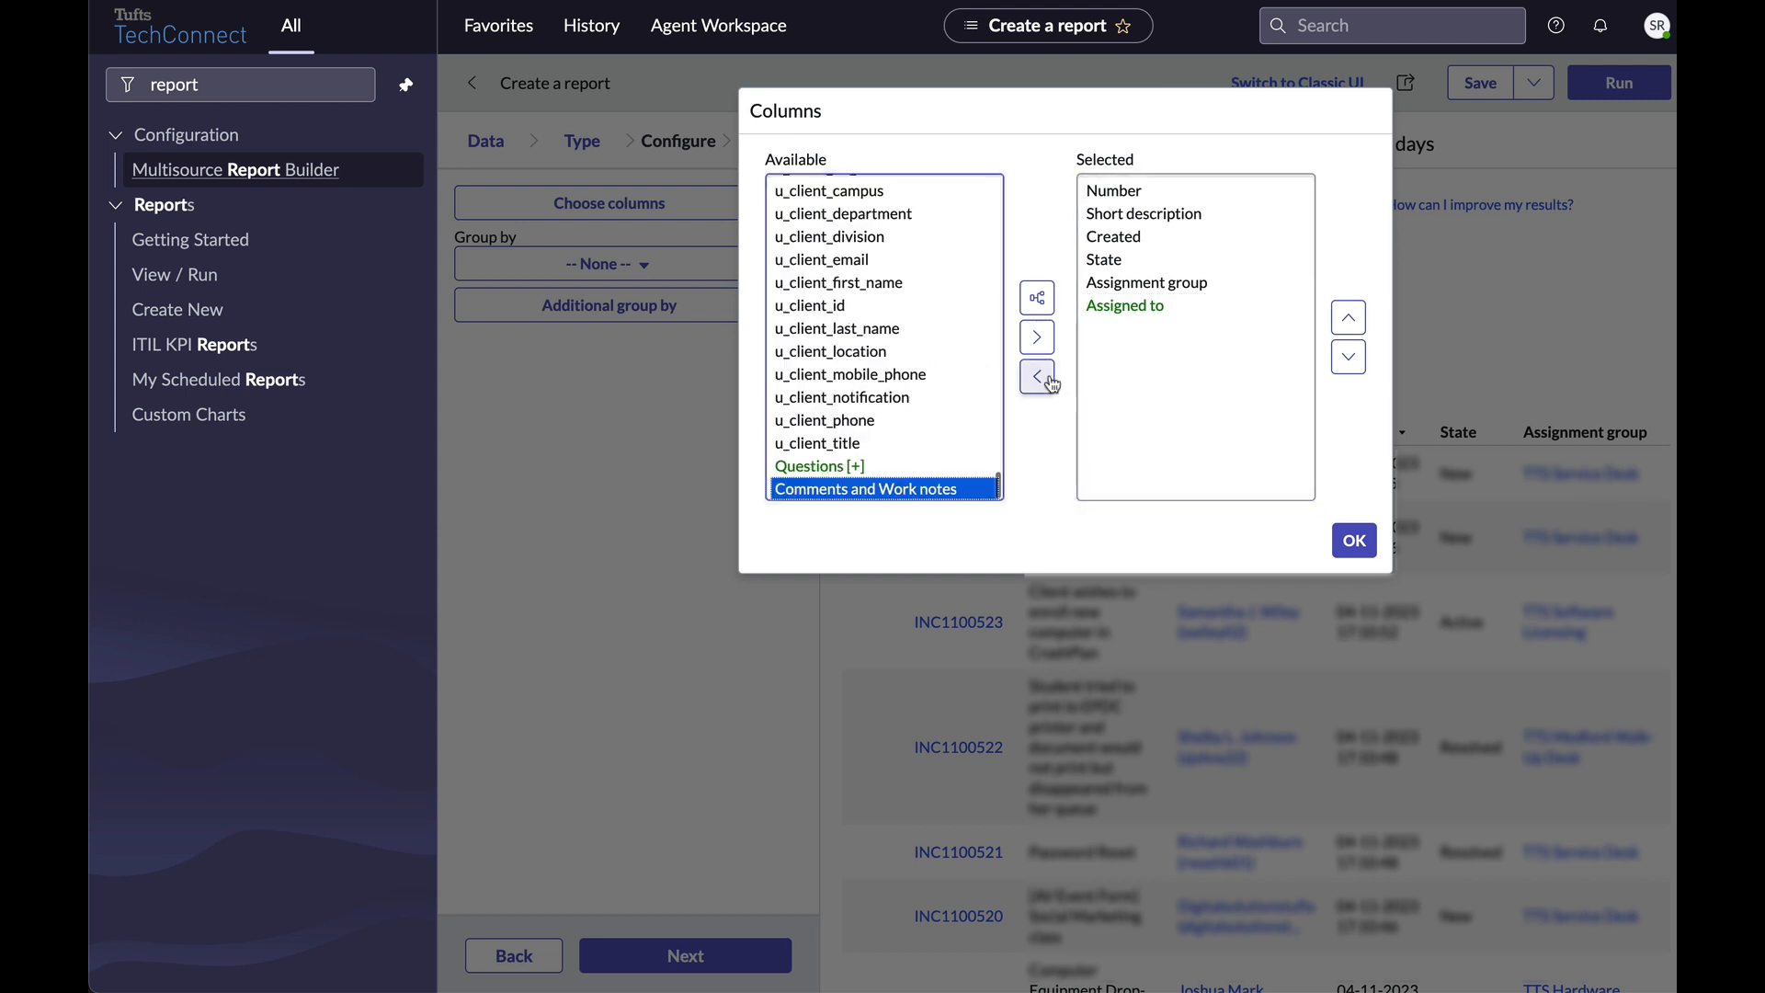
Order columns Number, Short description, Created, State, Assignment group, Assigned to, confirm, and go to Style.
click(1140, 236)
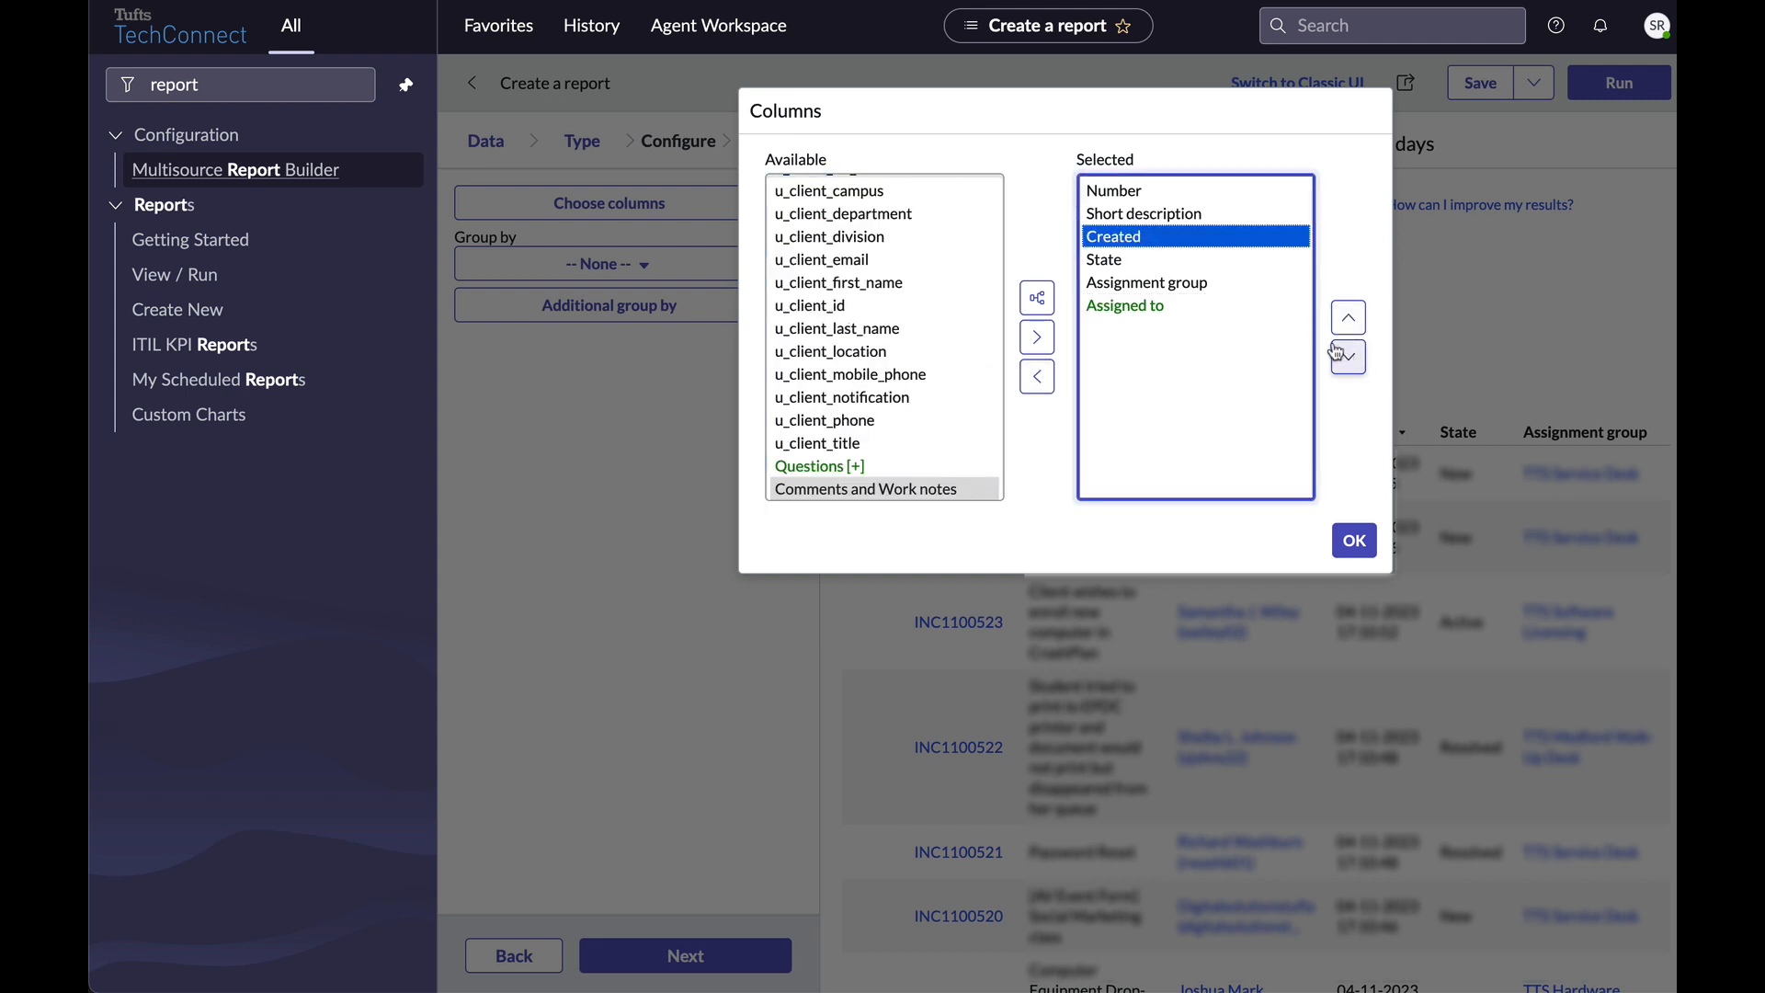
click(1174, 268)
click(1234, 291)
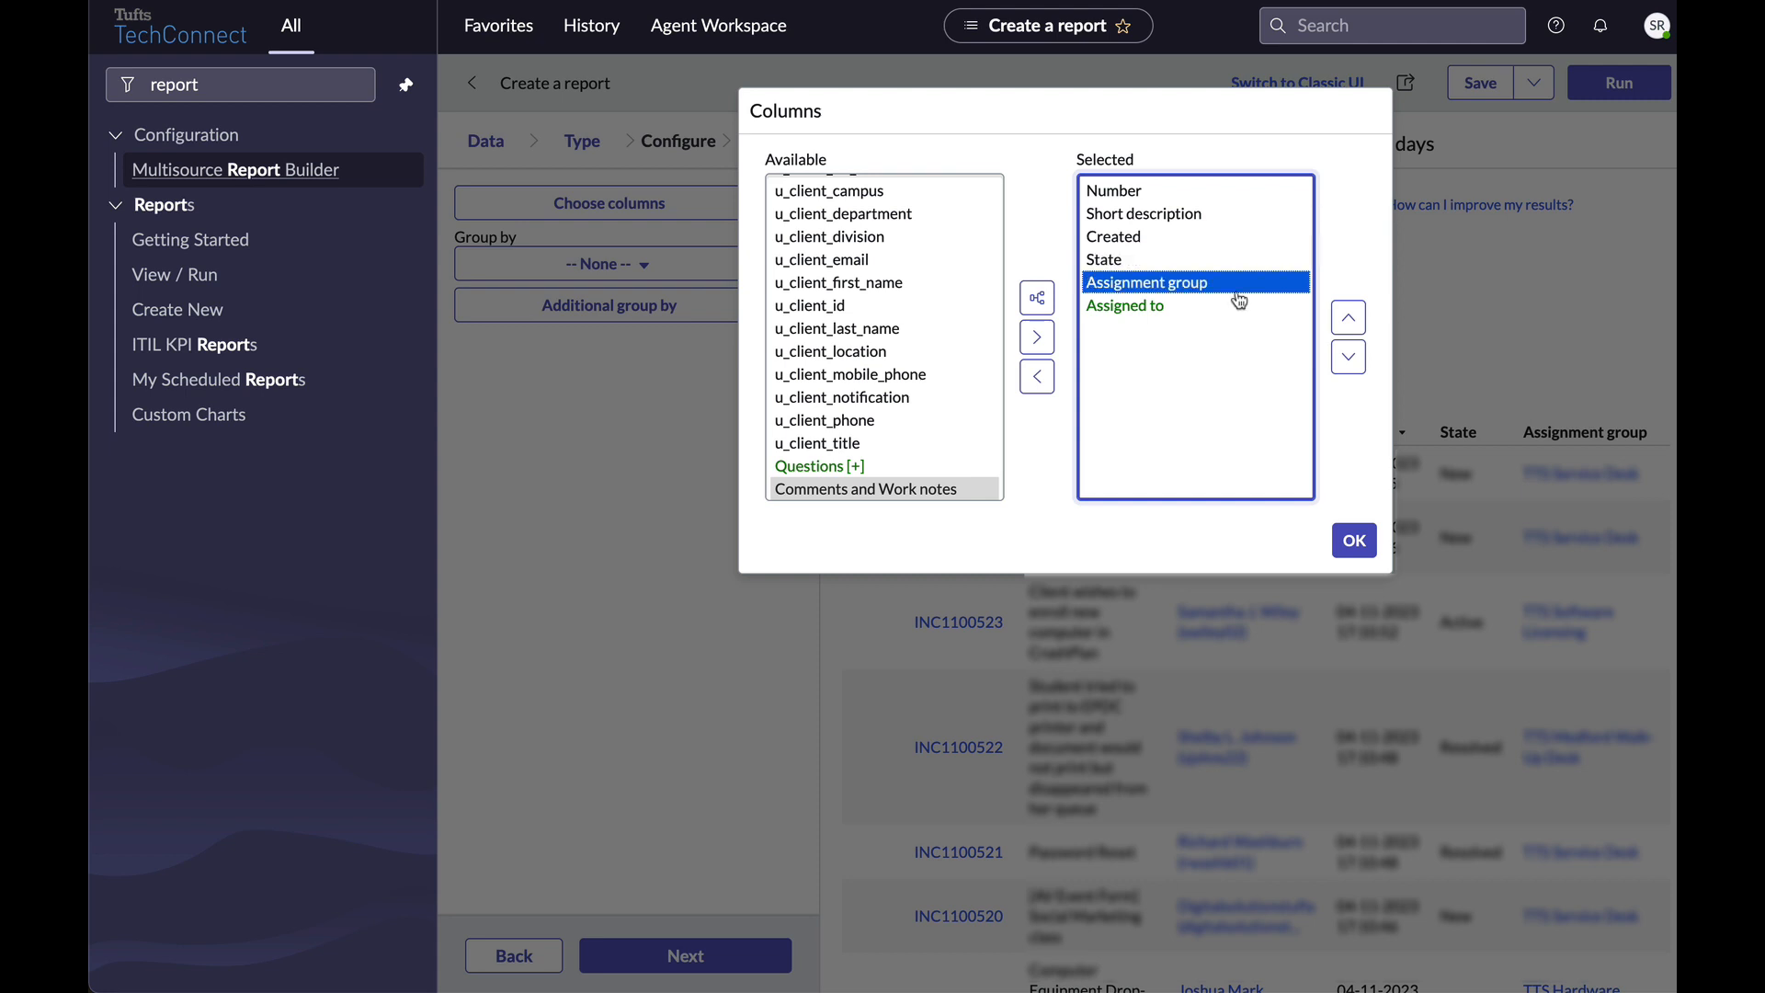
click(1198, 309)
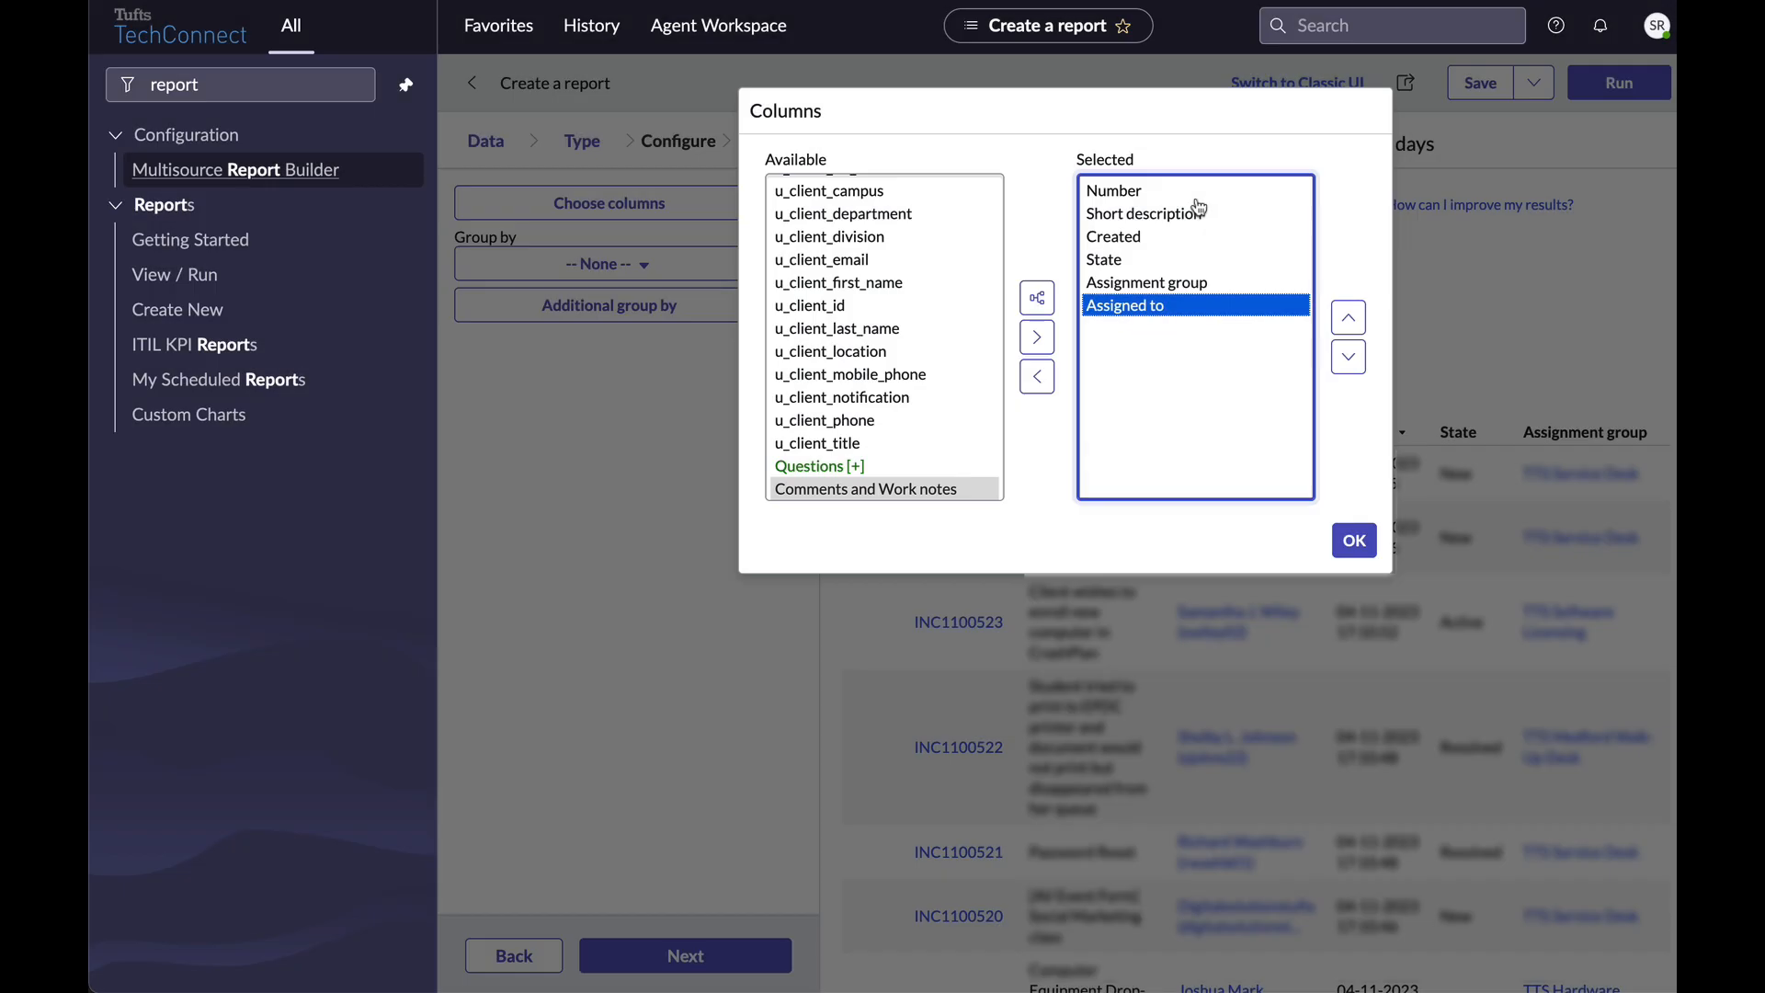
click(1200, 213)
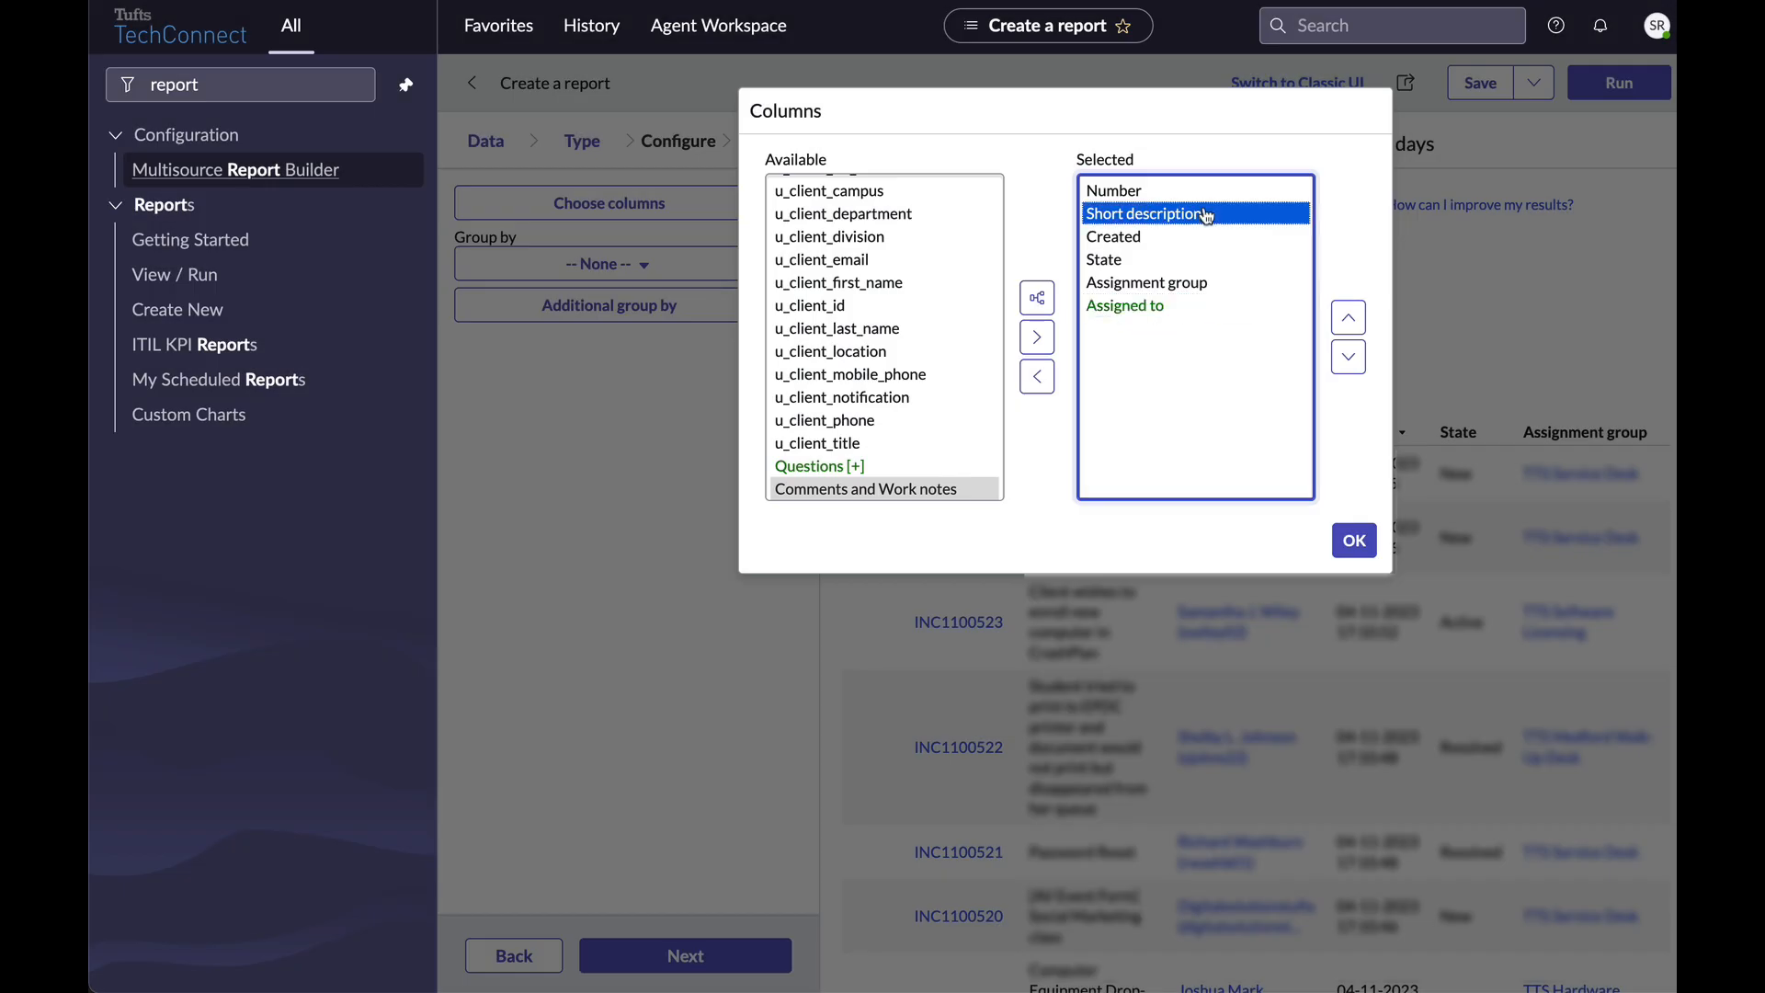
click(1351, 371)
click(1351, 372)
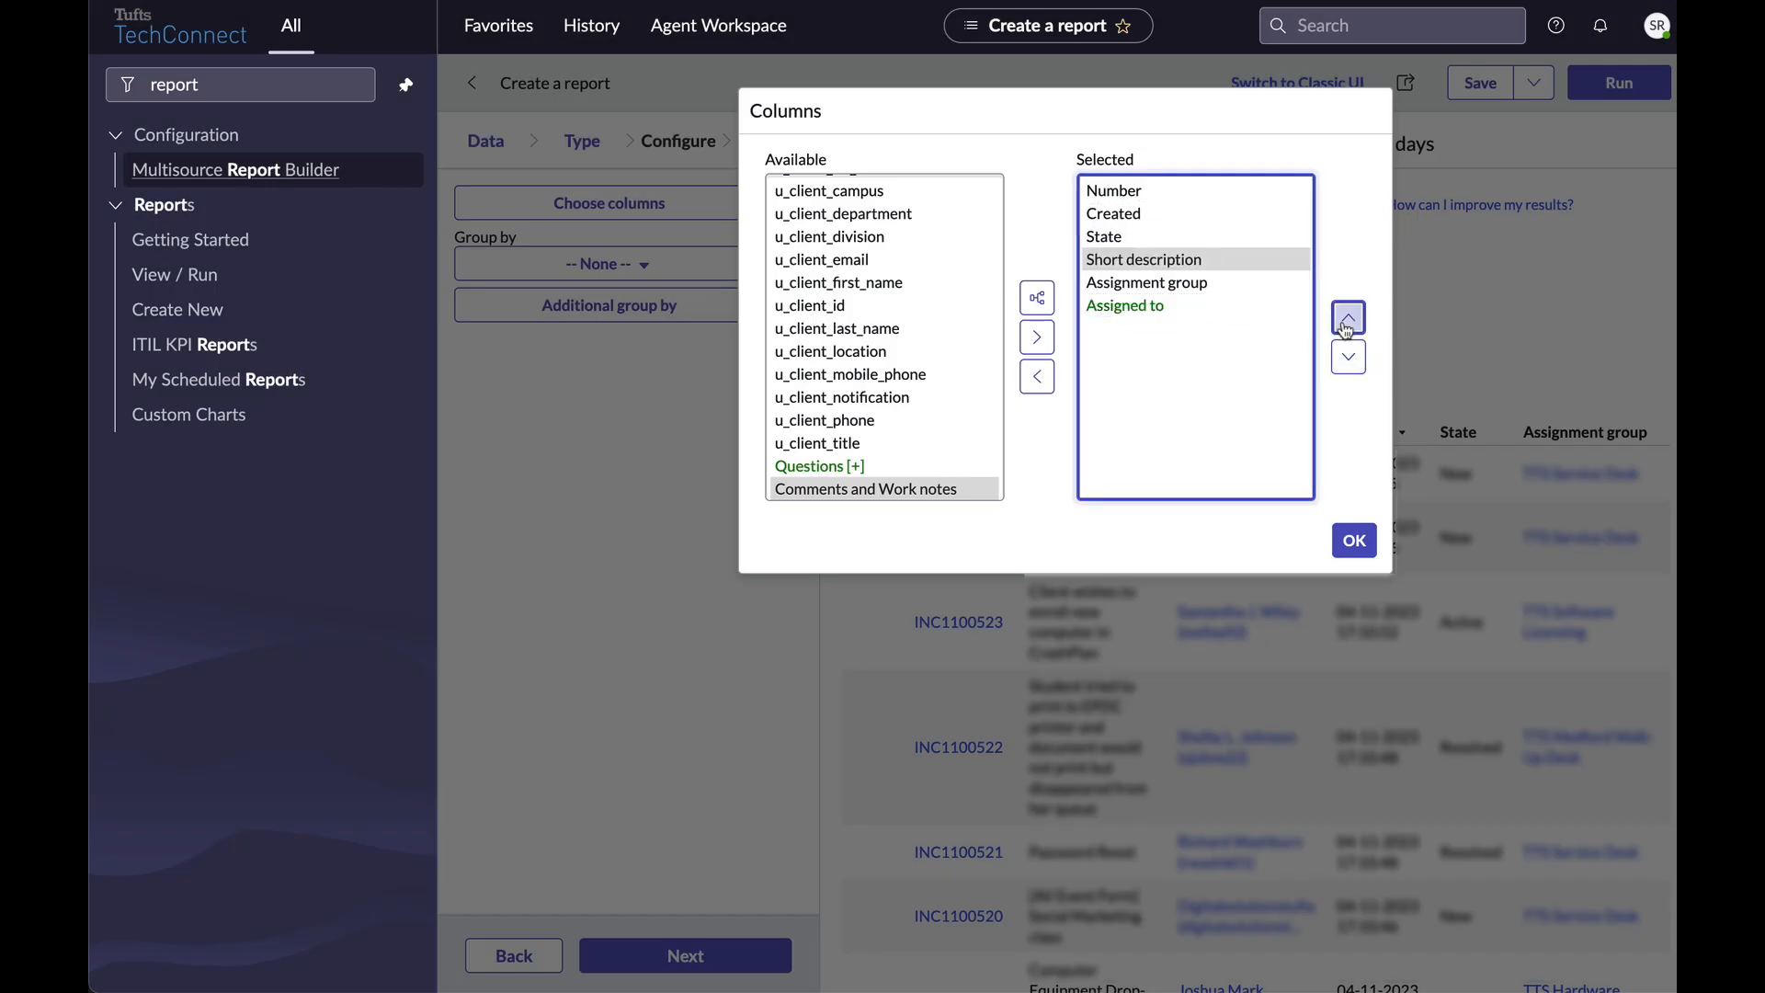
click(1347, 322)
click(1347, 322)
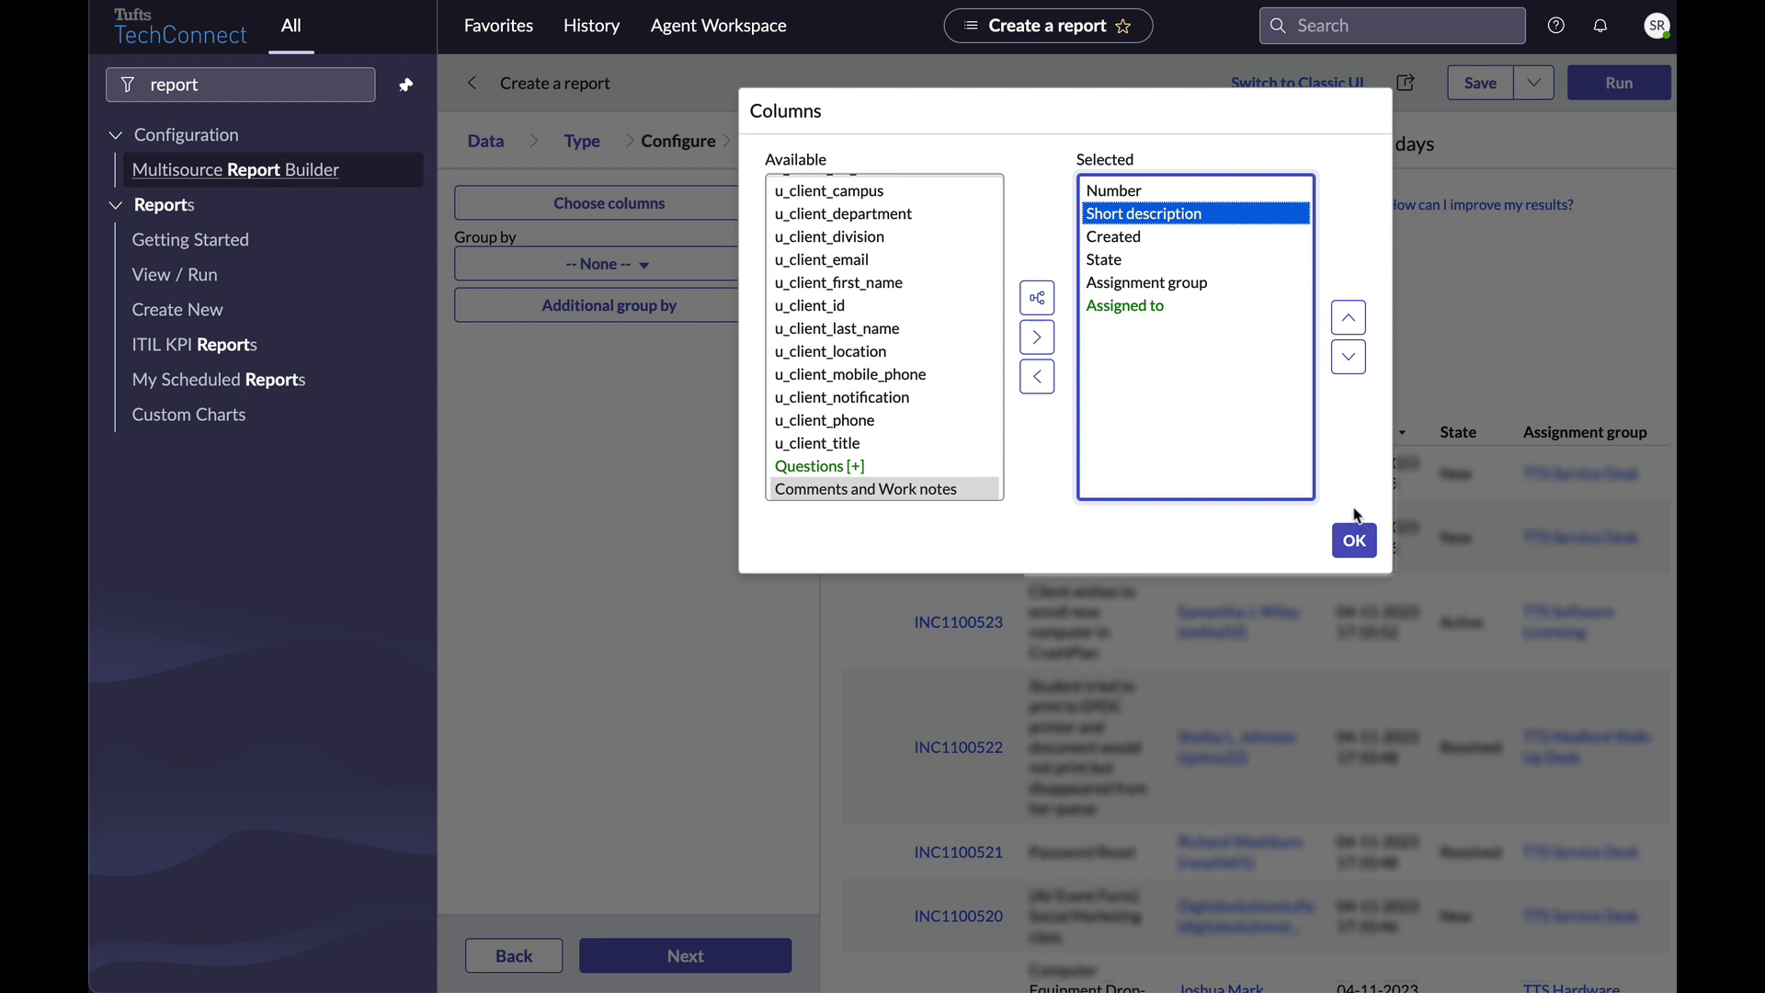
click(1354, 541)
click(630, 961)
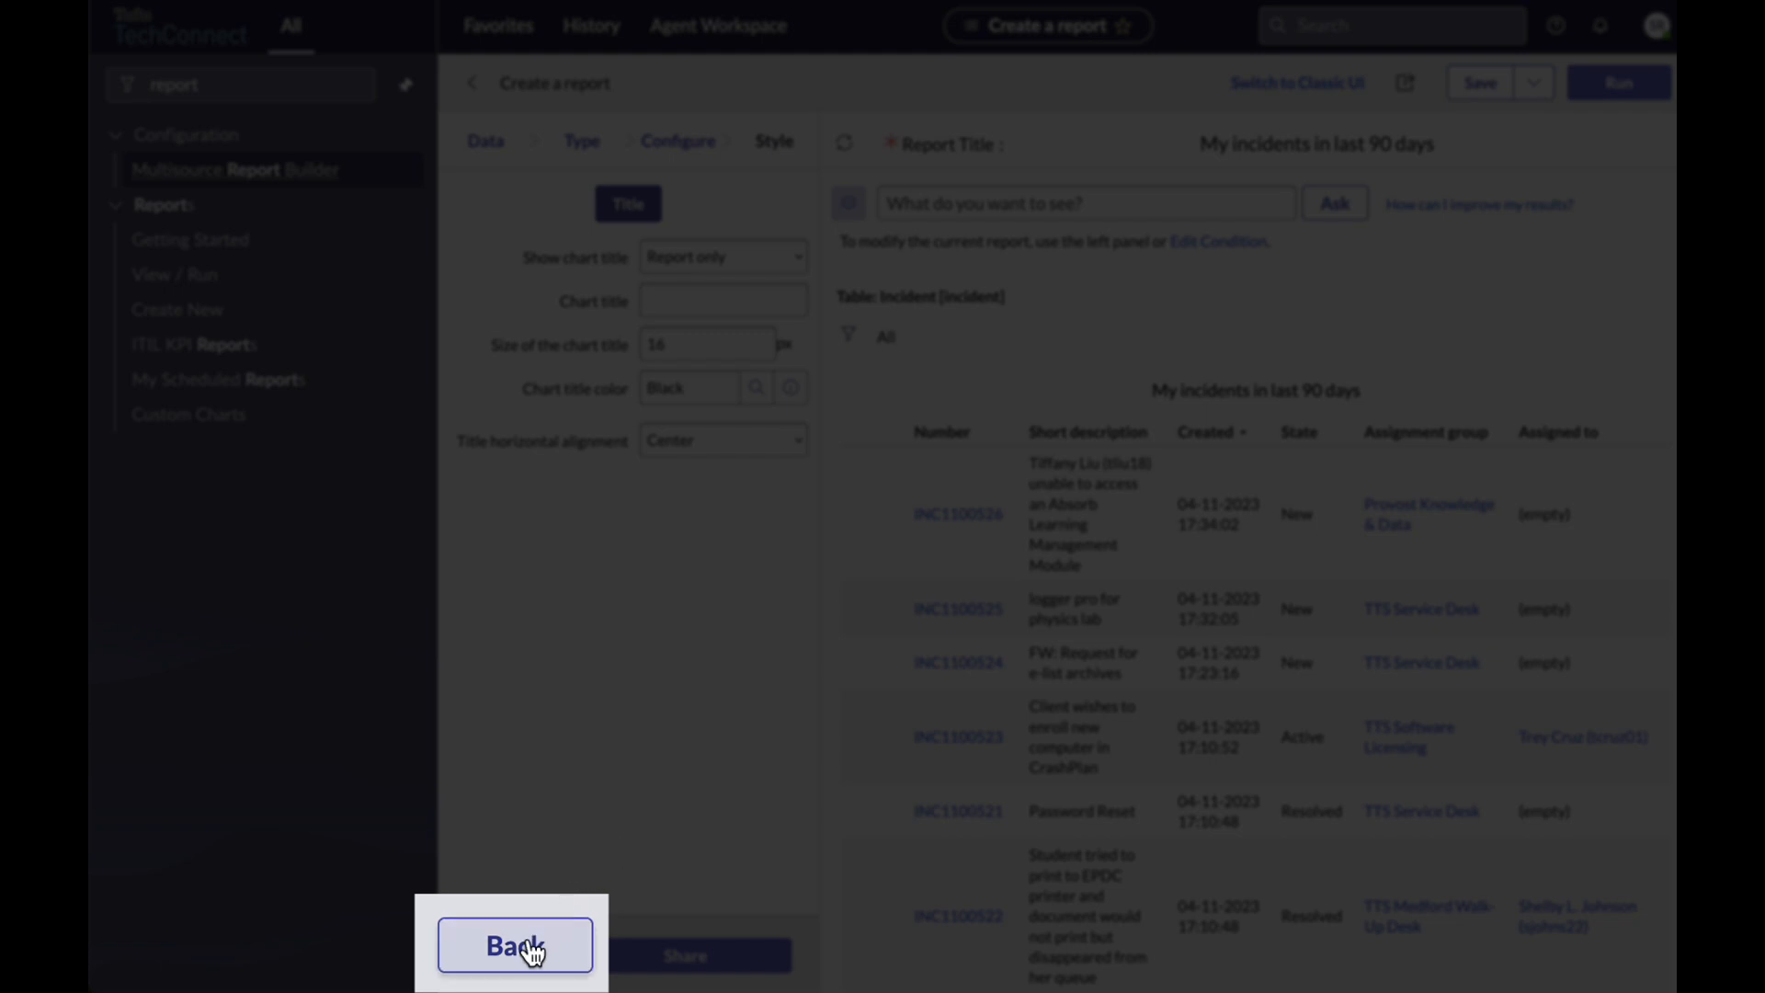
click(533, 952)
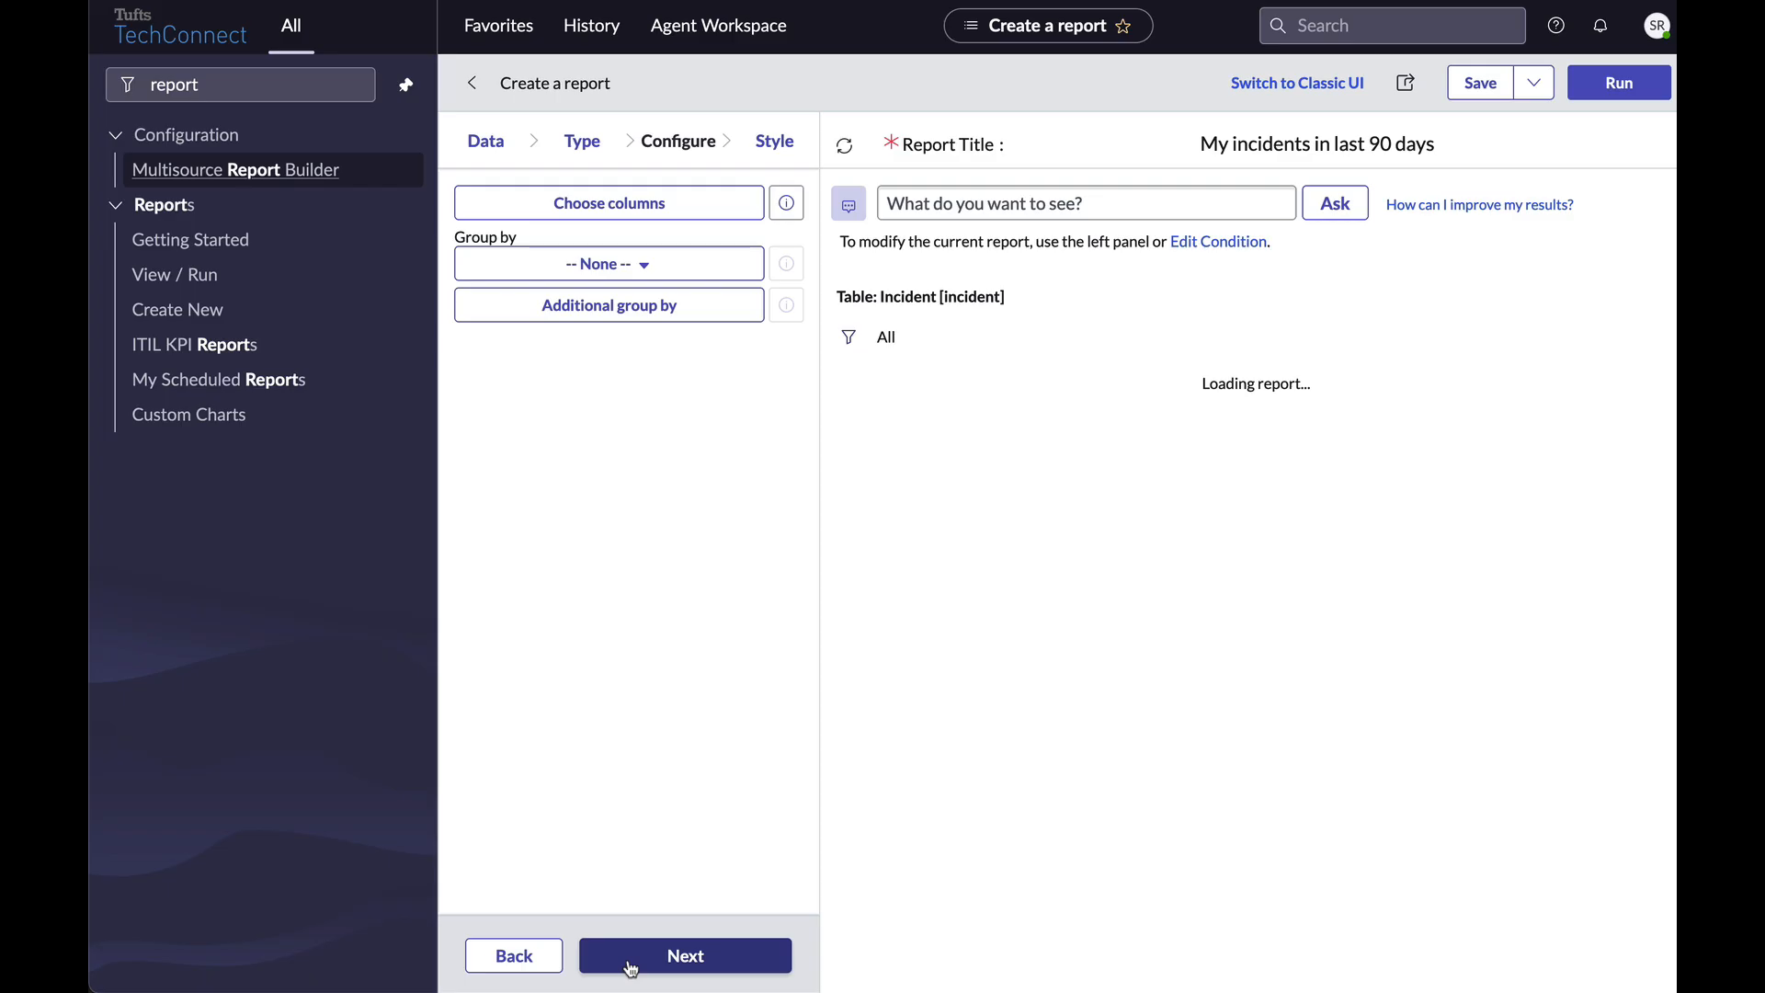
click(631, 966)
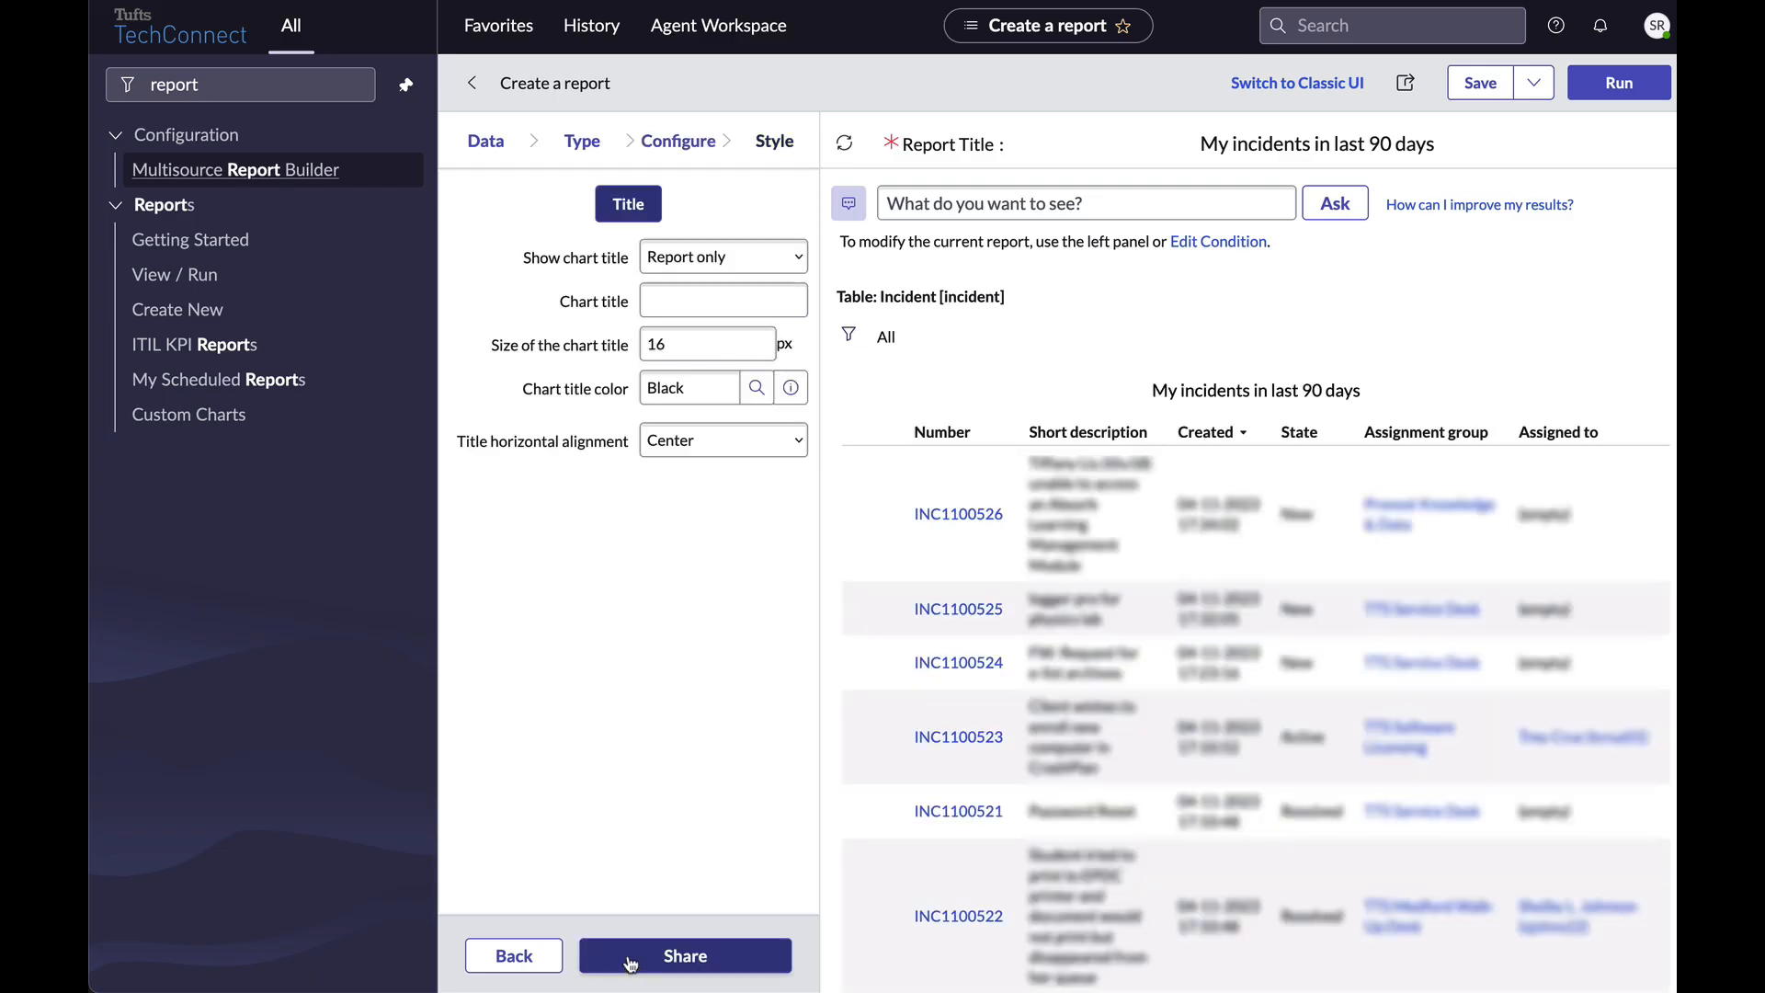
click(717, 300)
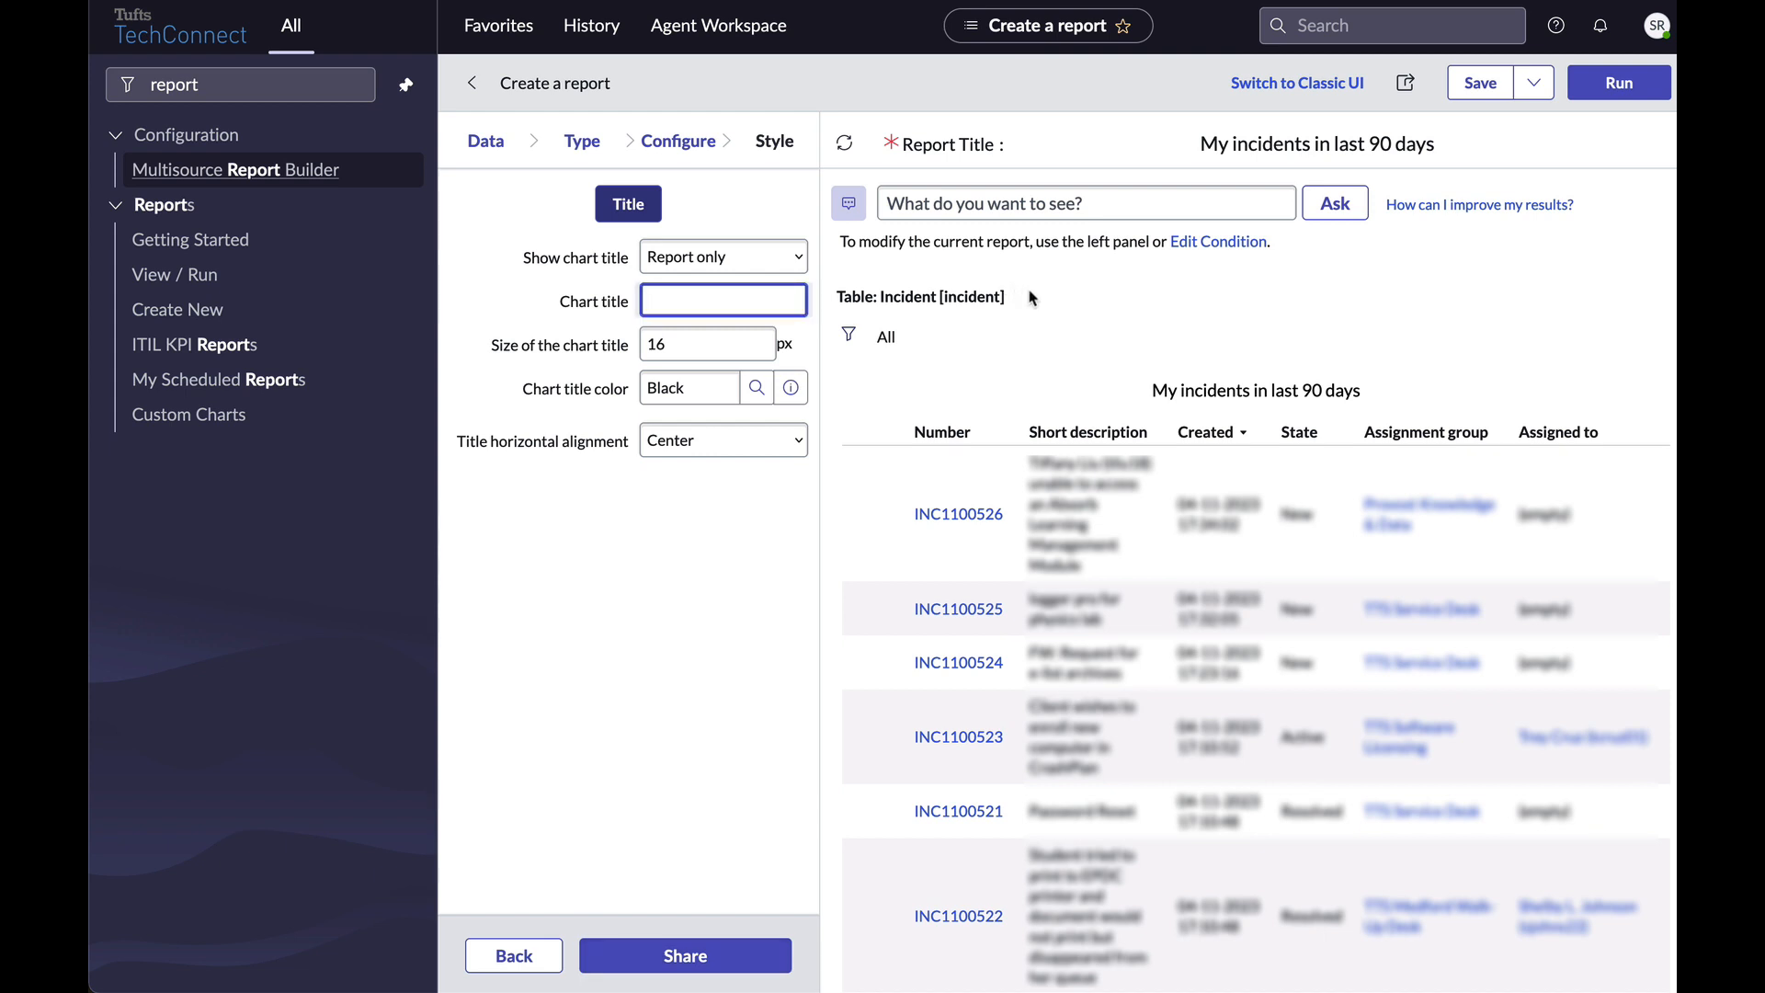
click(1031, 297)
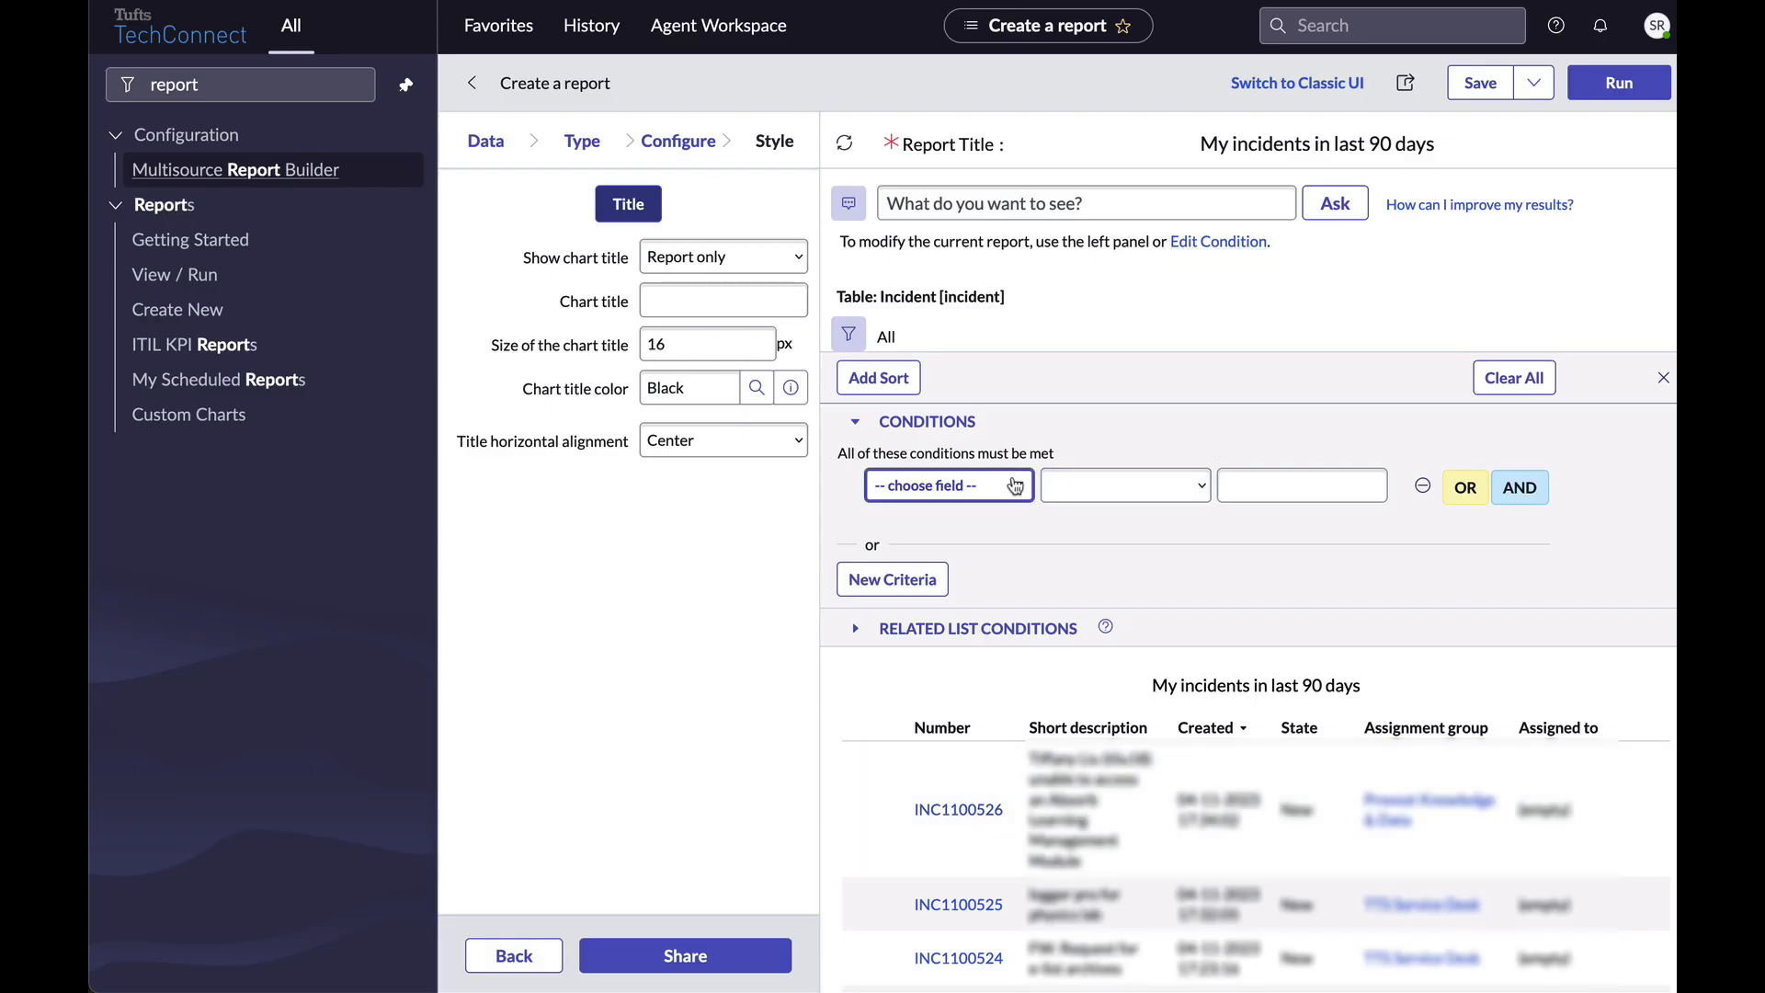
Add a filter condition 'Assigned to is' one specific user and run the report.
click(1015, 486)
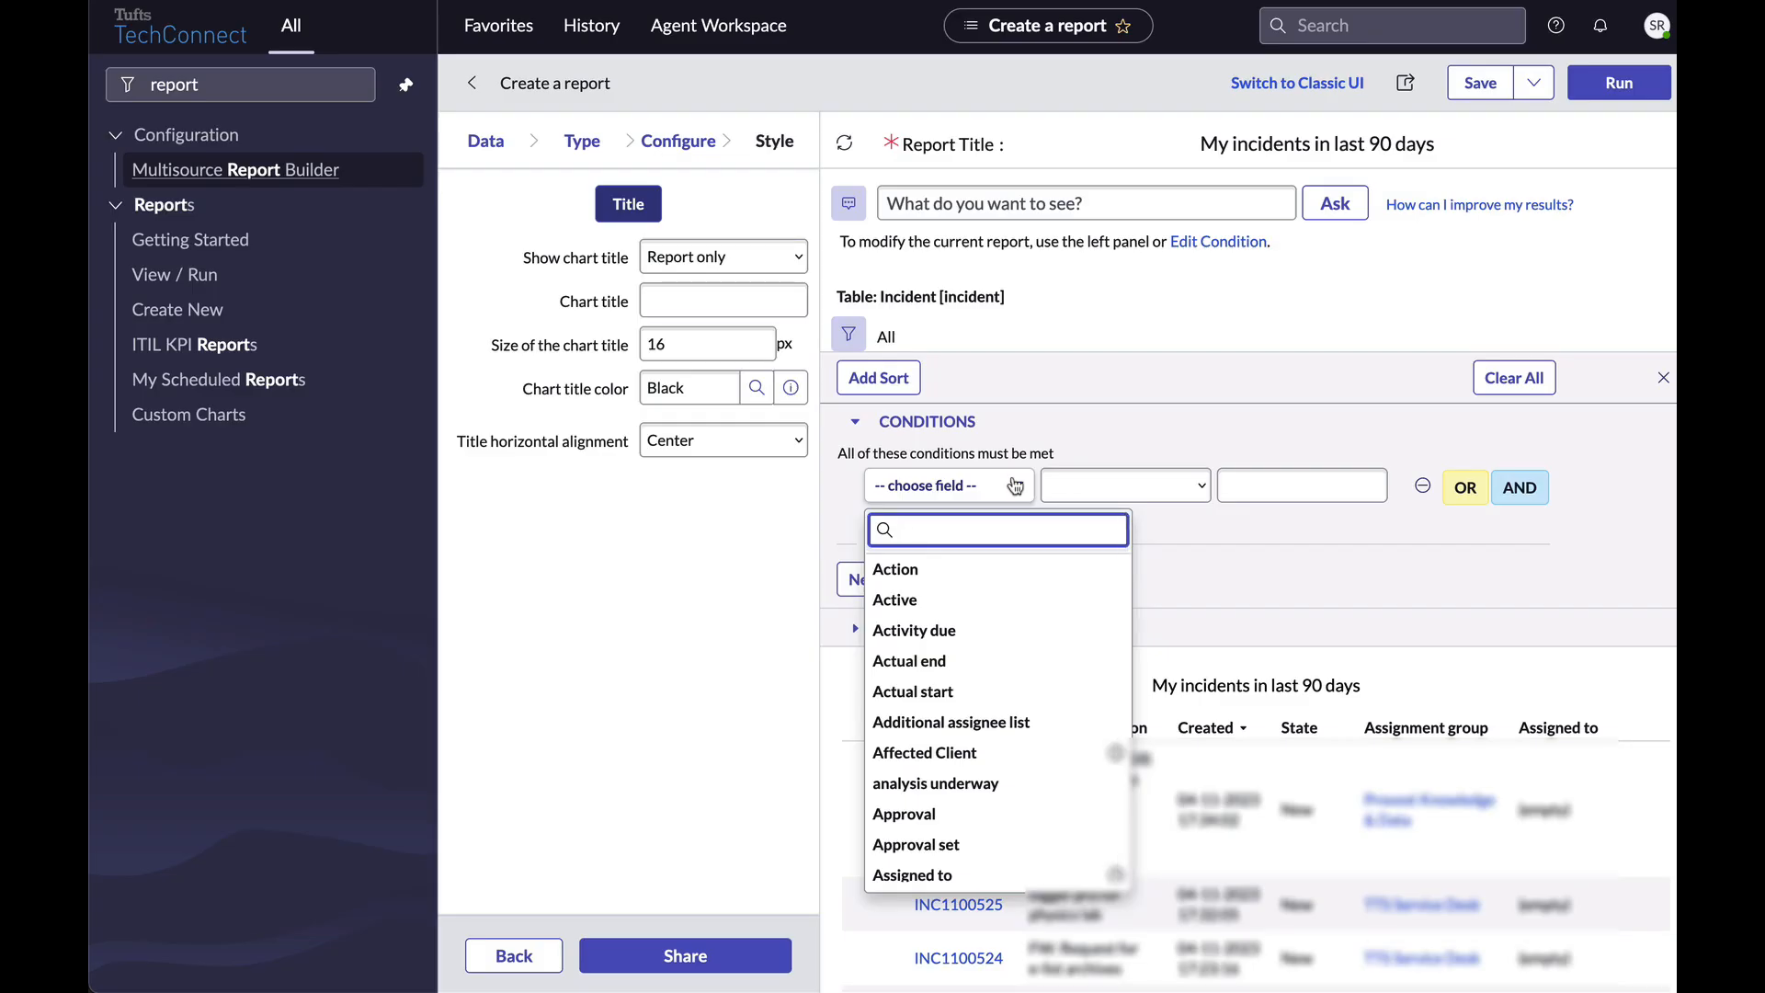
text(assi)
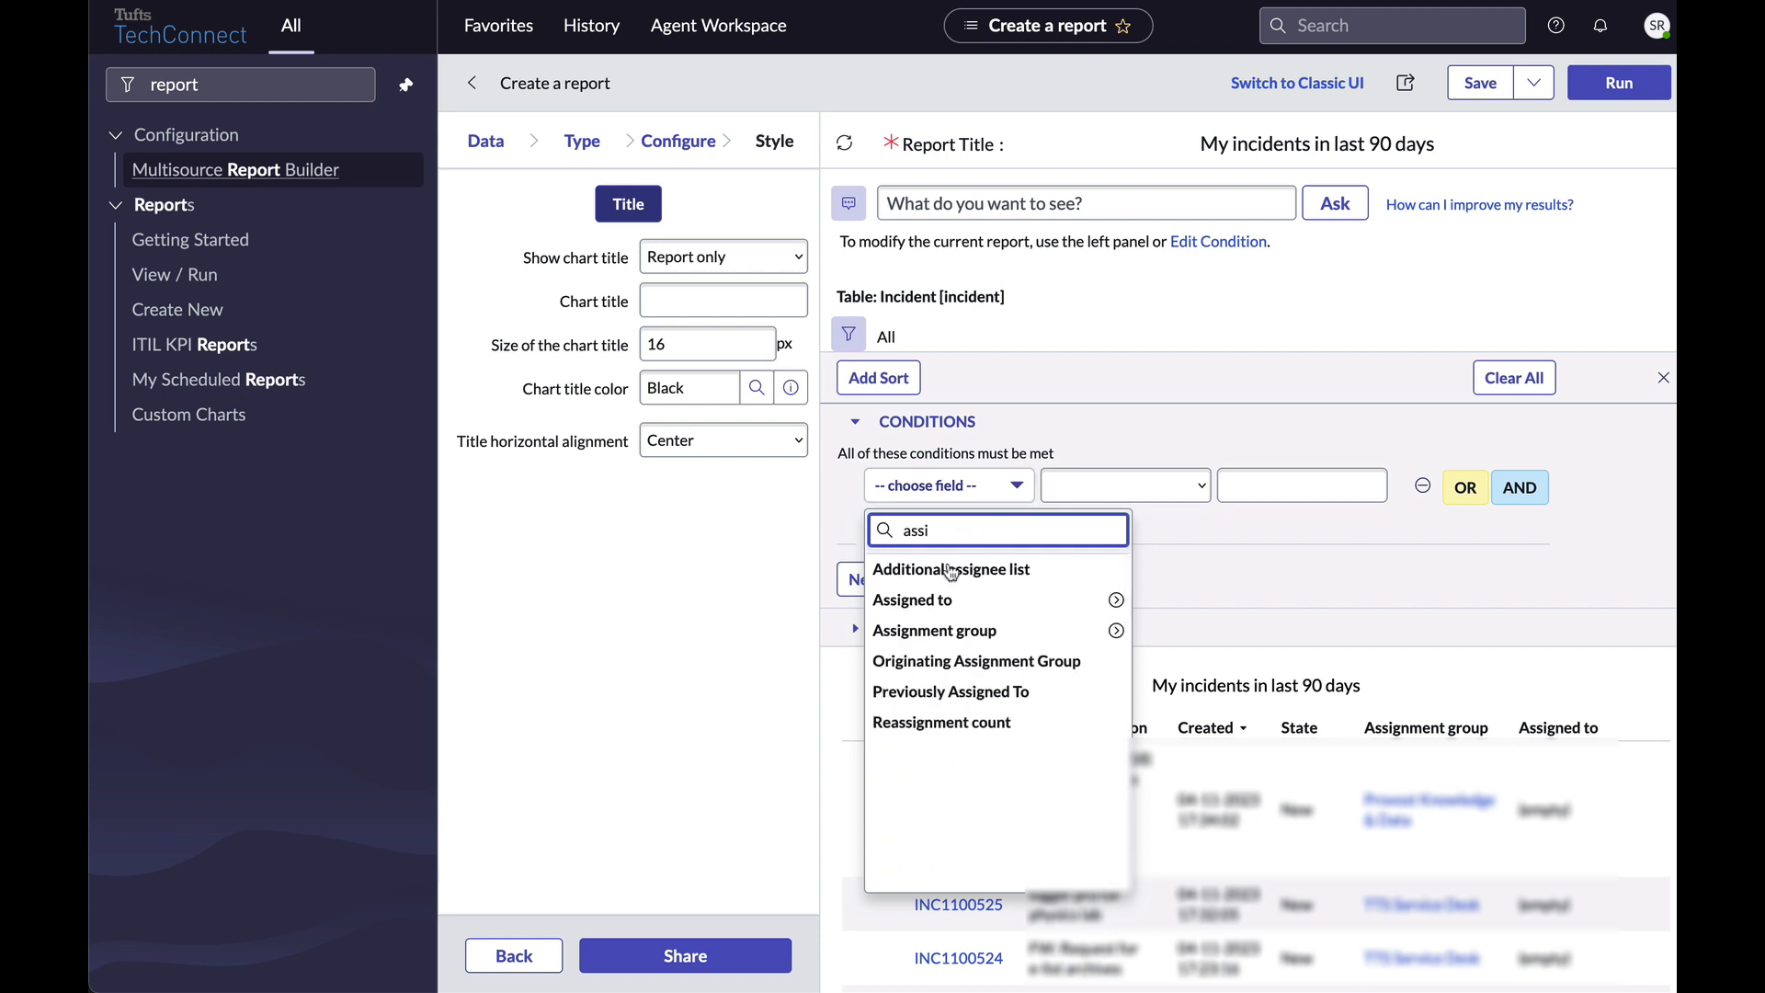
click(910, 600)
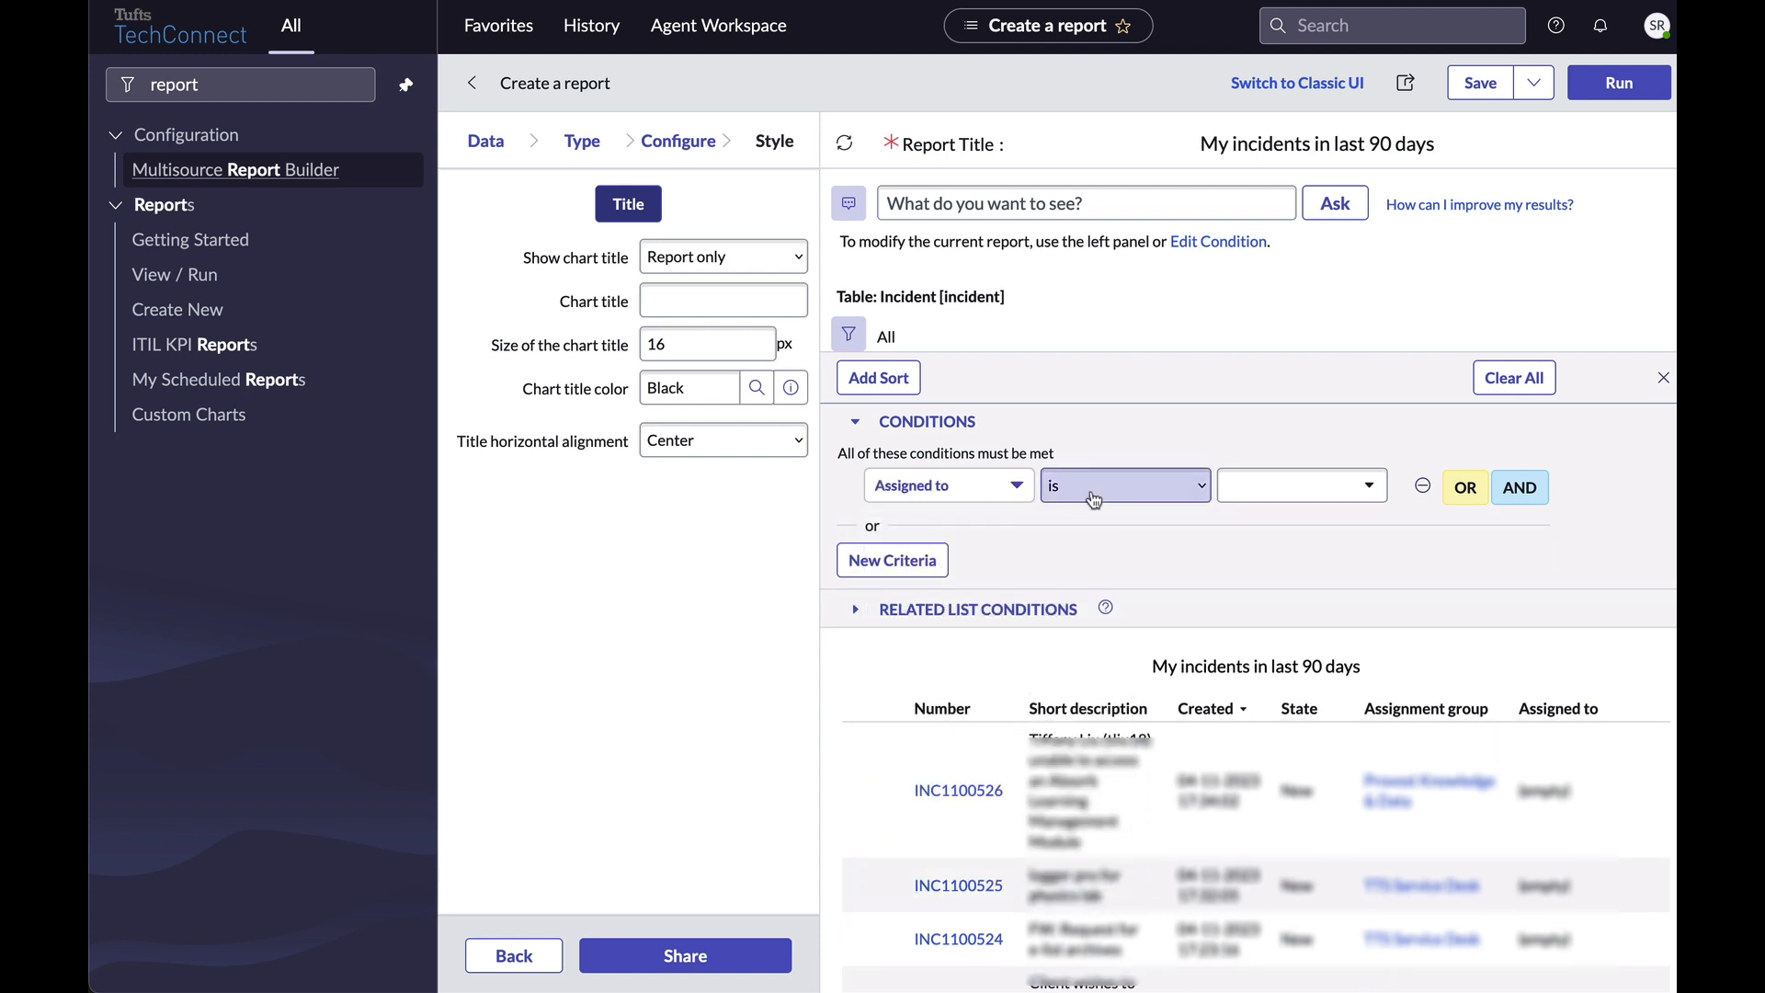
click(1145, 497)
click(1255, 499)
text(s)
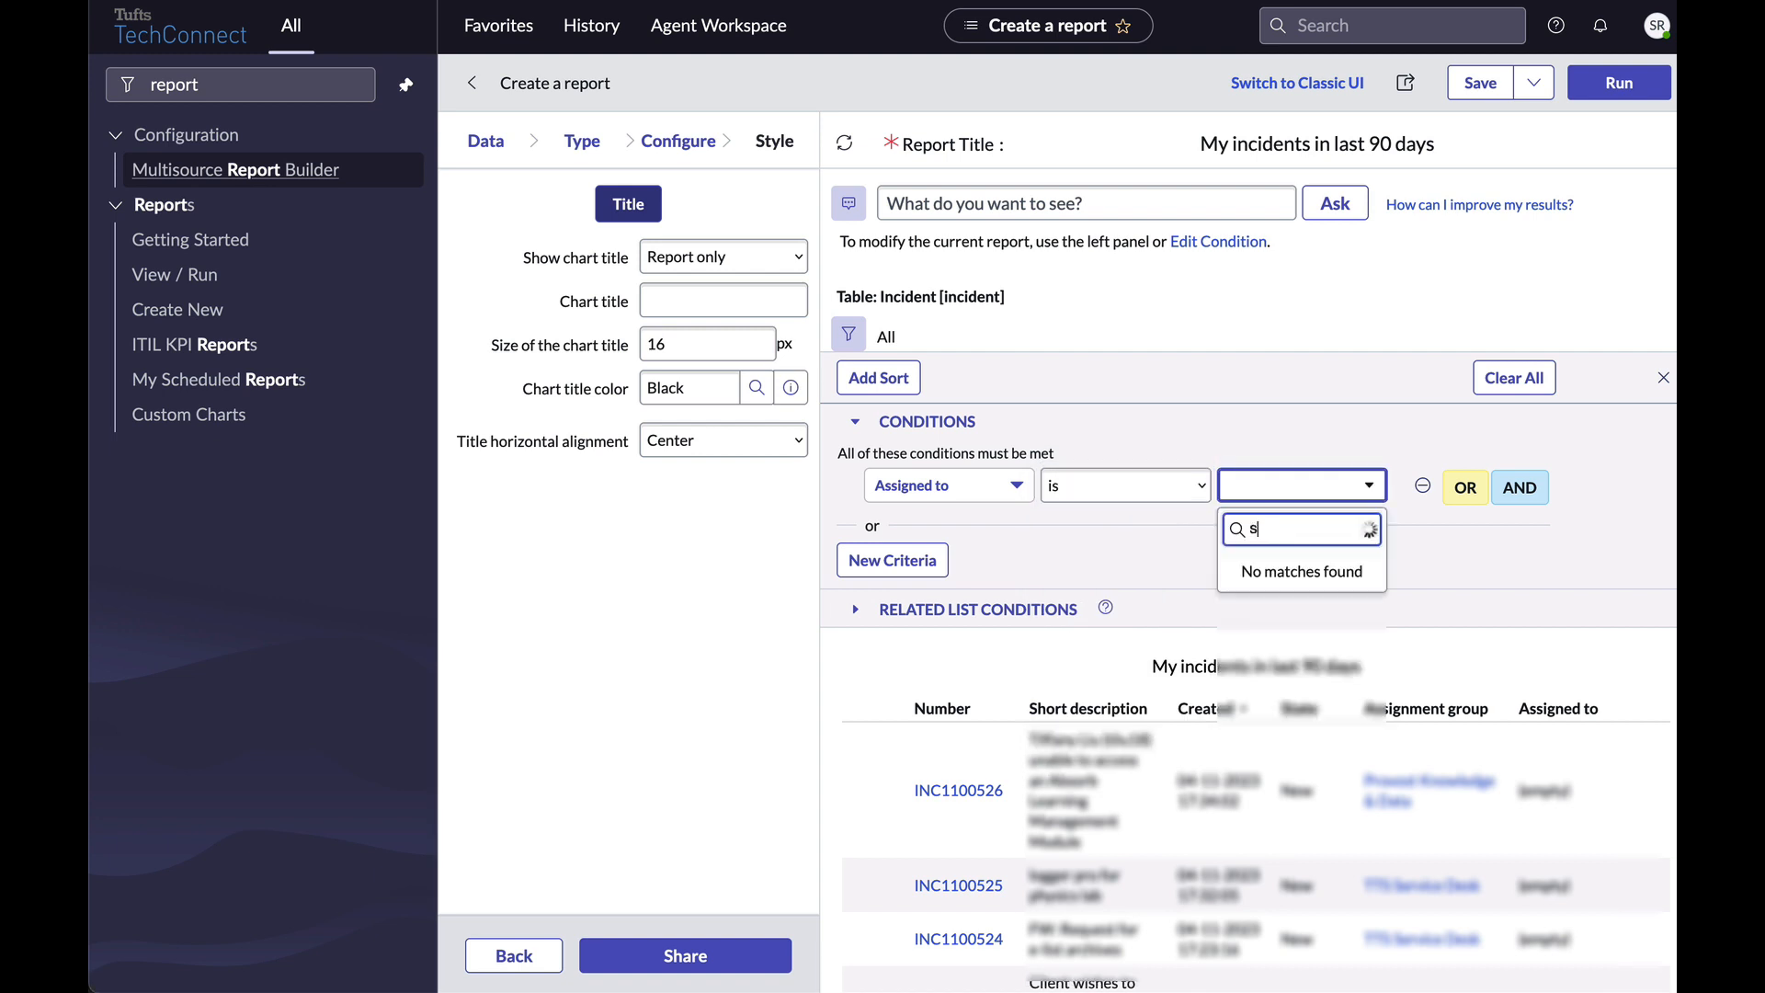
text(usi)
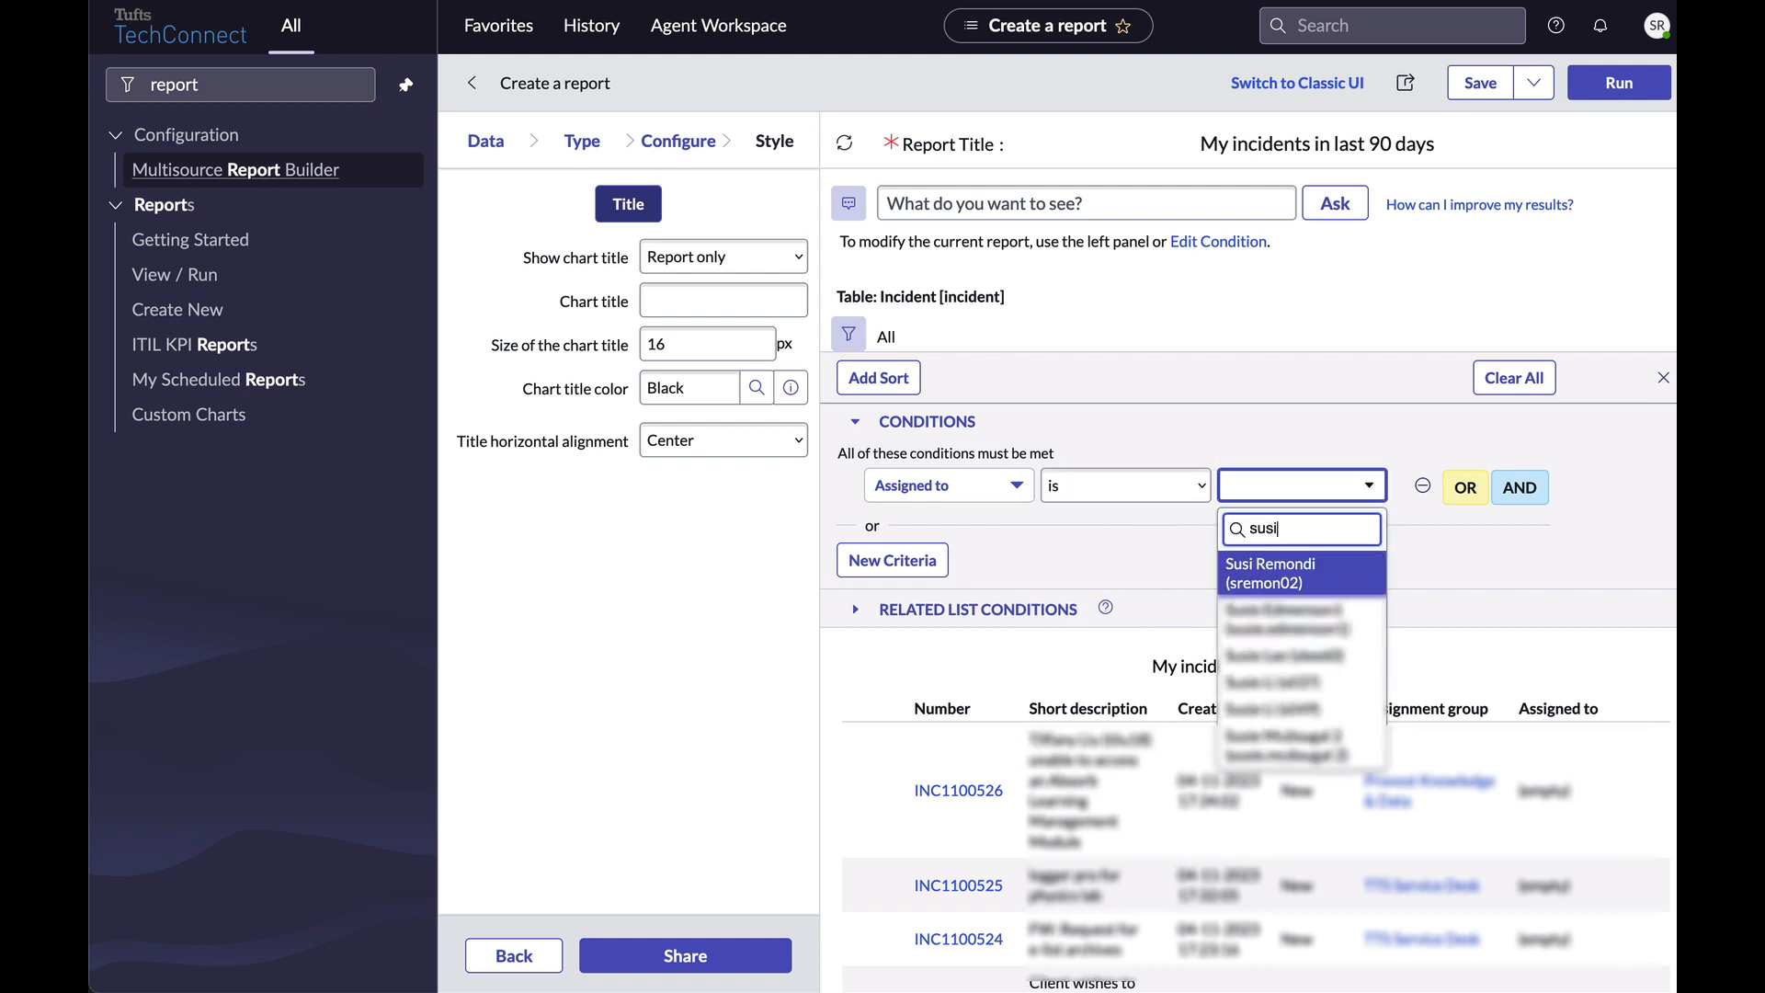
click(1252, 579)
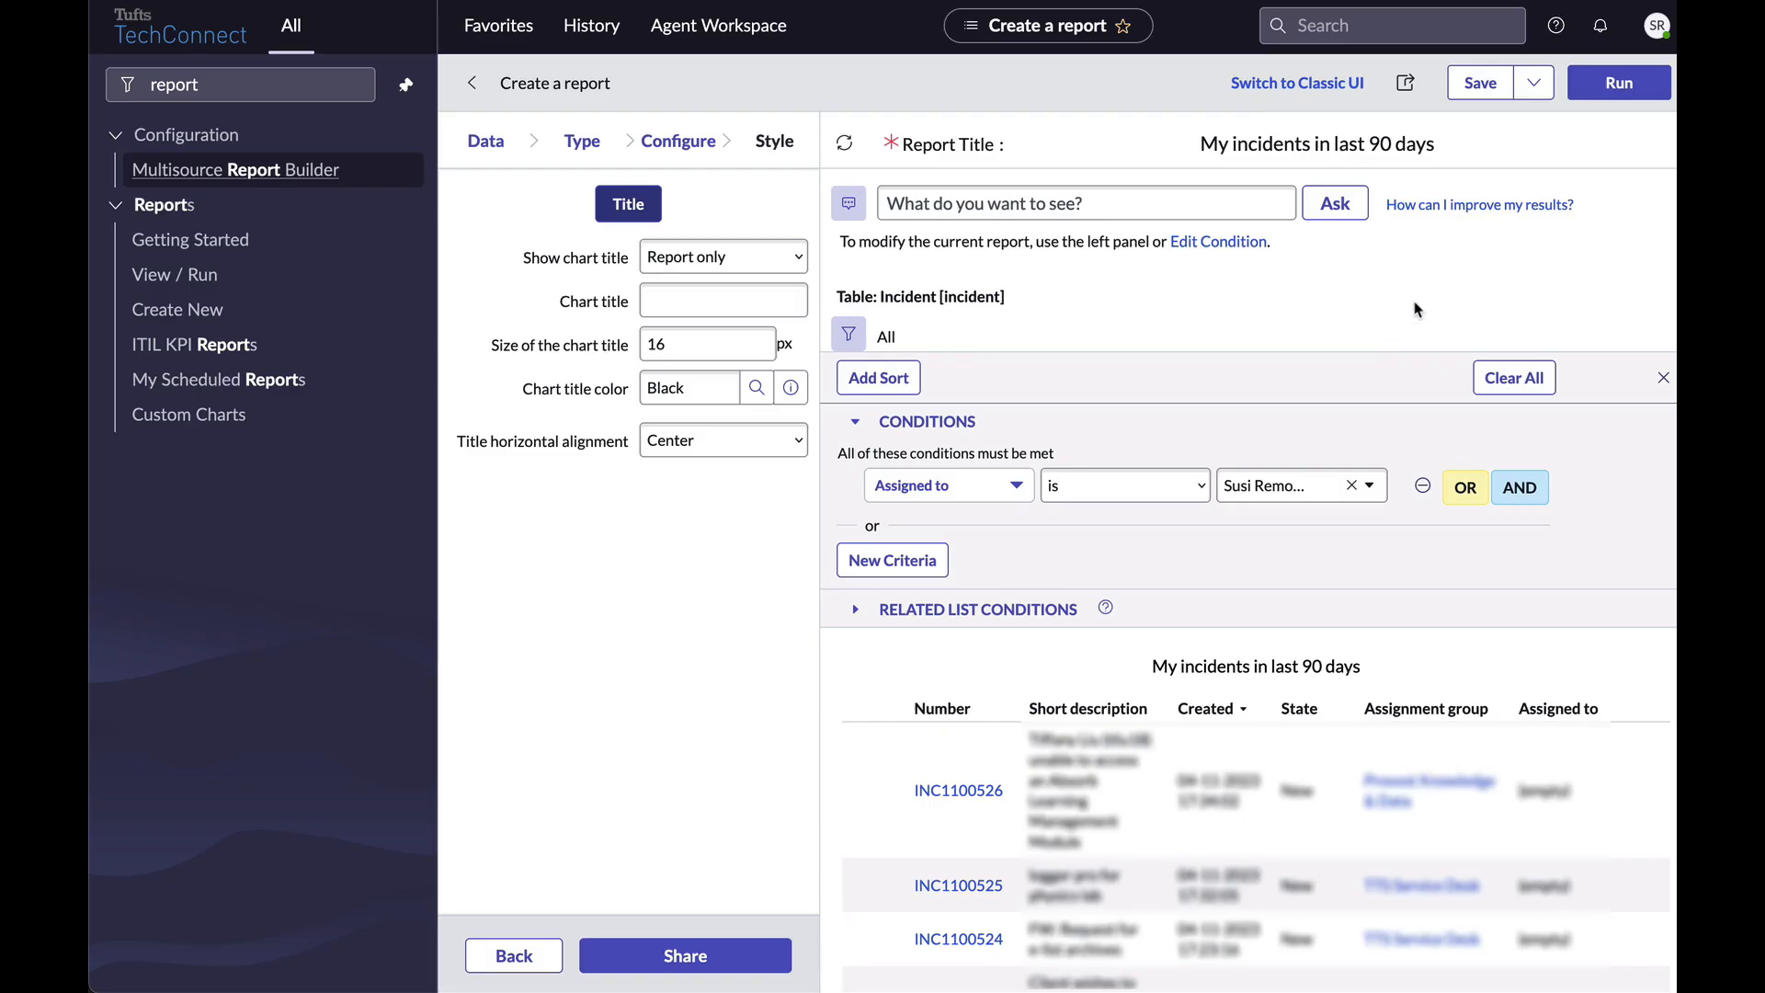
click(1615, 88)
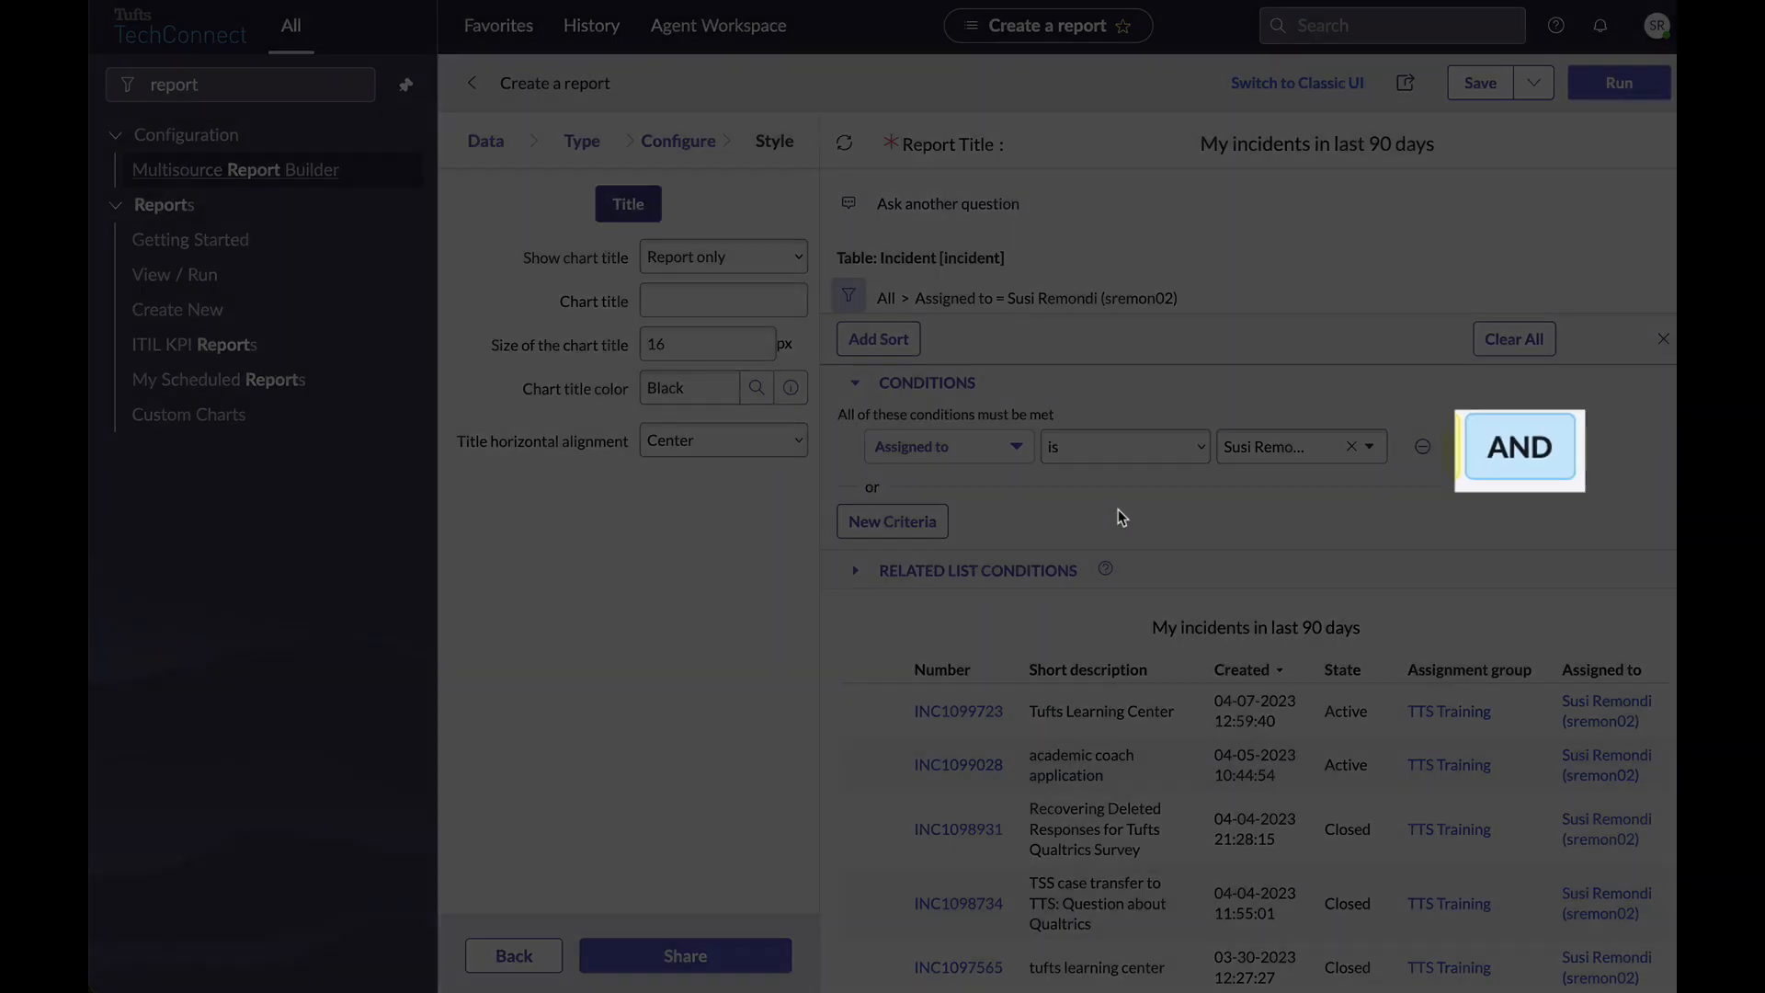
click(1519, 449)
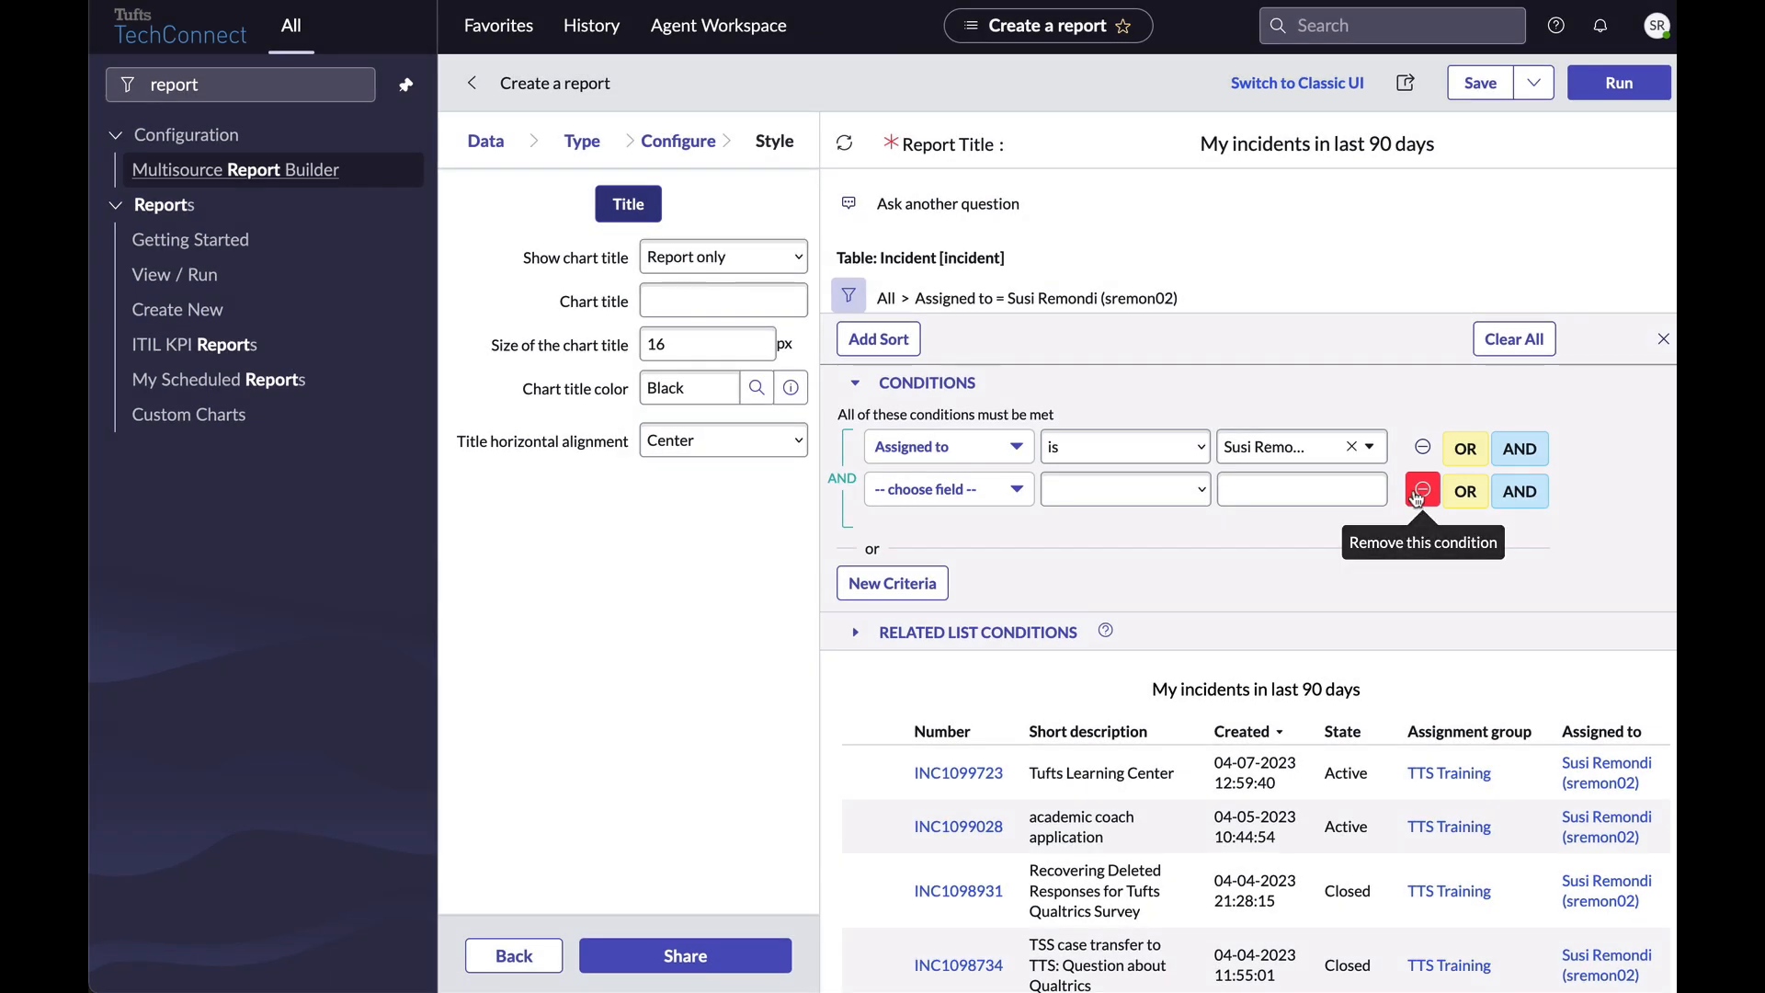
Replace the empty row with an AND condition Opened after Last 90 days and rerun the report.
click(1422, 490)
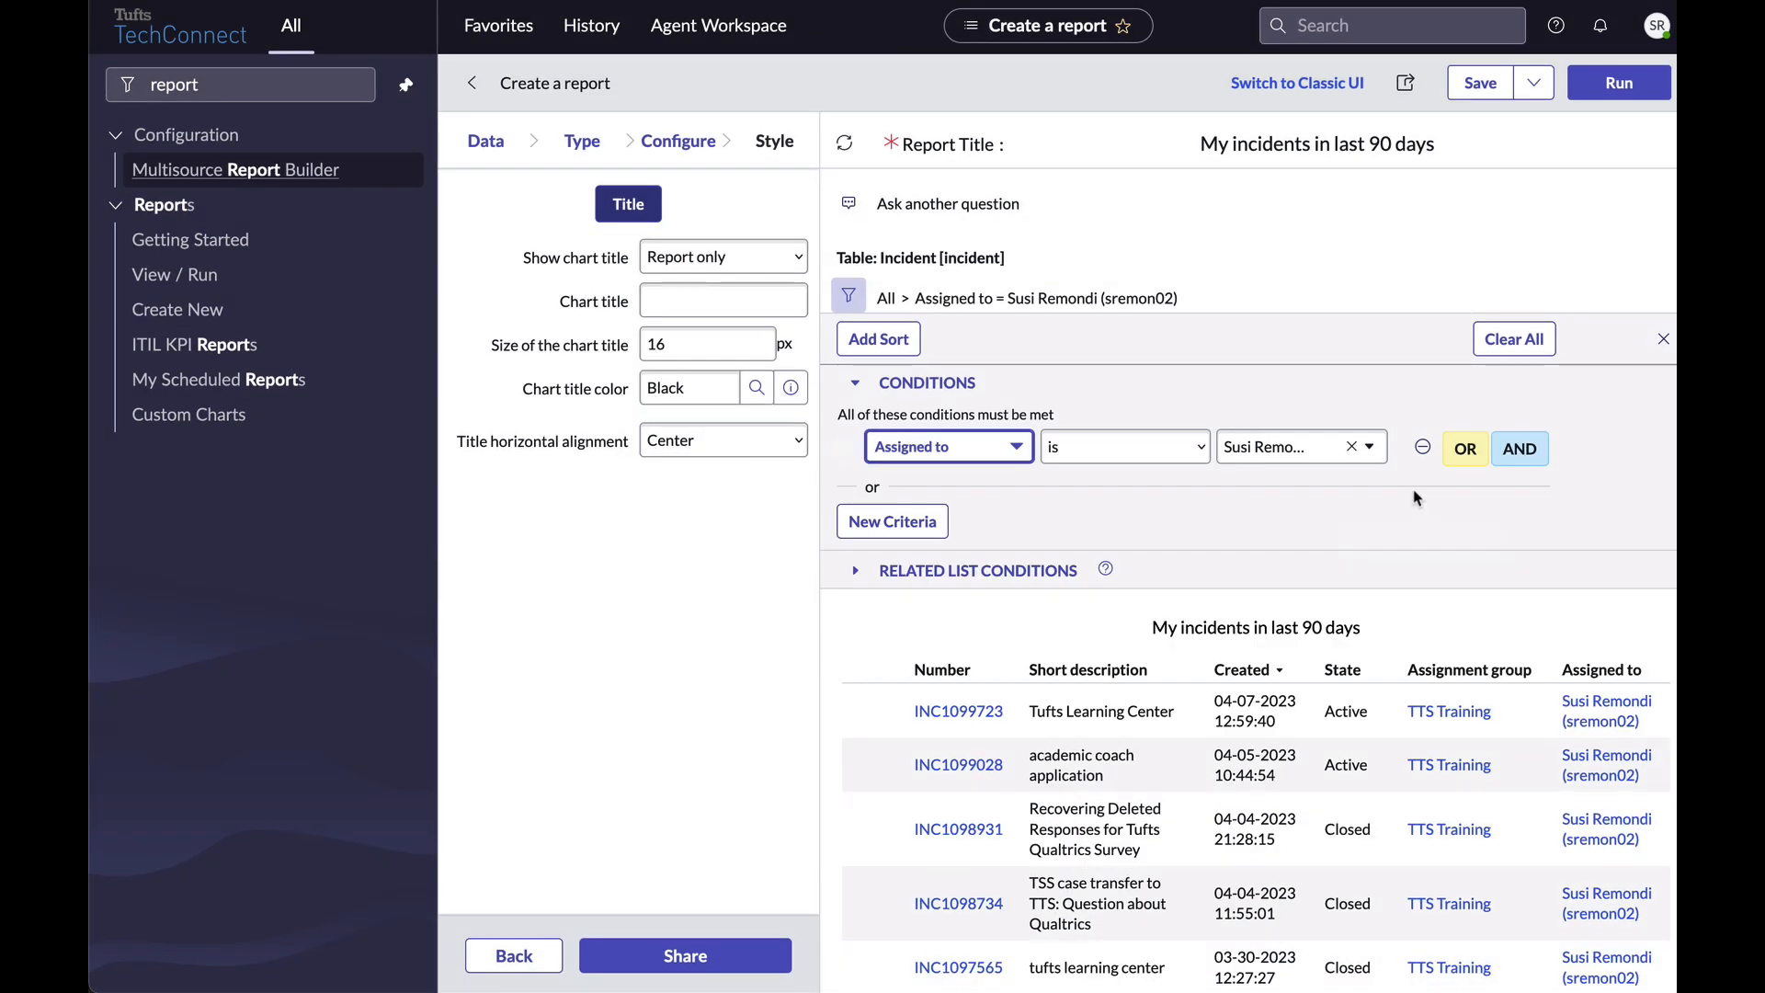
click(1531, 455)
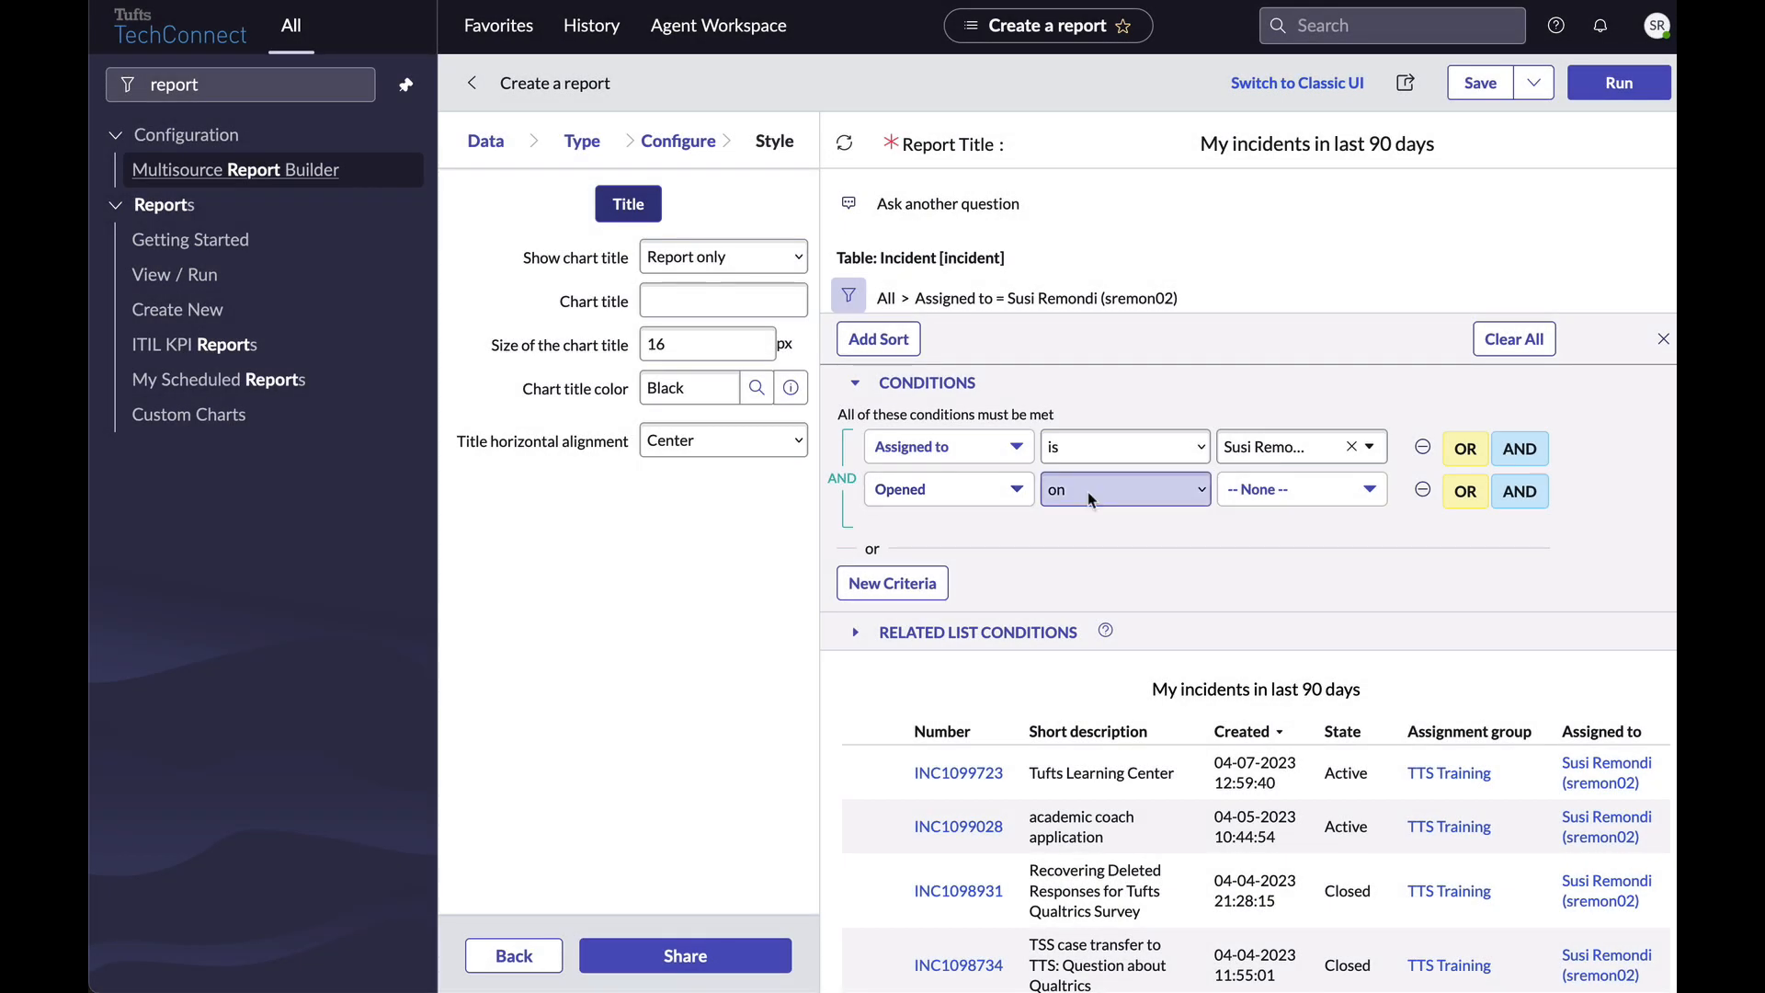
click(1089, 491)
click(1134, 574)
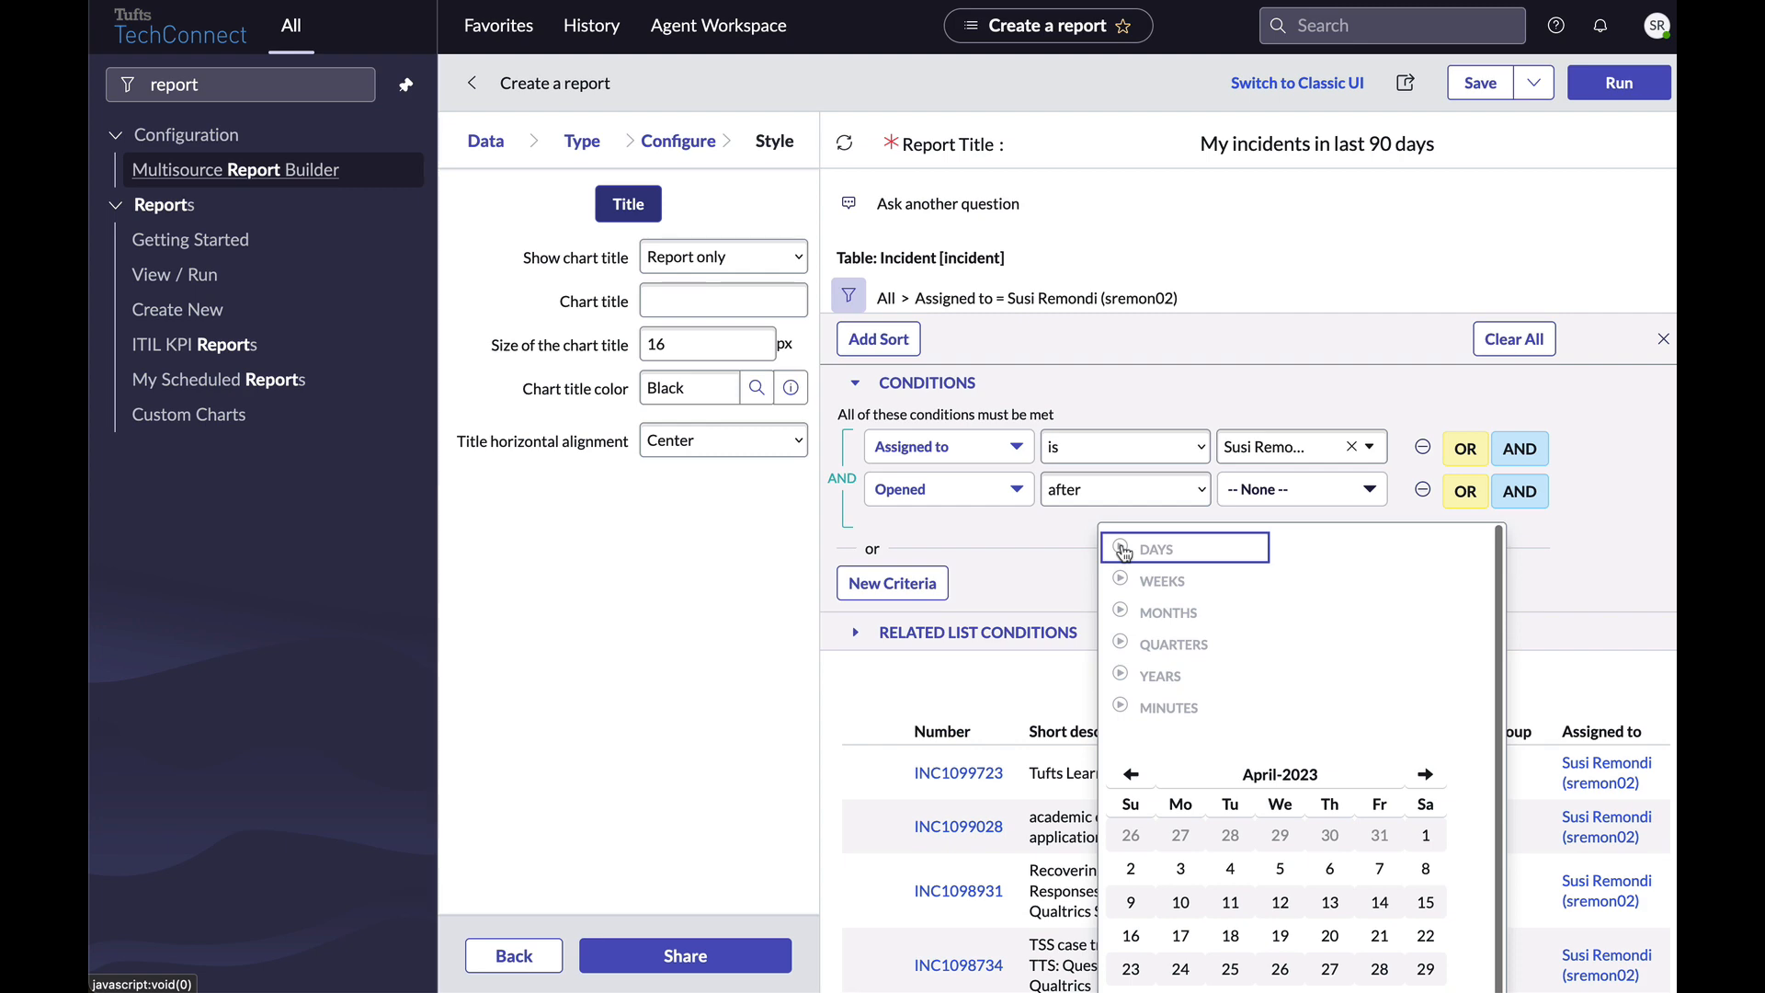
click(1123, 550)
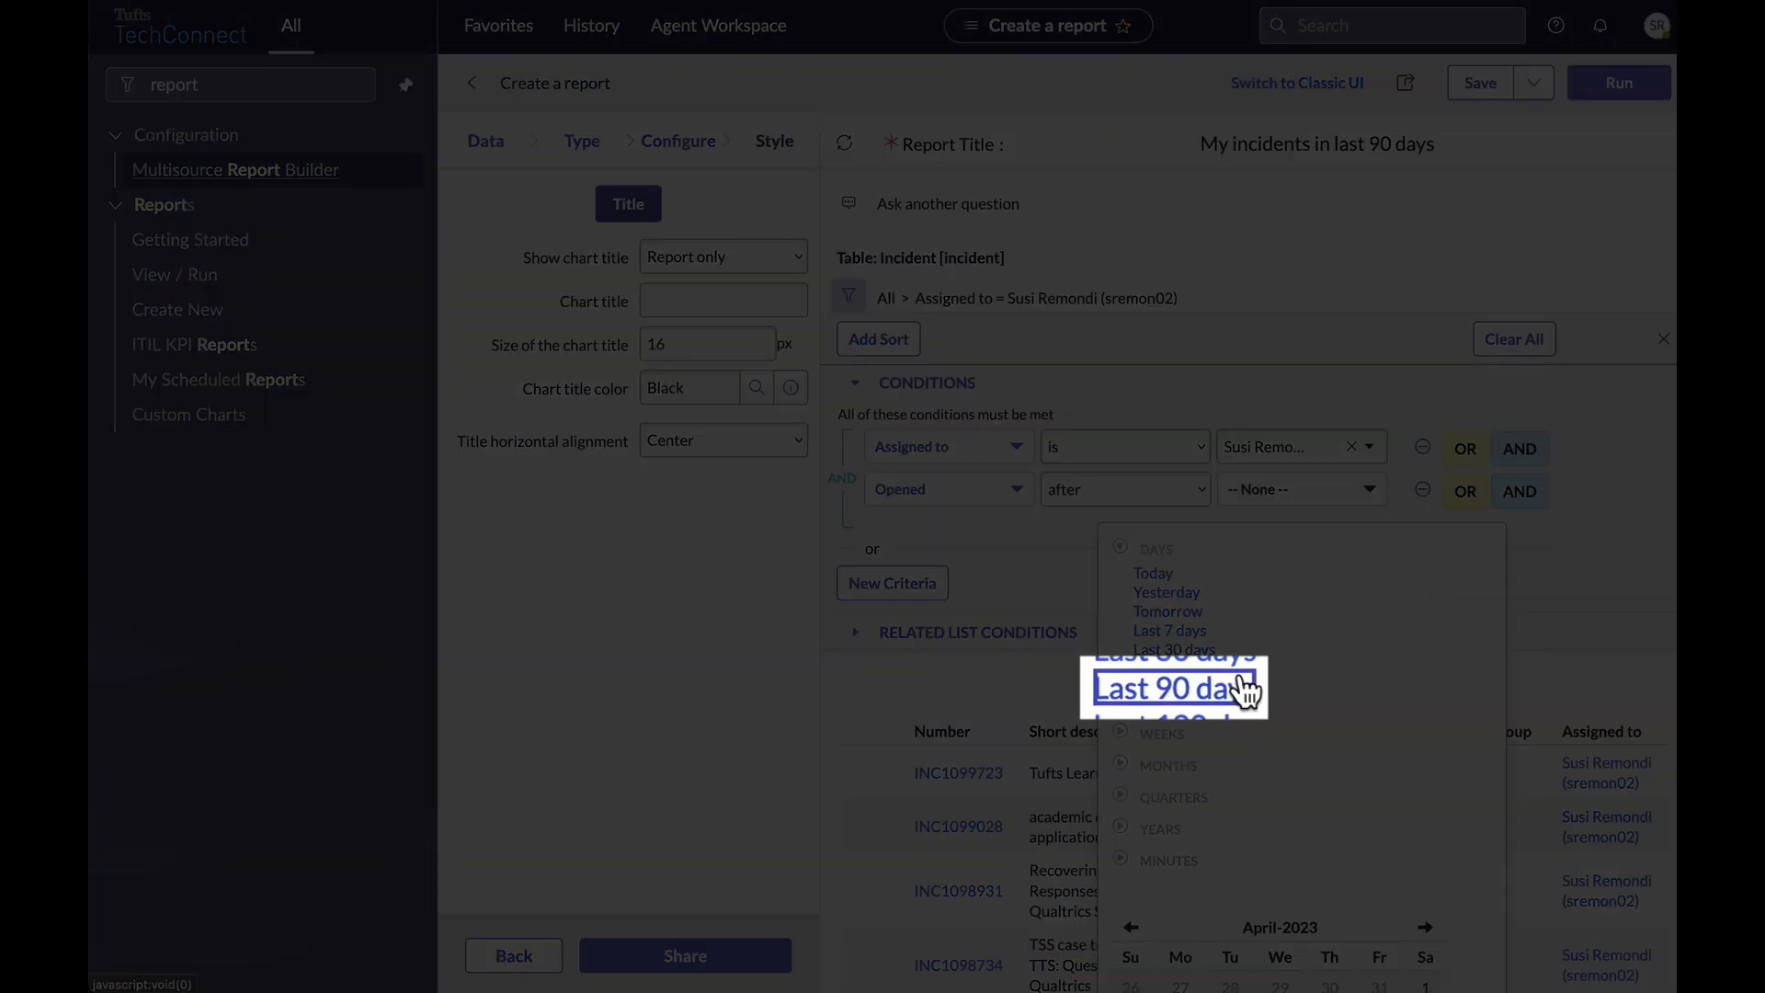
click(1186, 688)
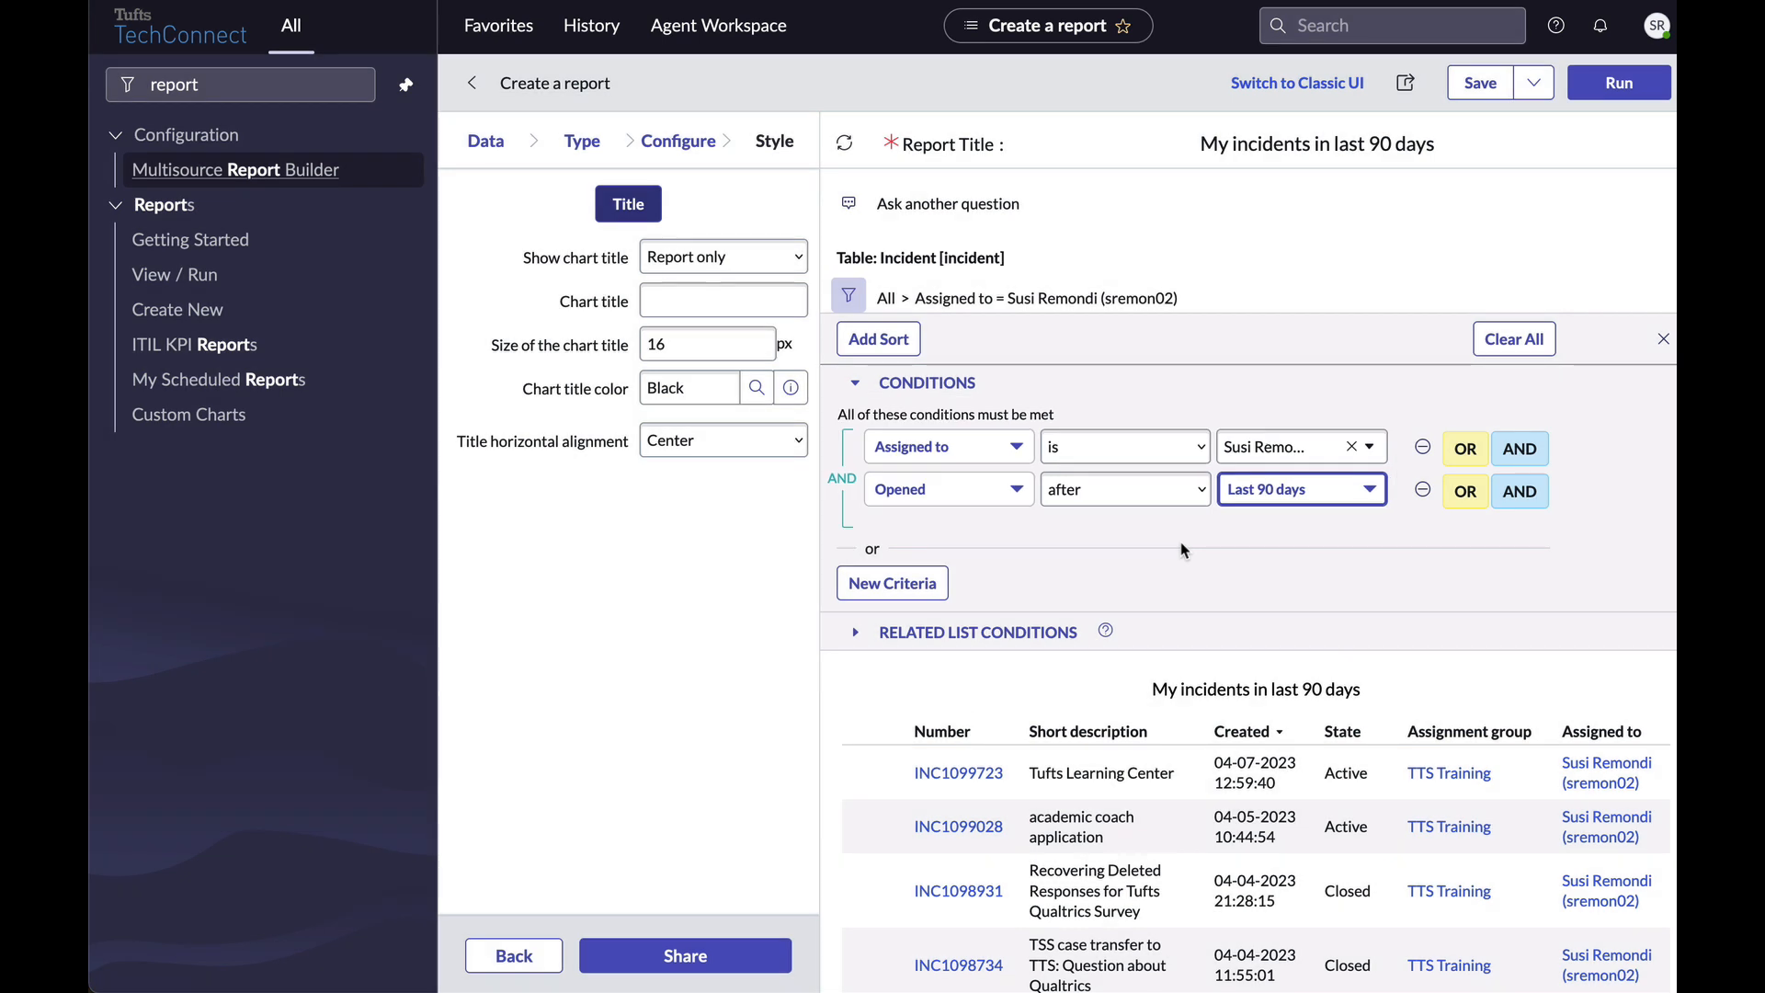
click(1244, 364)
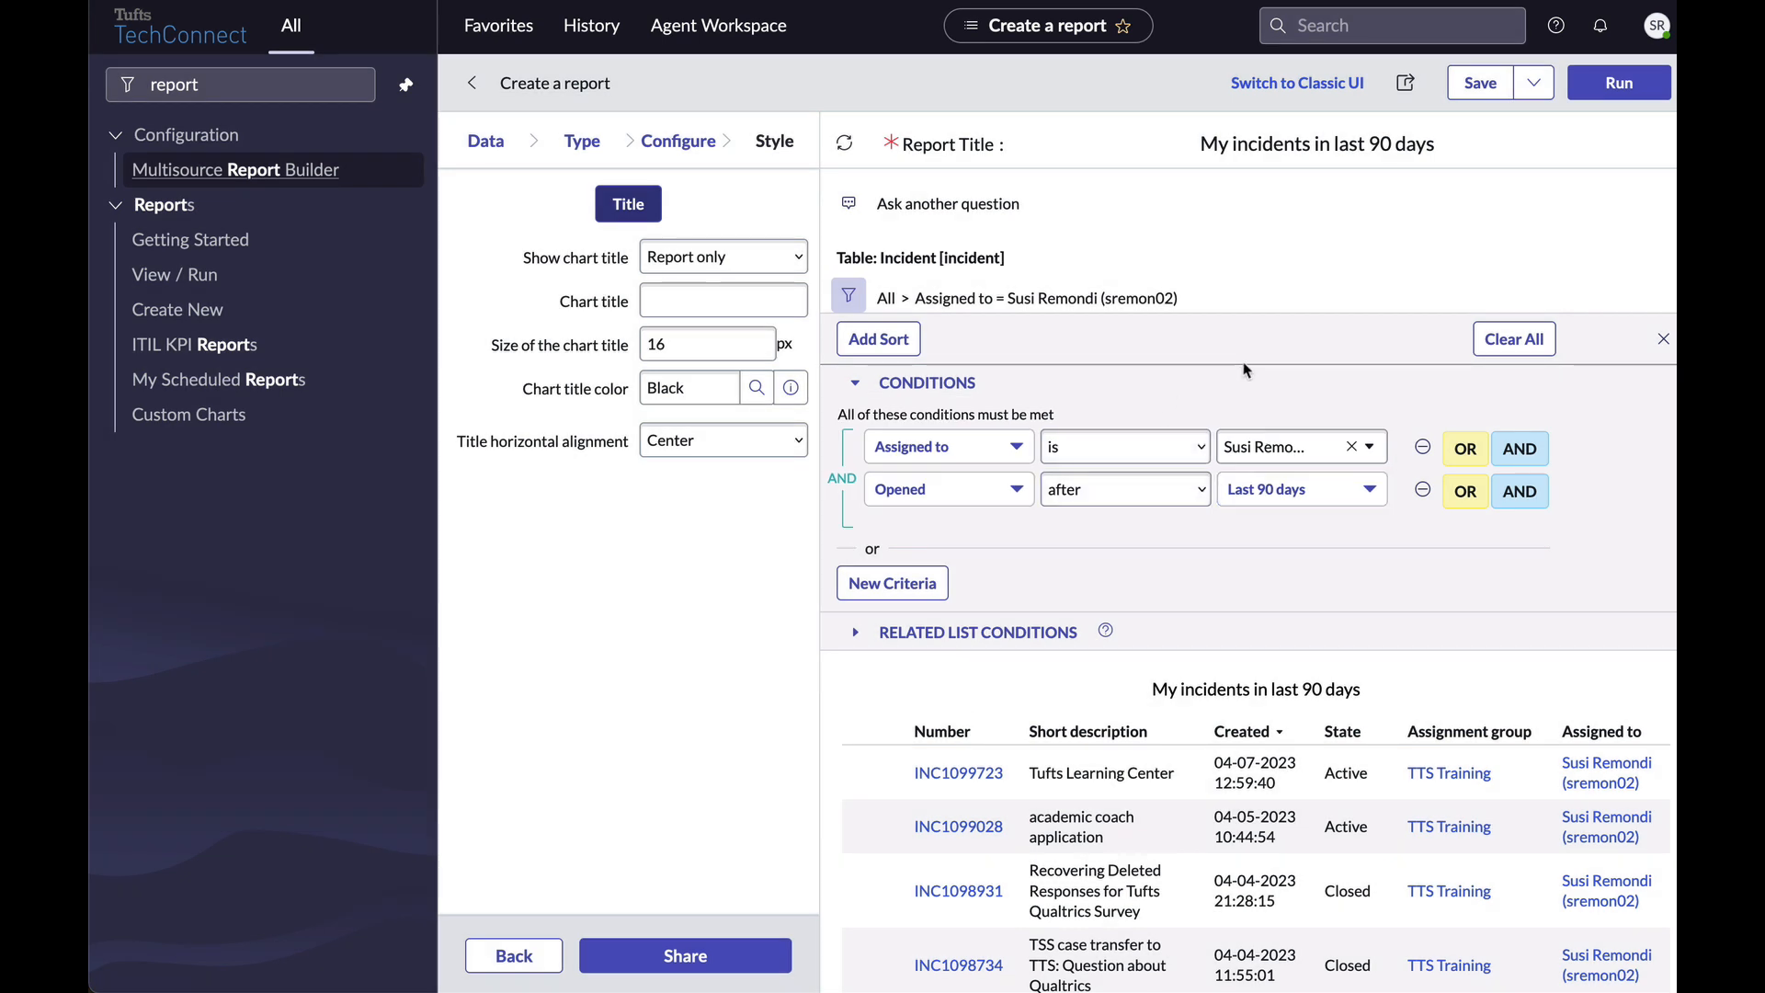
click(1626, 92)
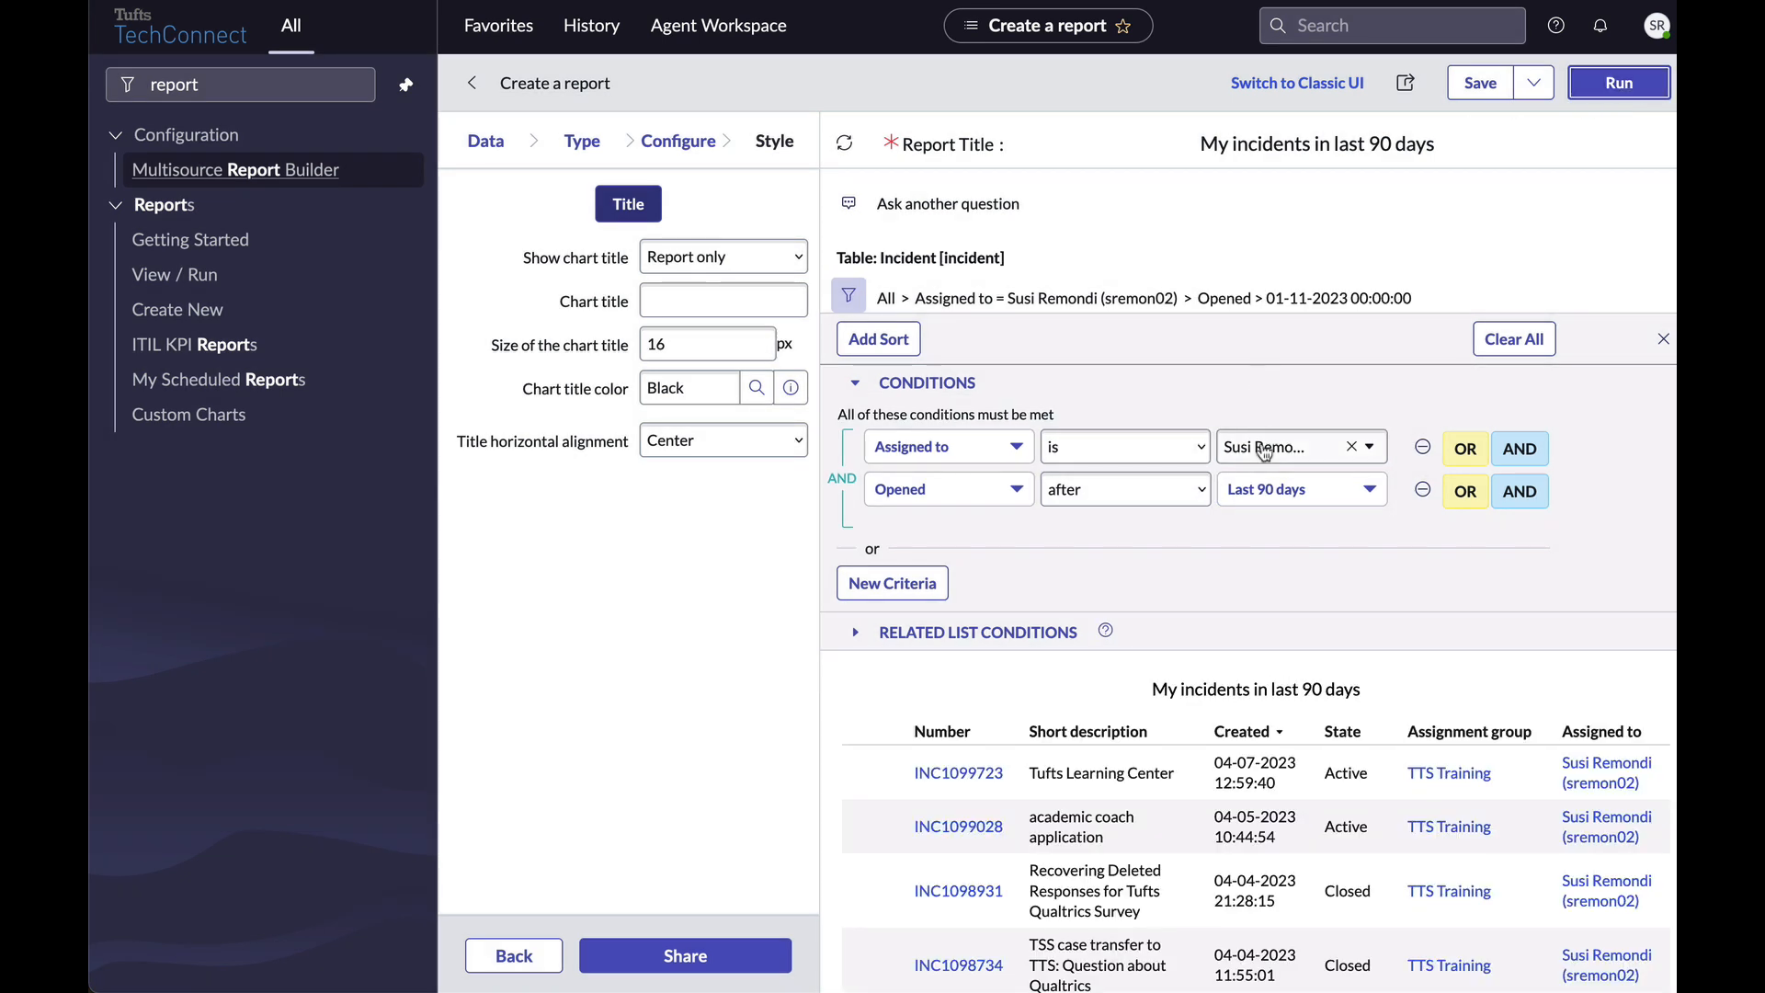
scroll(885, 789, down, 5)
scroll(885, 791, down, 1)
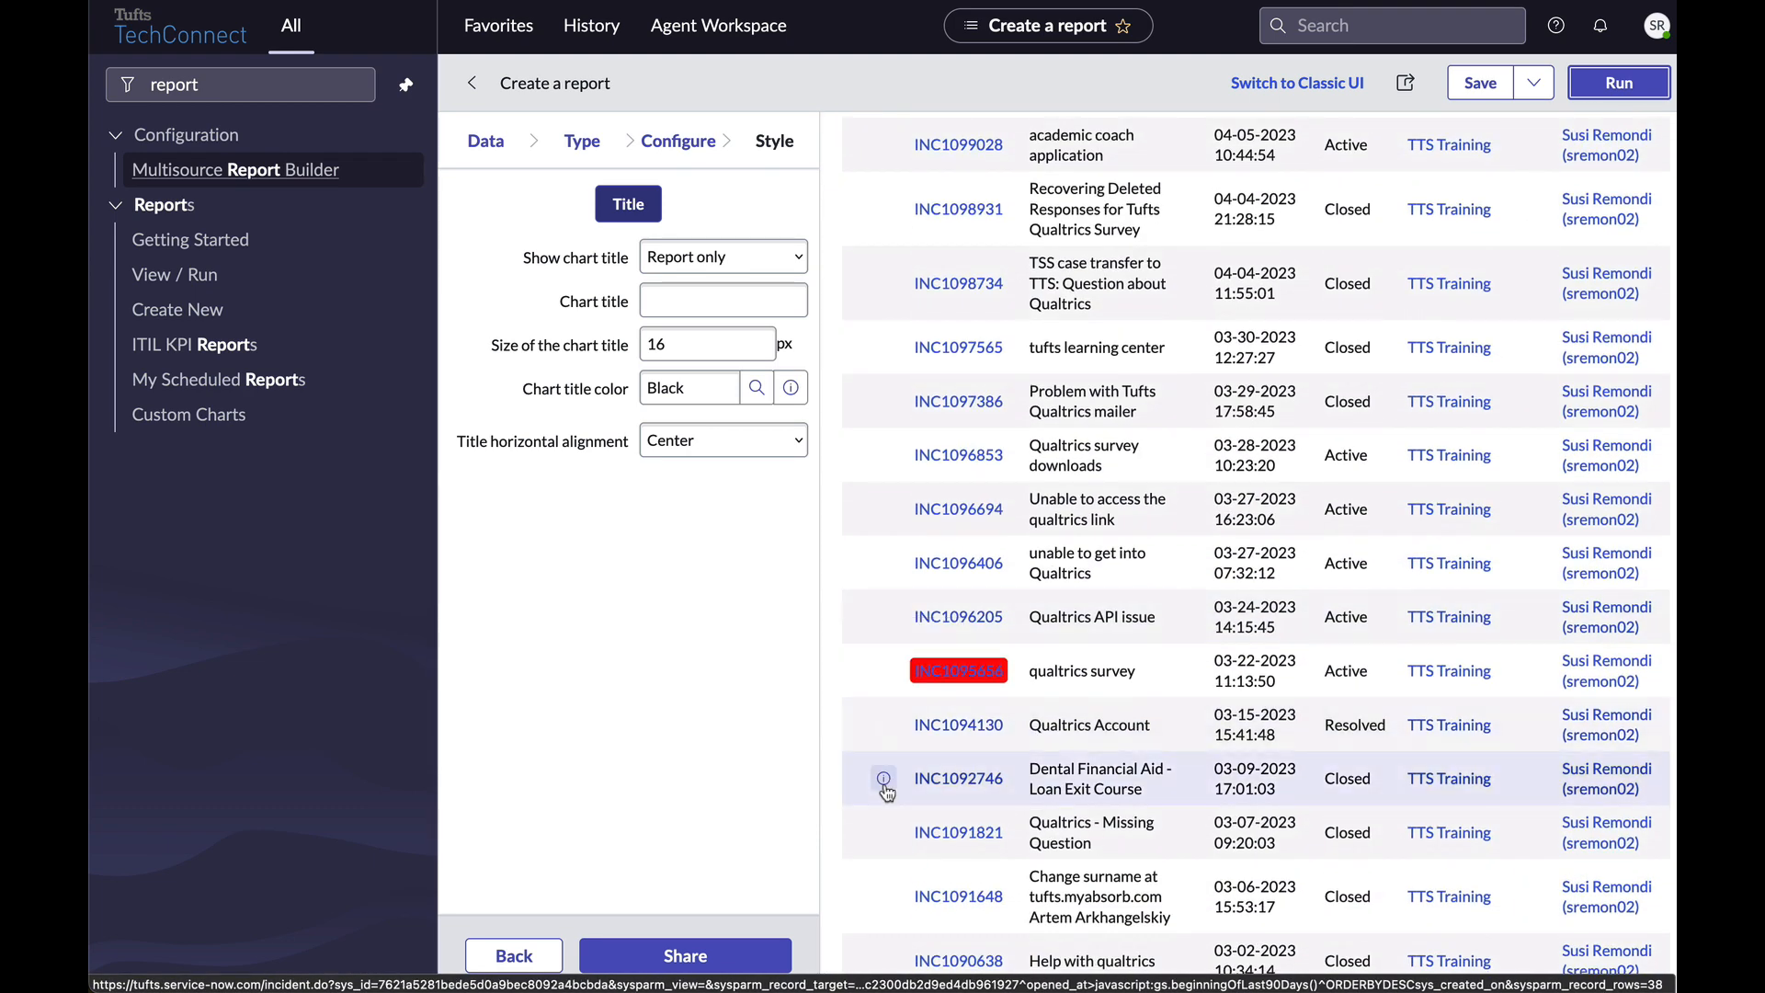
scroll(885, 800, up, 6)
scroll(885, 816, up, 2)
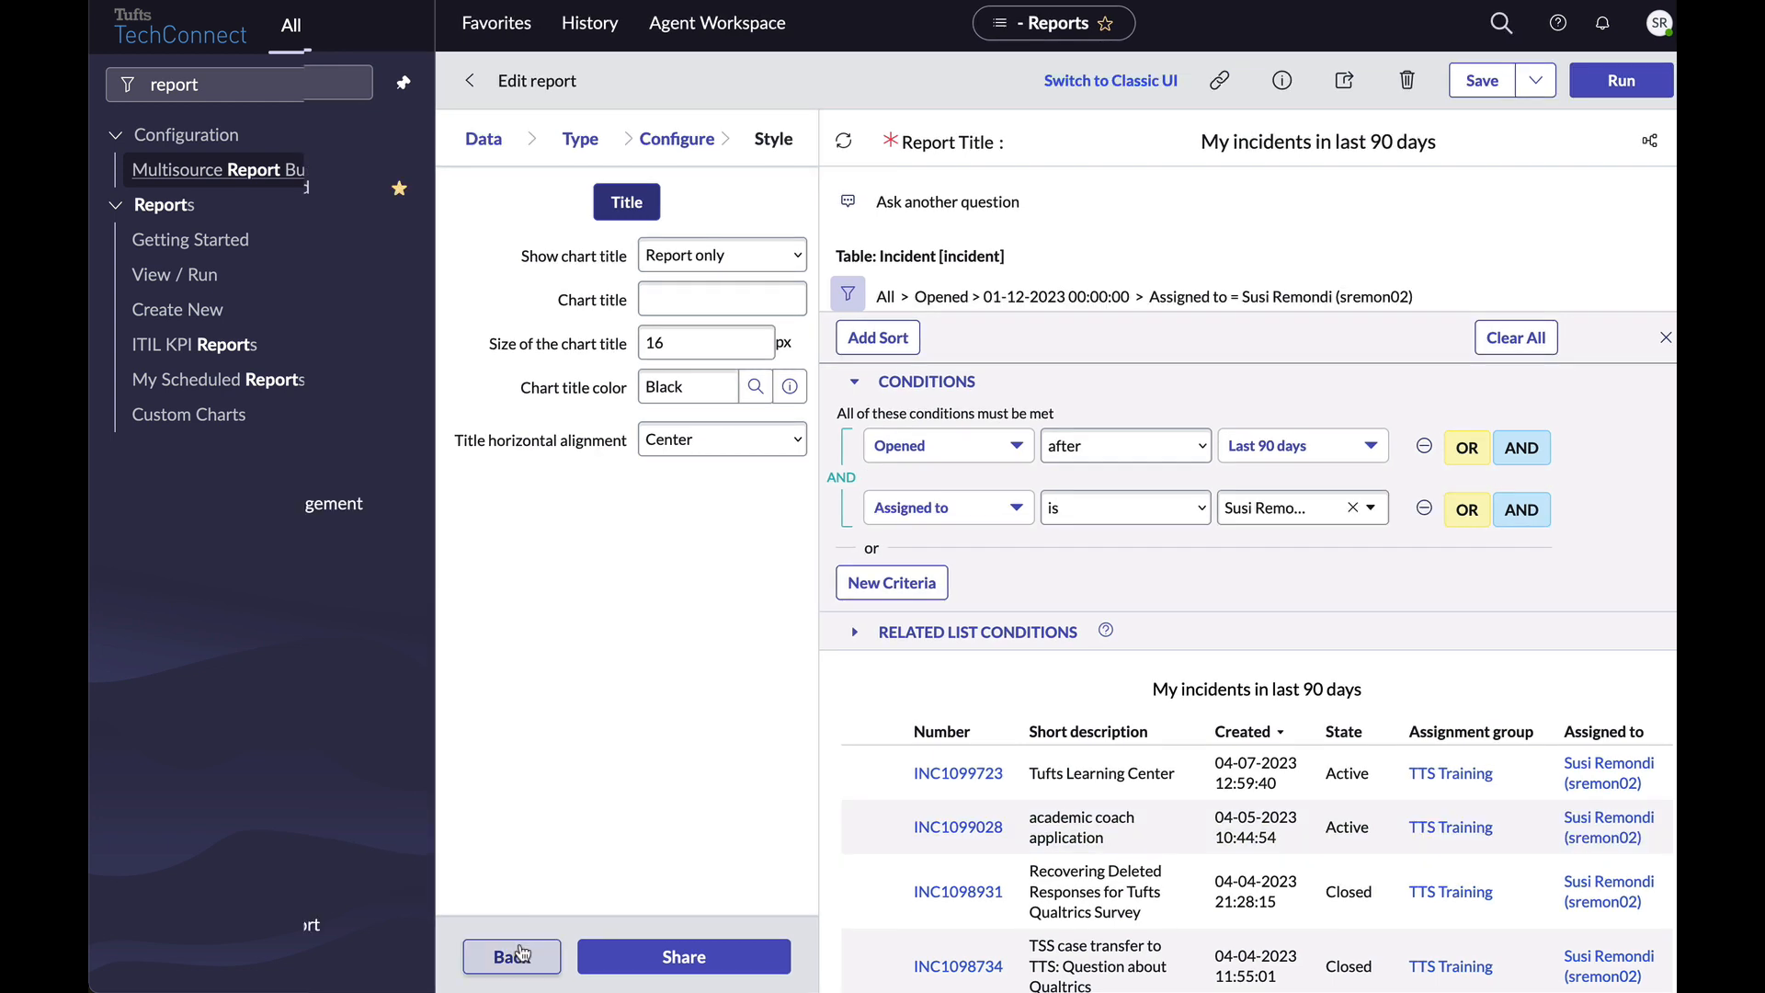
Return to the Type step and preview the report as a bar chart, then a pie chart.
click(520, 957)
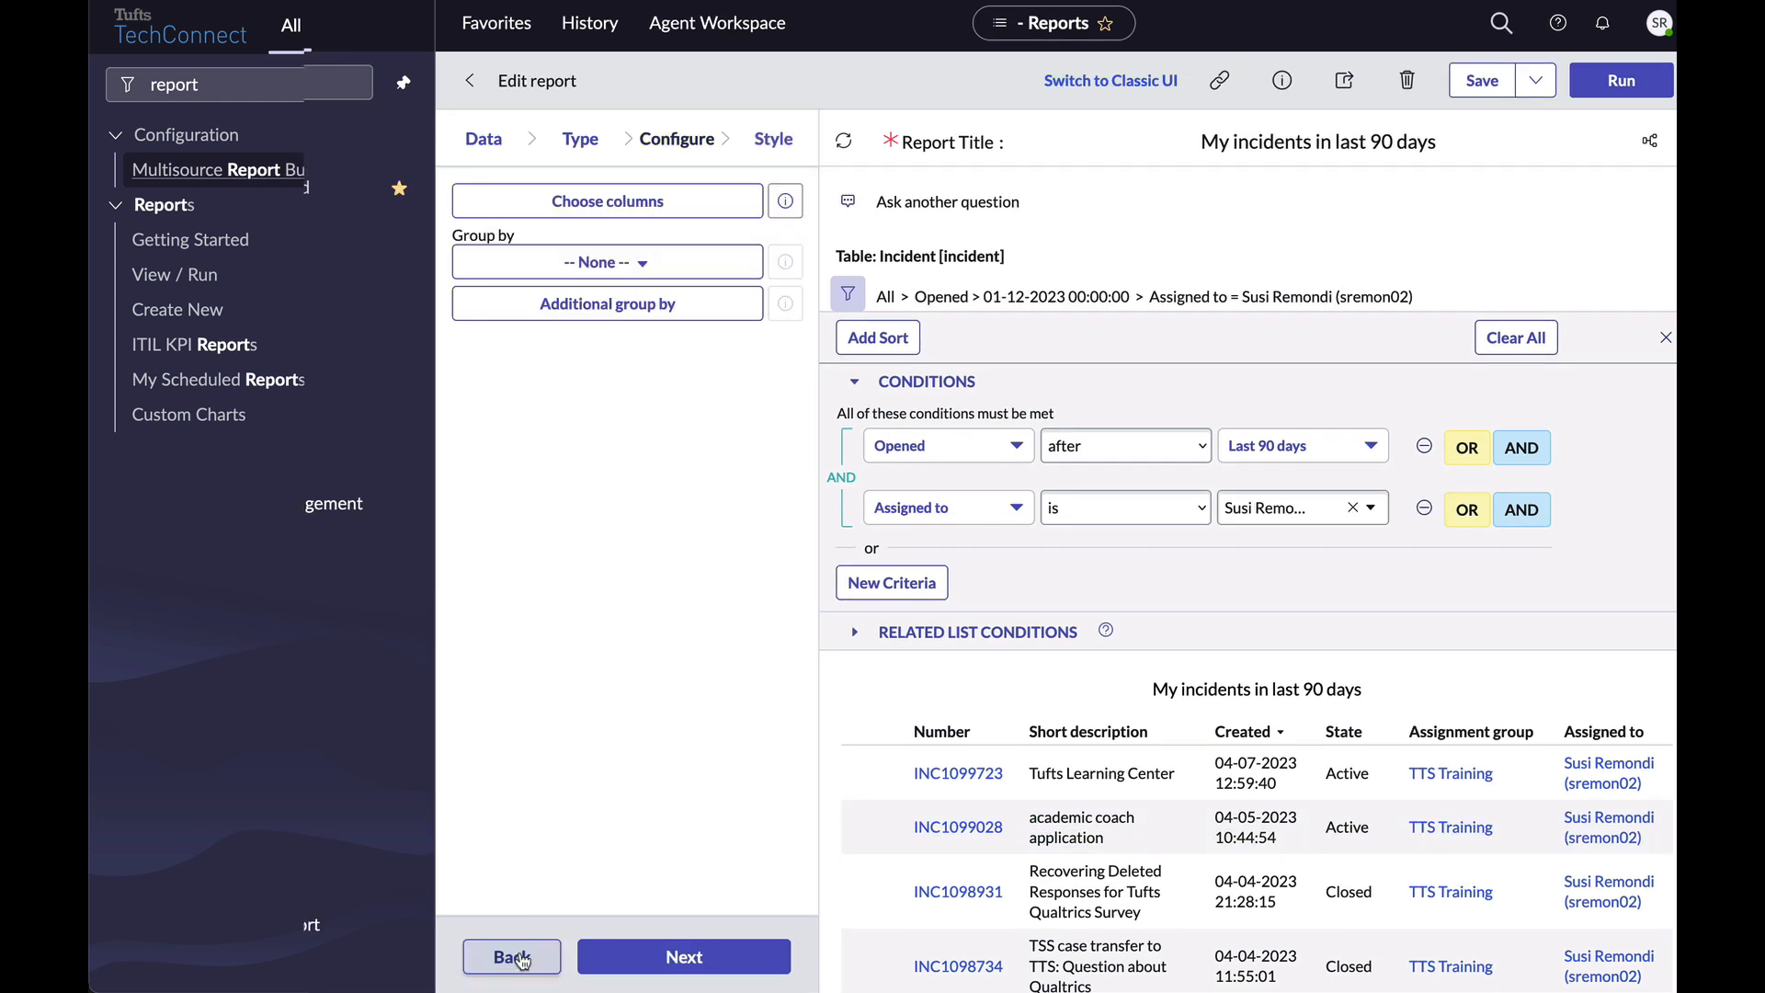
click(520, 957)
scroll(534, 551, up, 10)
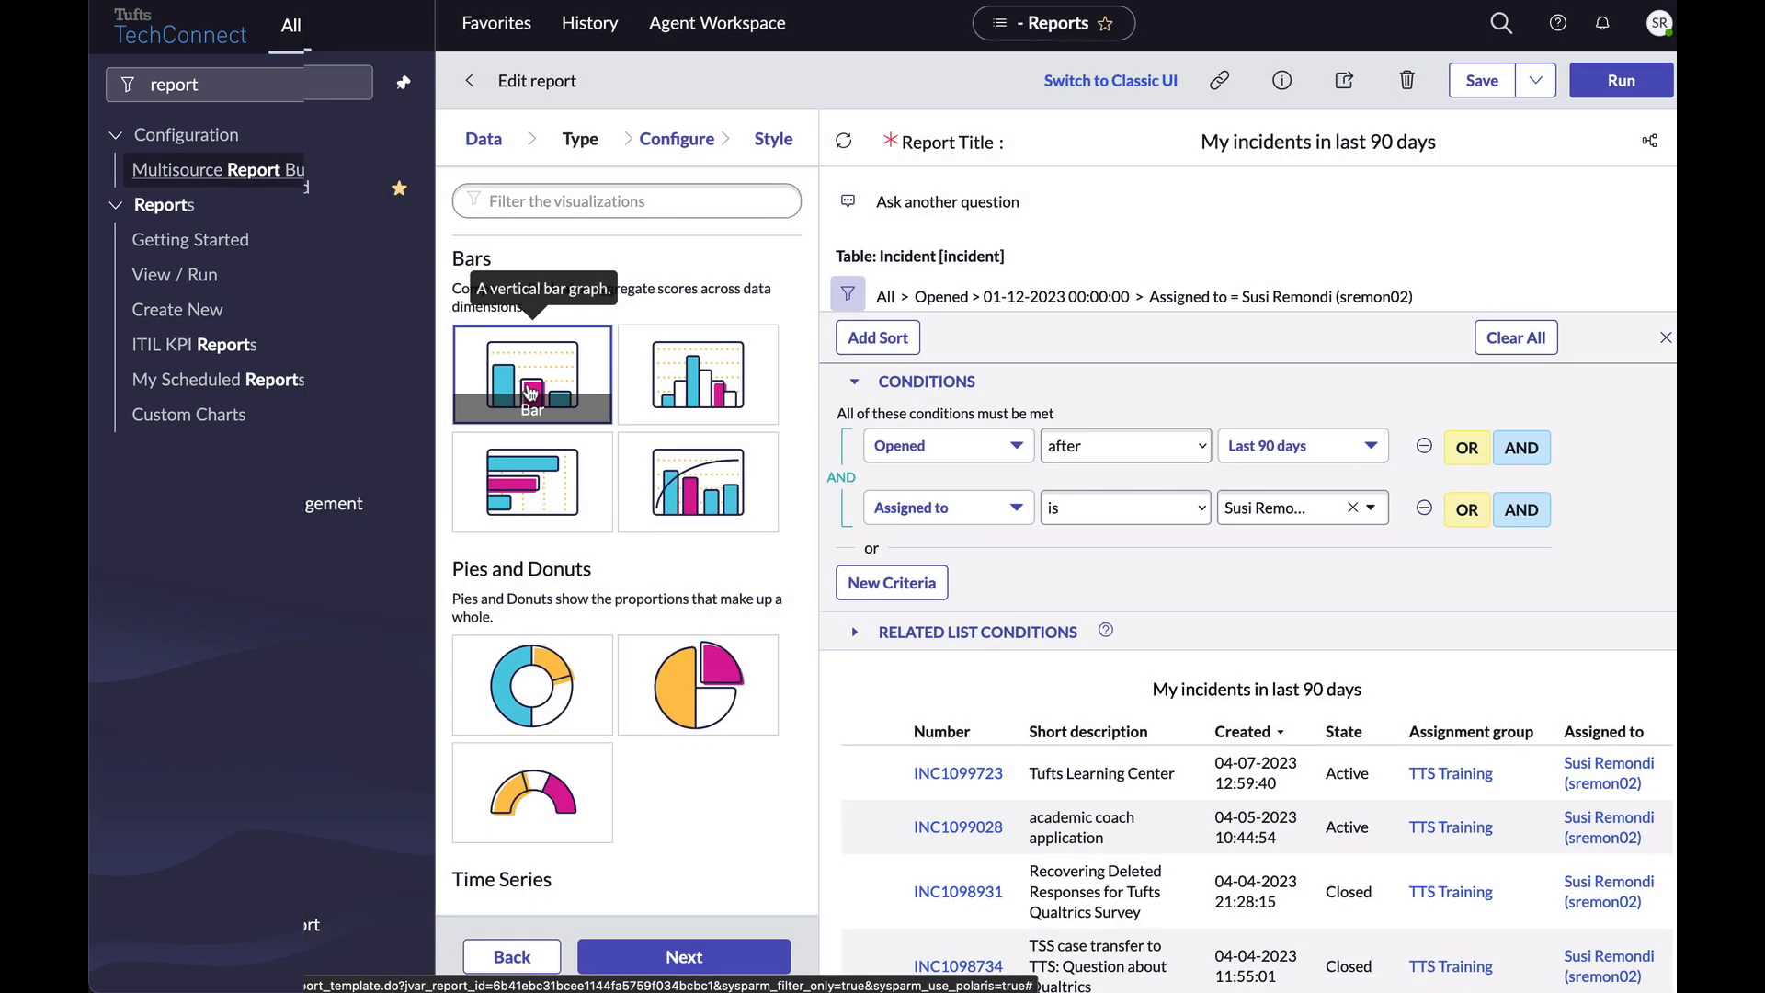
click(1621, 80)
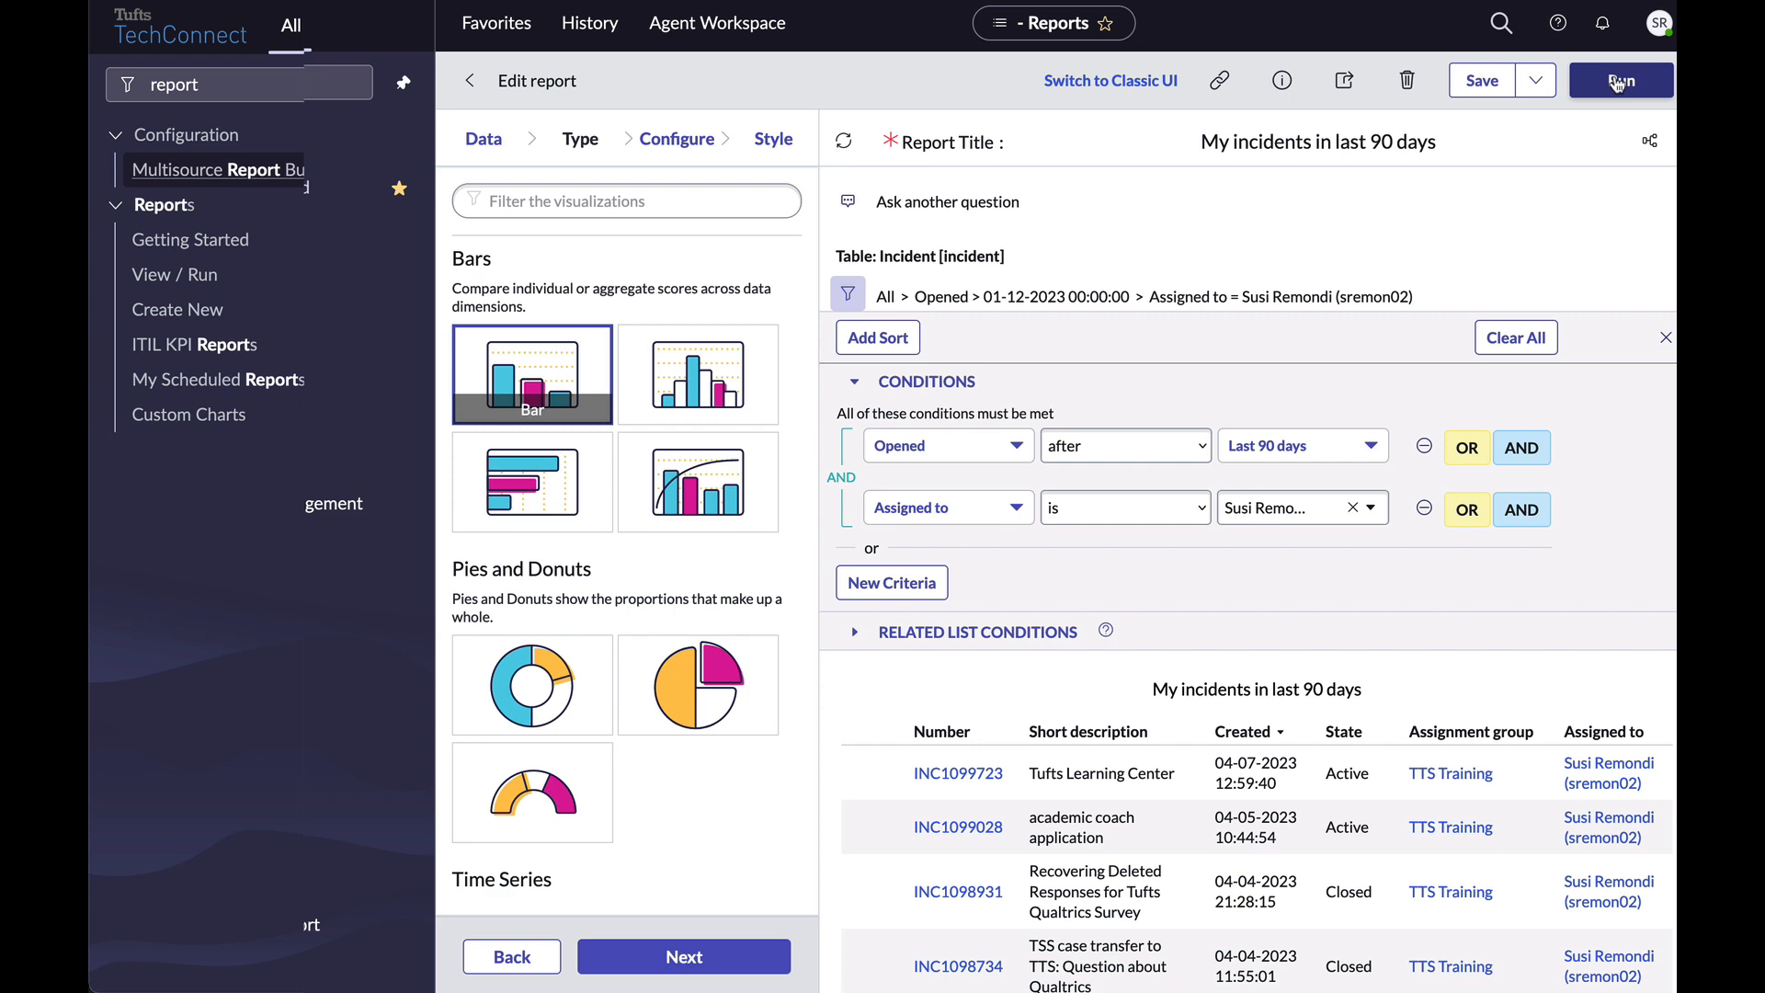
scroll(1058, 772, down, 3)
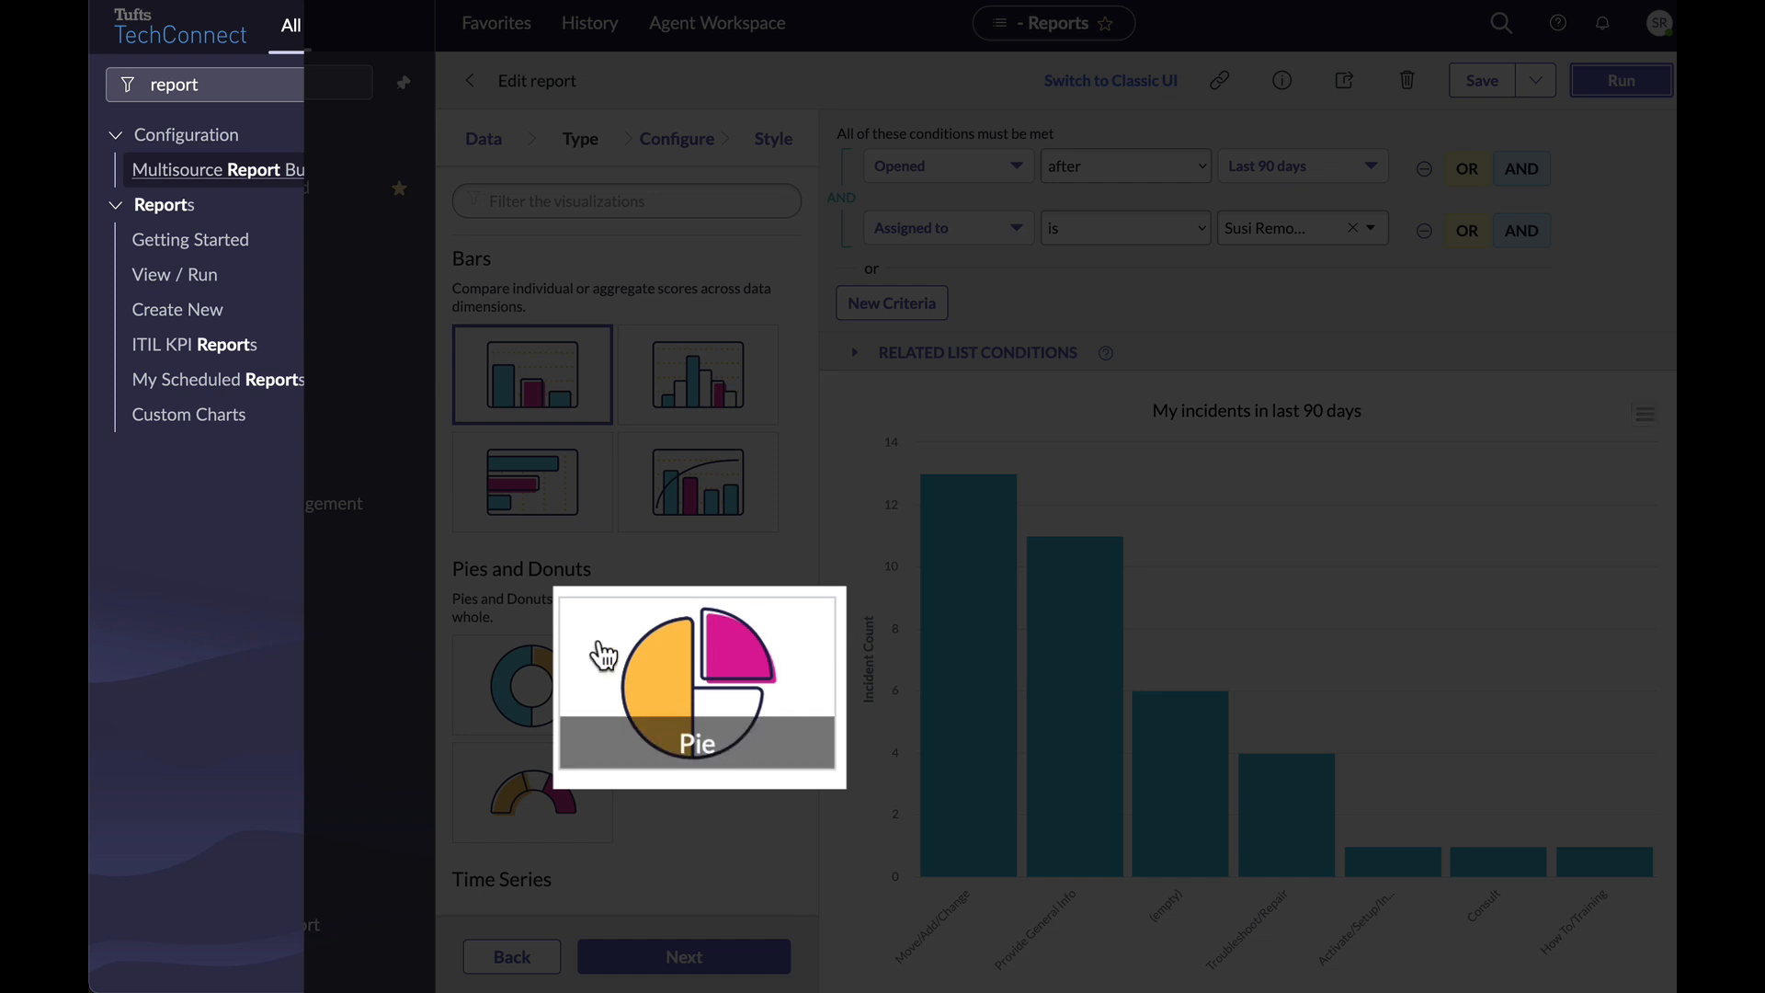
click(649, 670)
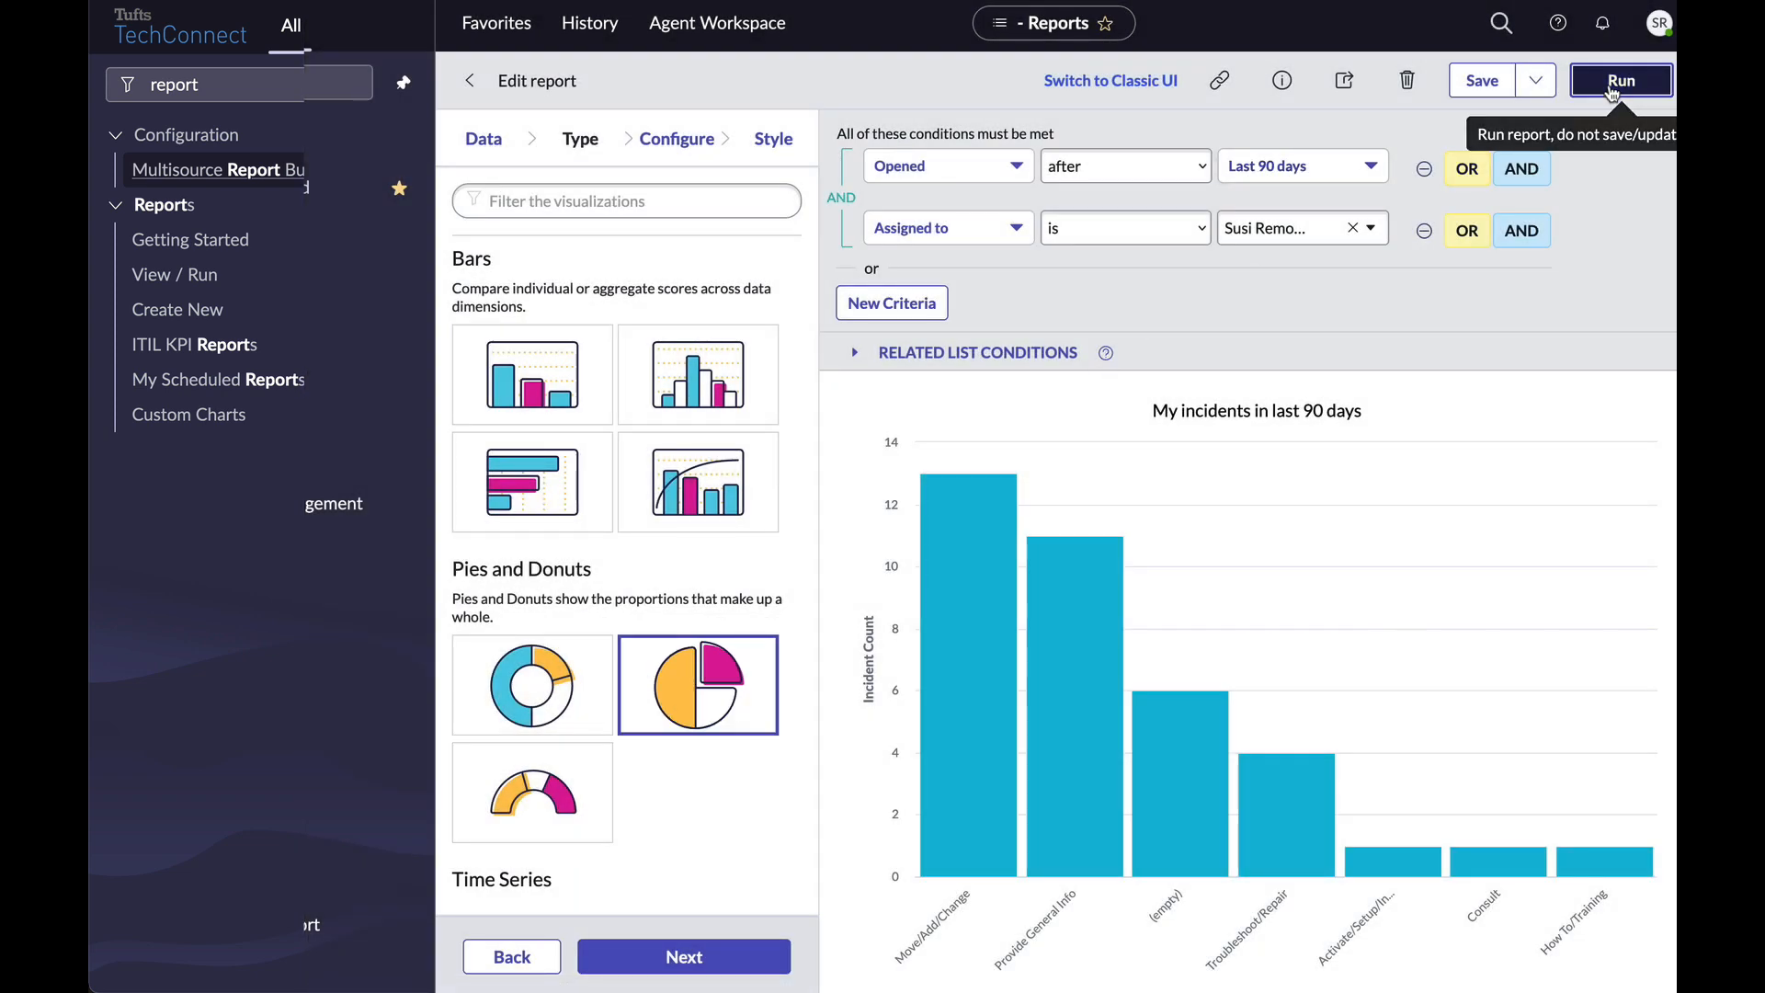
click(1610, 91)
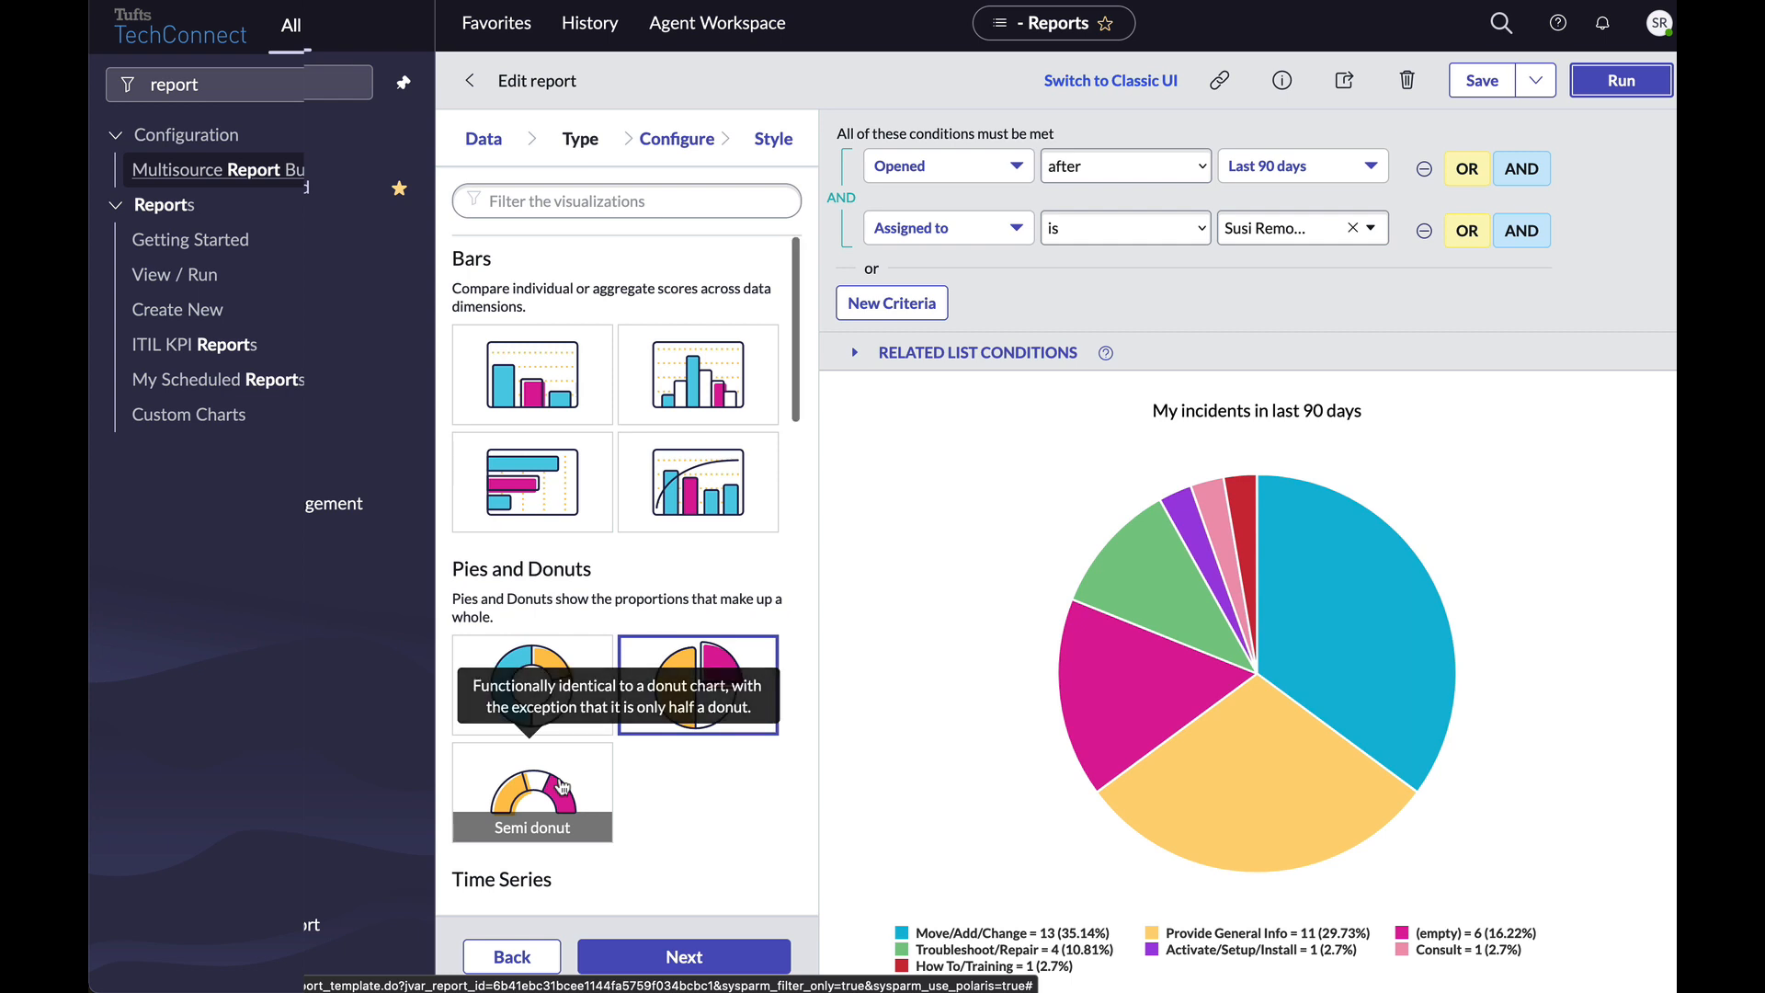
Switch back to the List type, rerun it, and advance to the Style step.
scroll(562, 786, down, 5)
scroll(601, 758, down, 10)
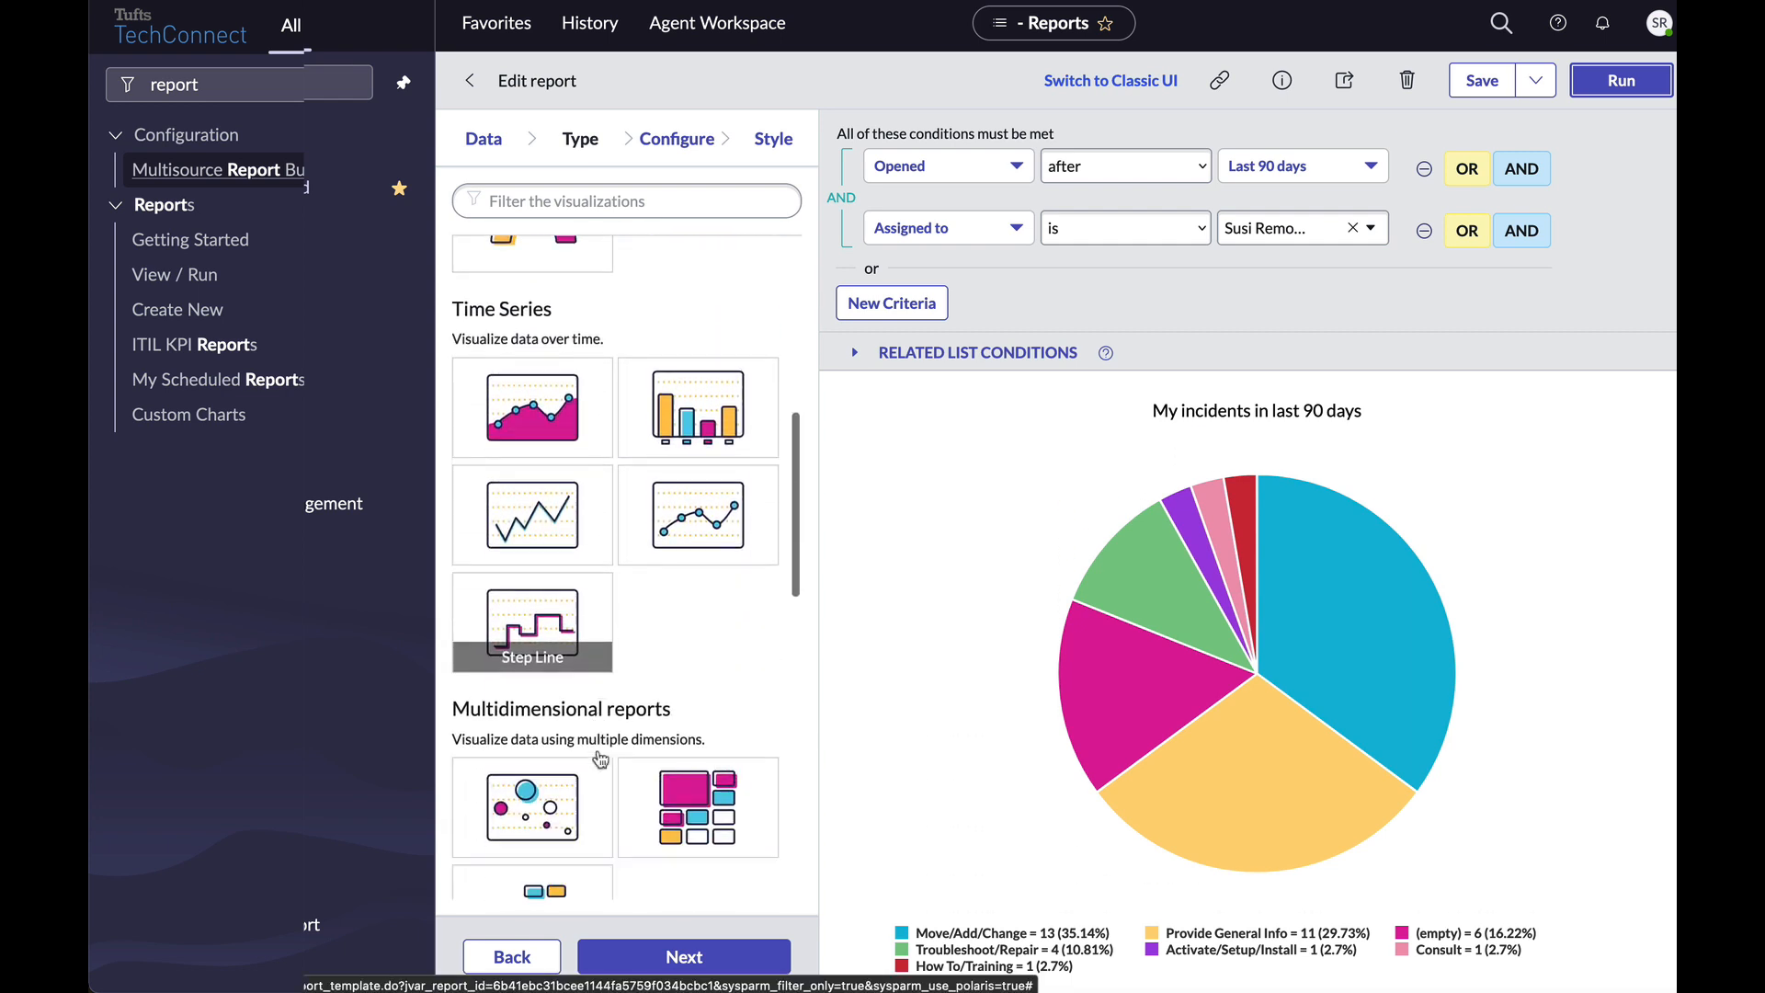
click(521, 616)
click(1619, 81)
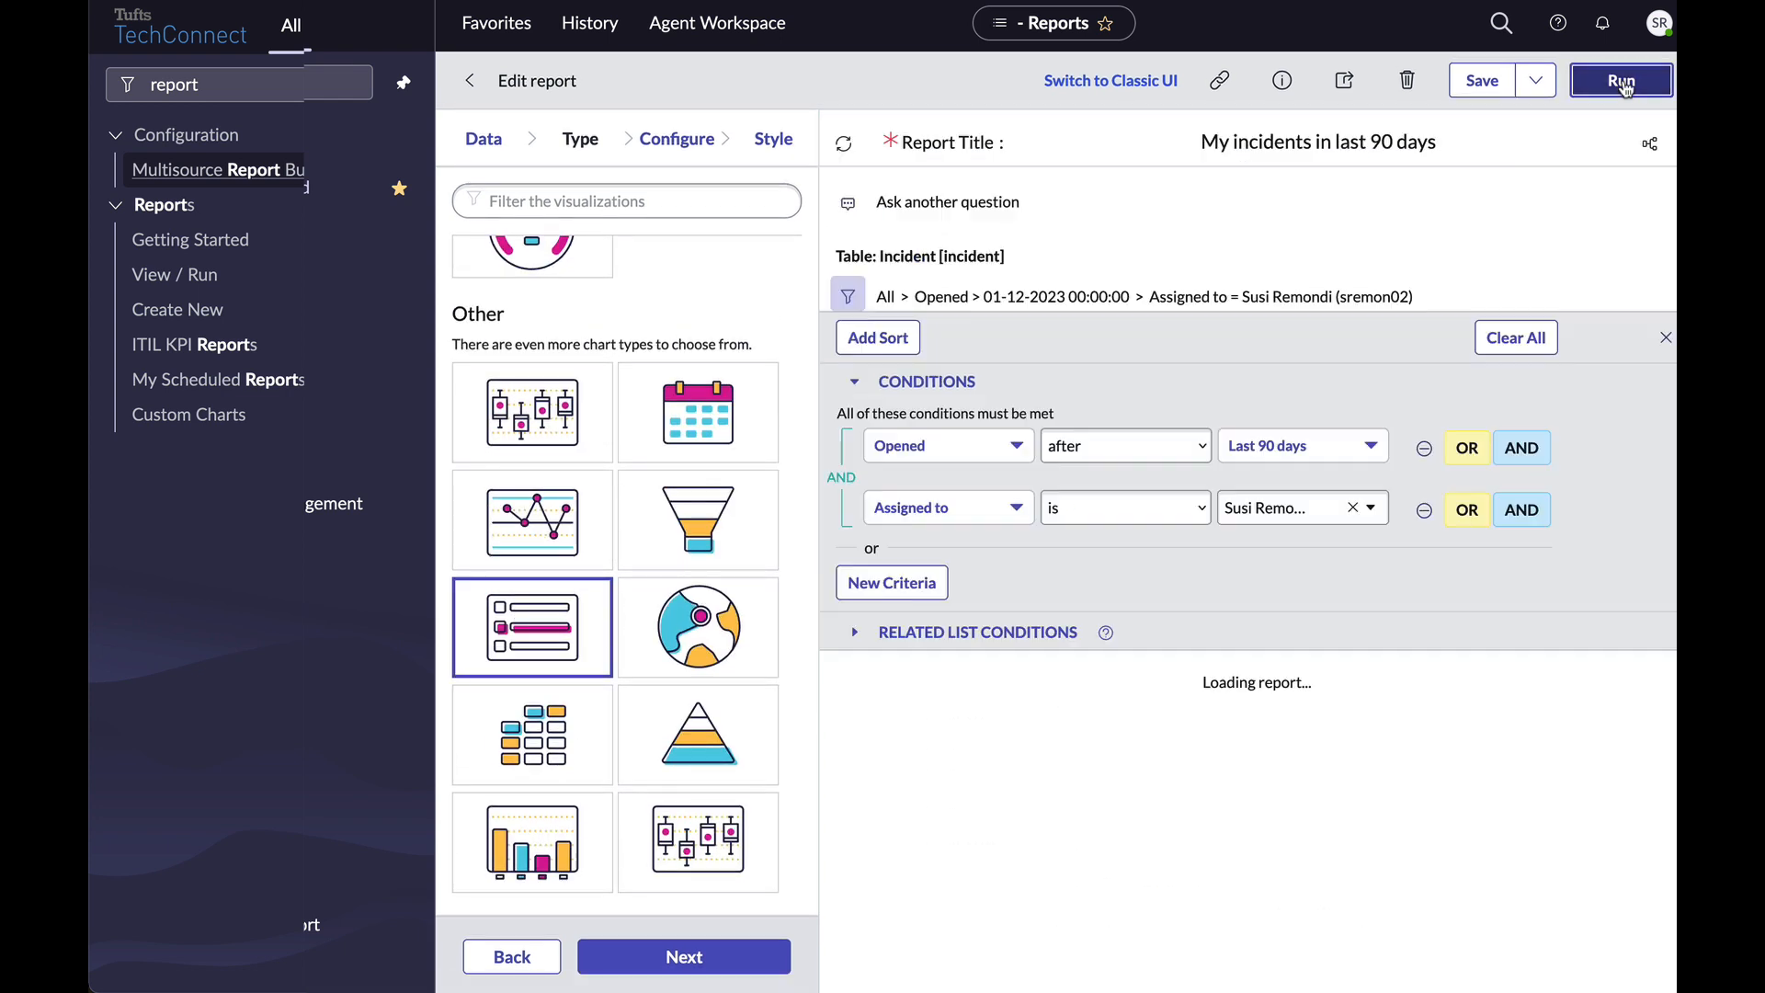
click(738, 959)
click(738, 958)
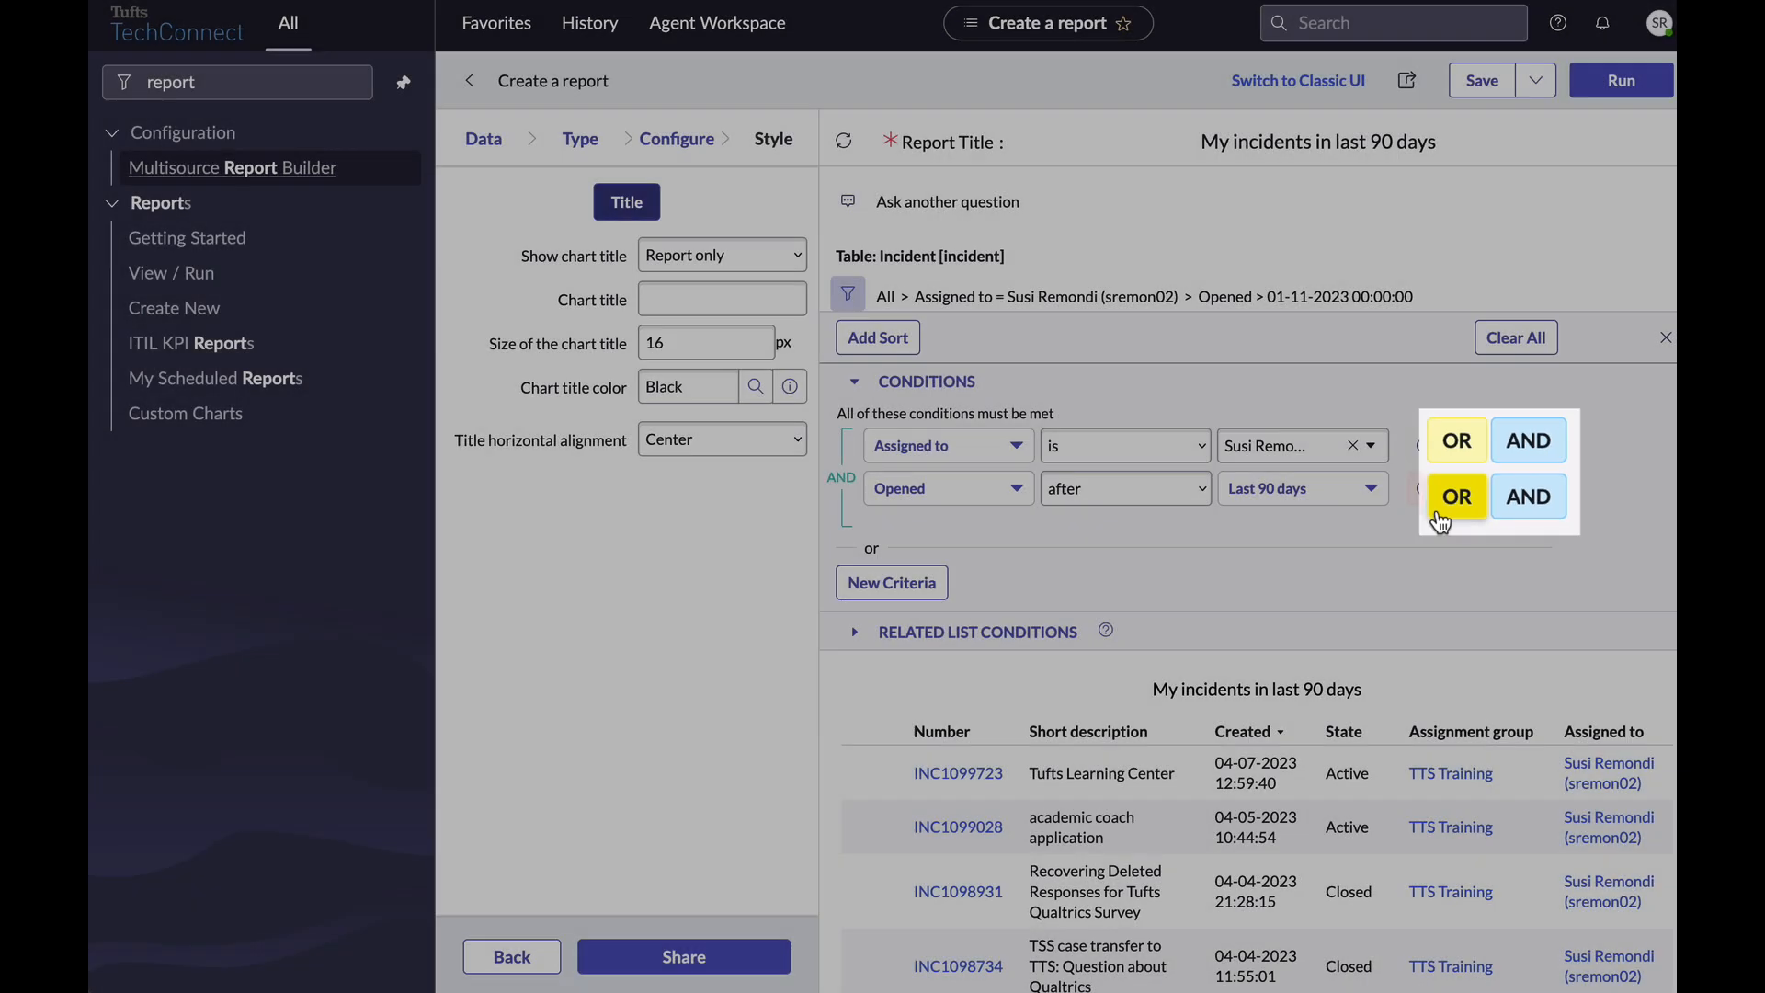
Add an OR condition 'Assigned to is' a second user and rerun the report.
click(1440, 508)
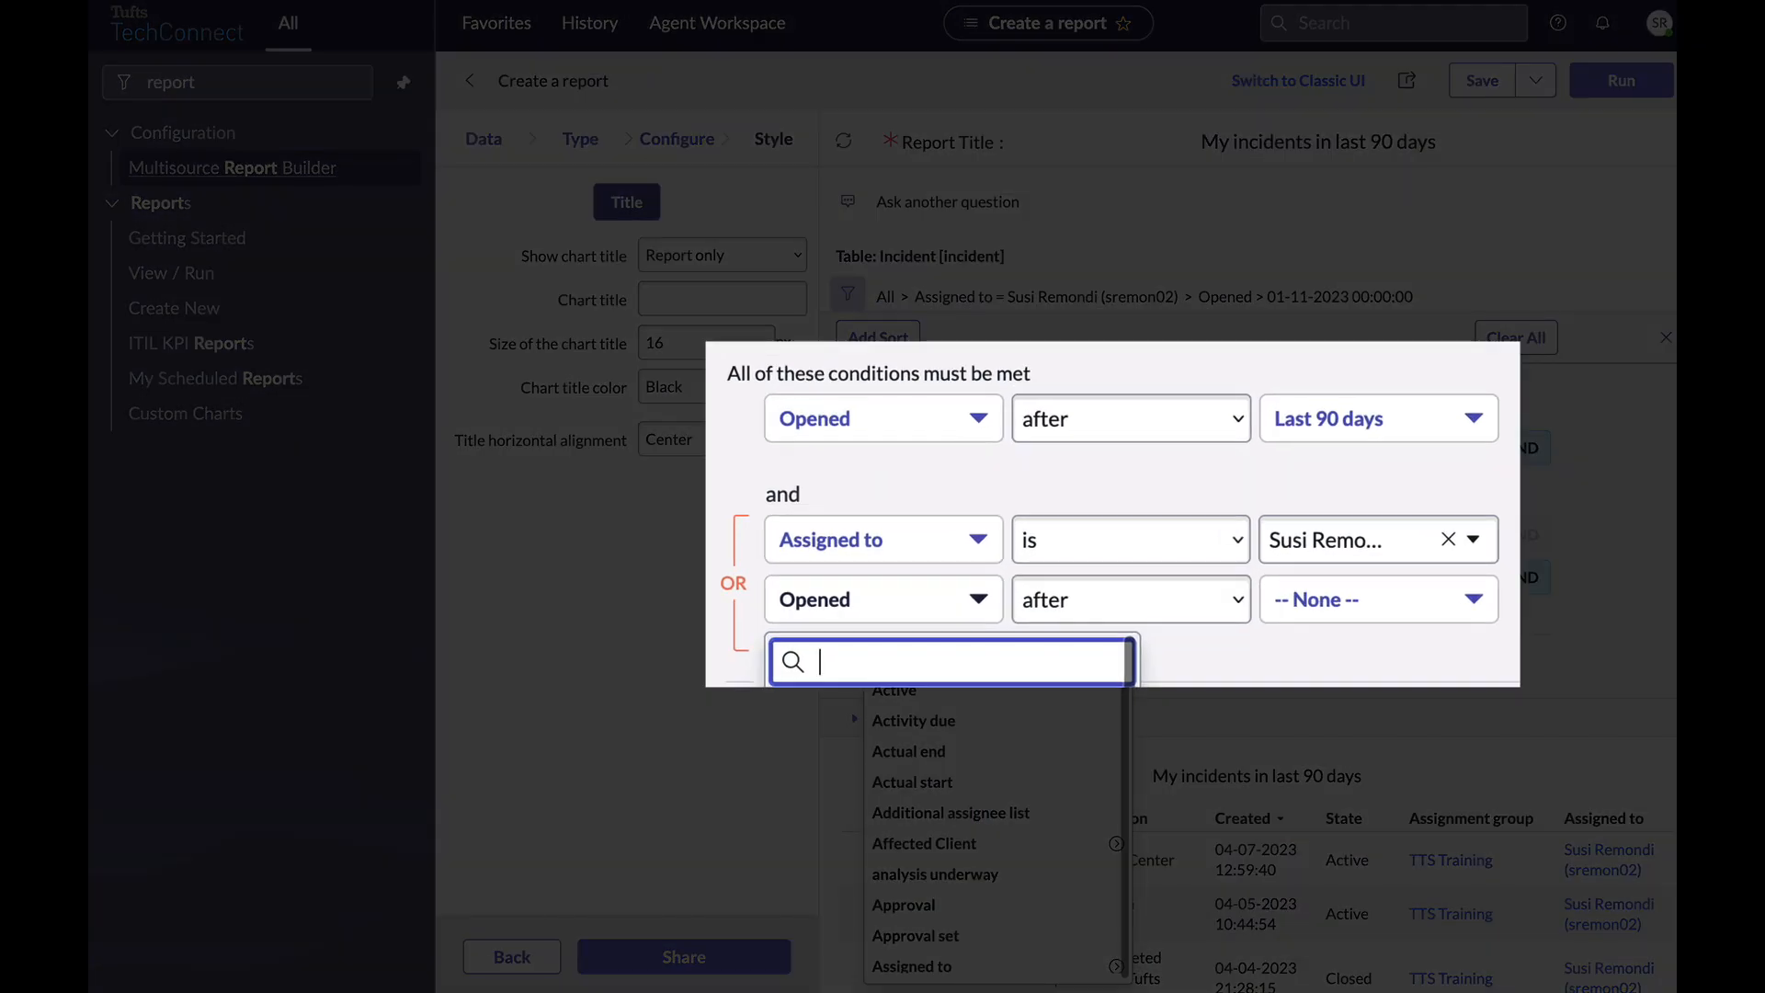
text(assi)
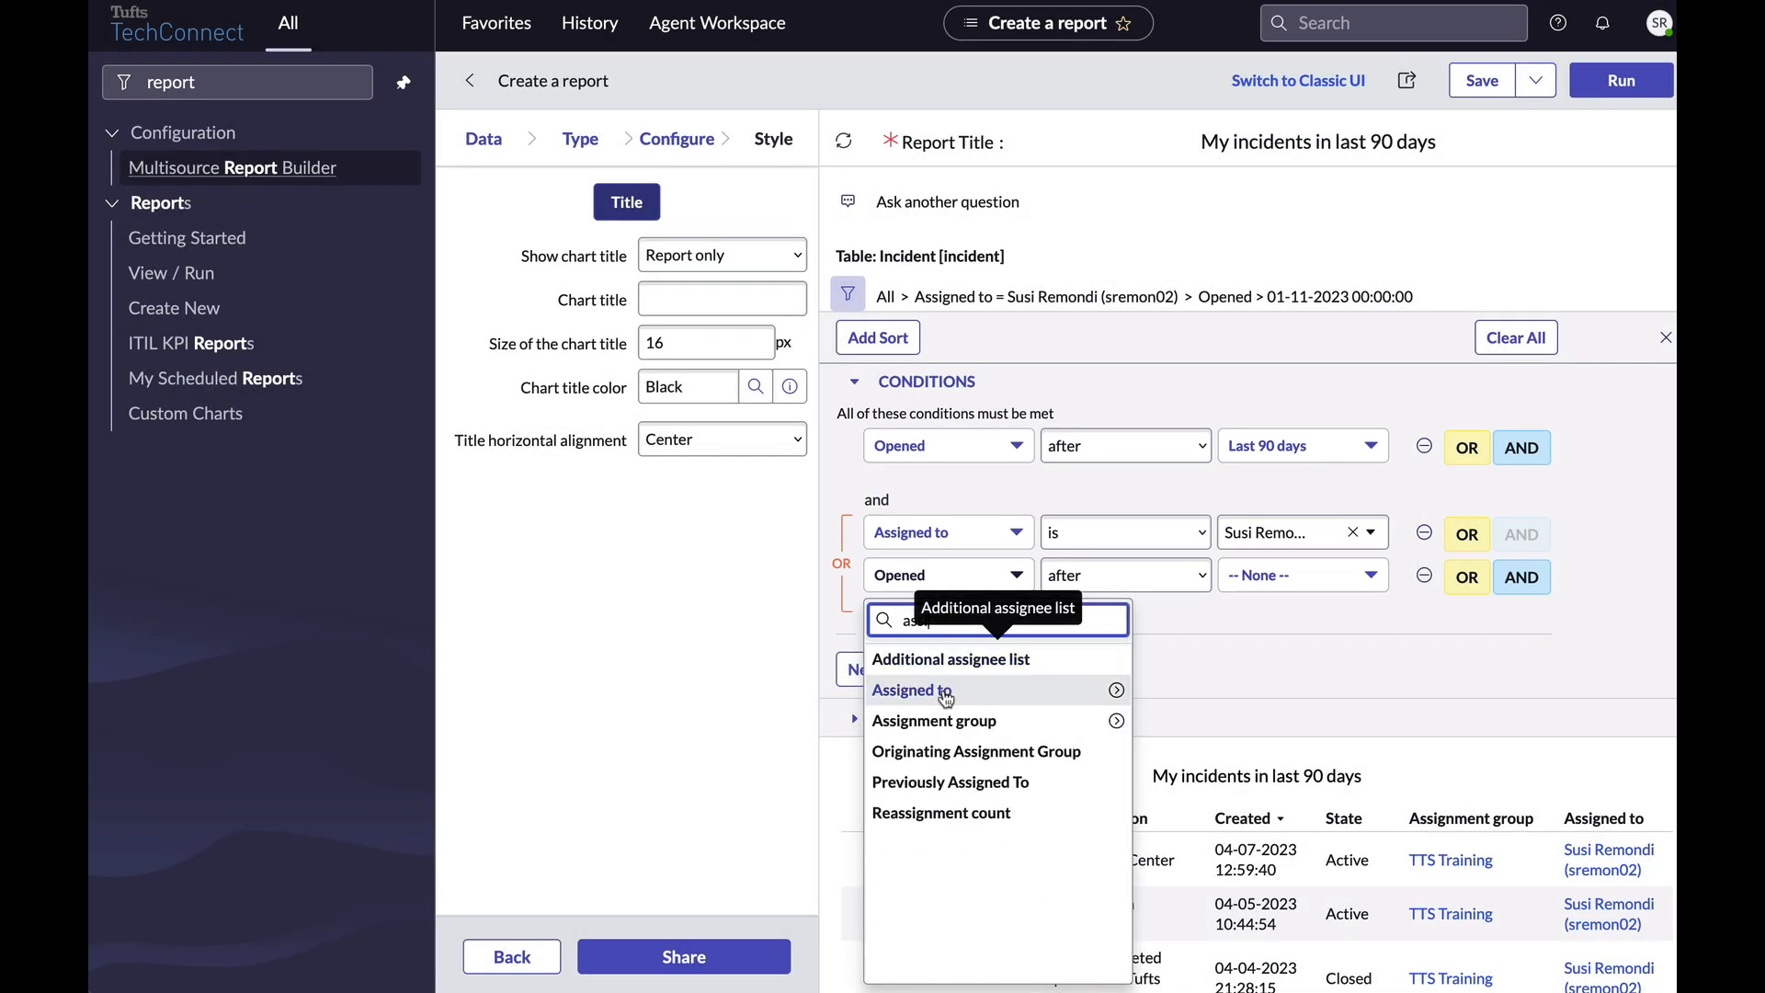
click(945, 692)
click(1296, 574)
text(brian)
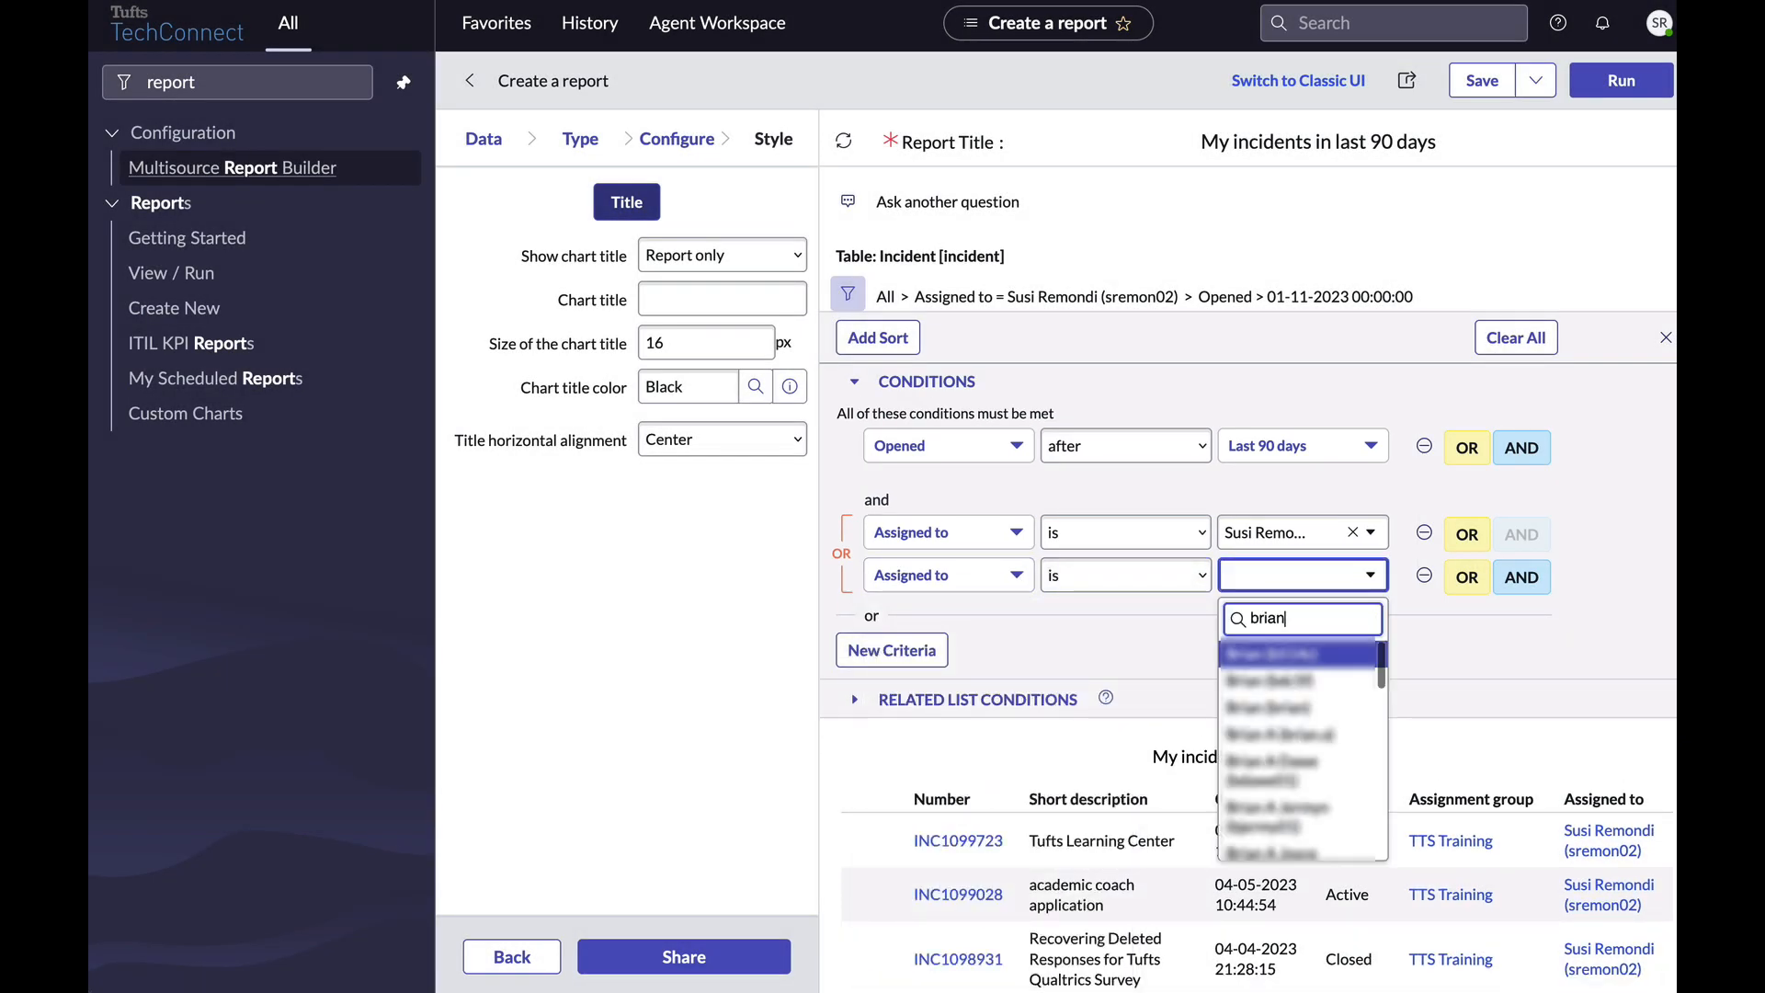
text( cos)
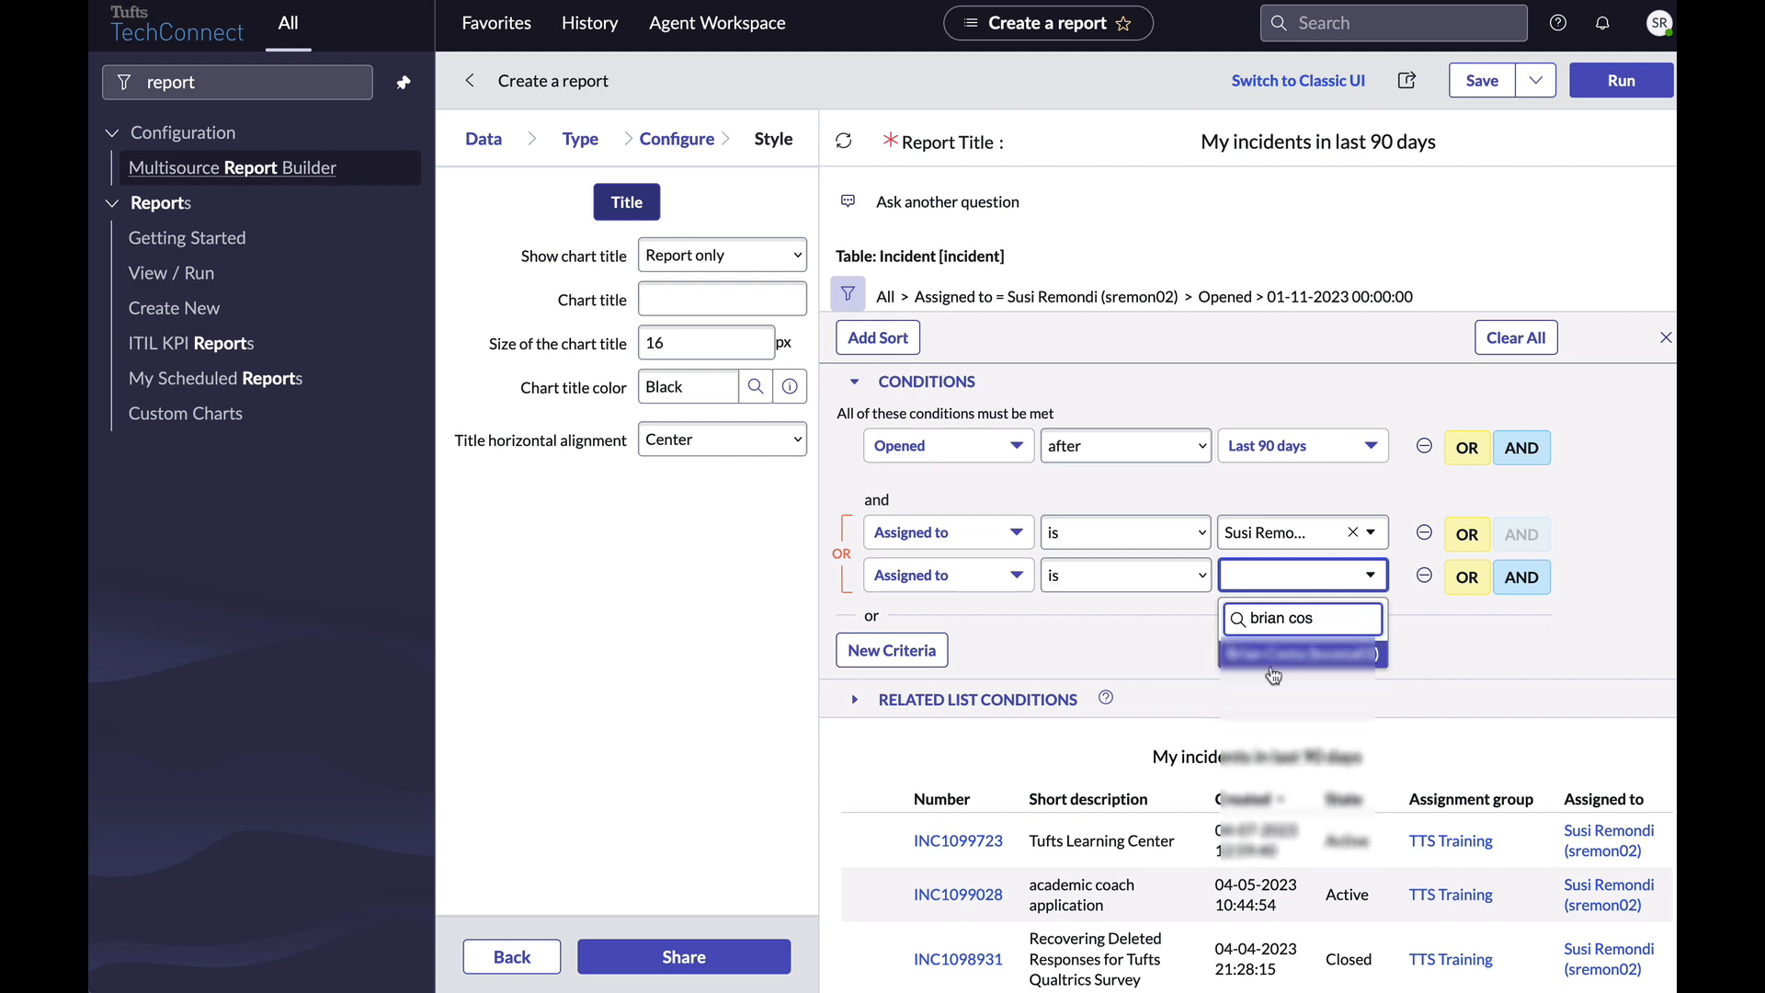
click(1272, 658)
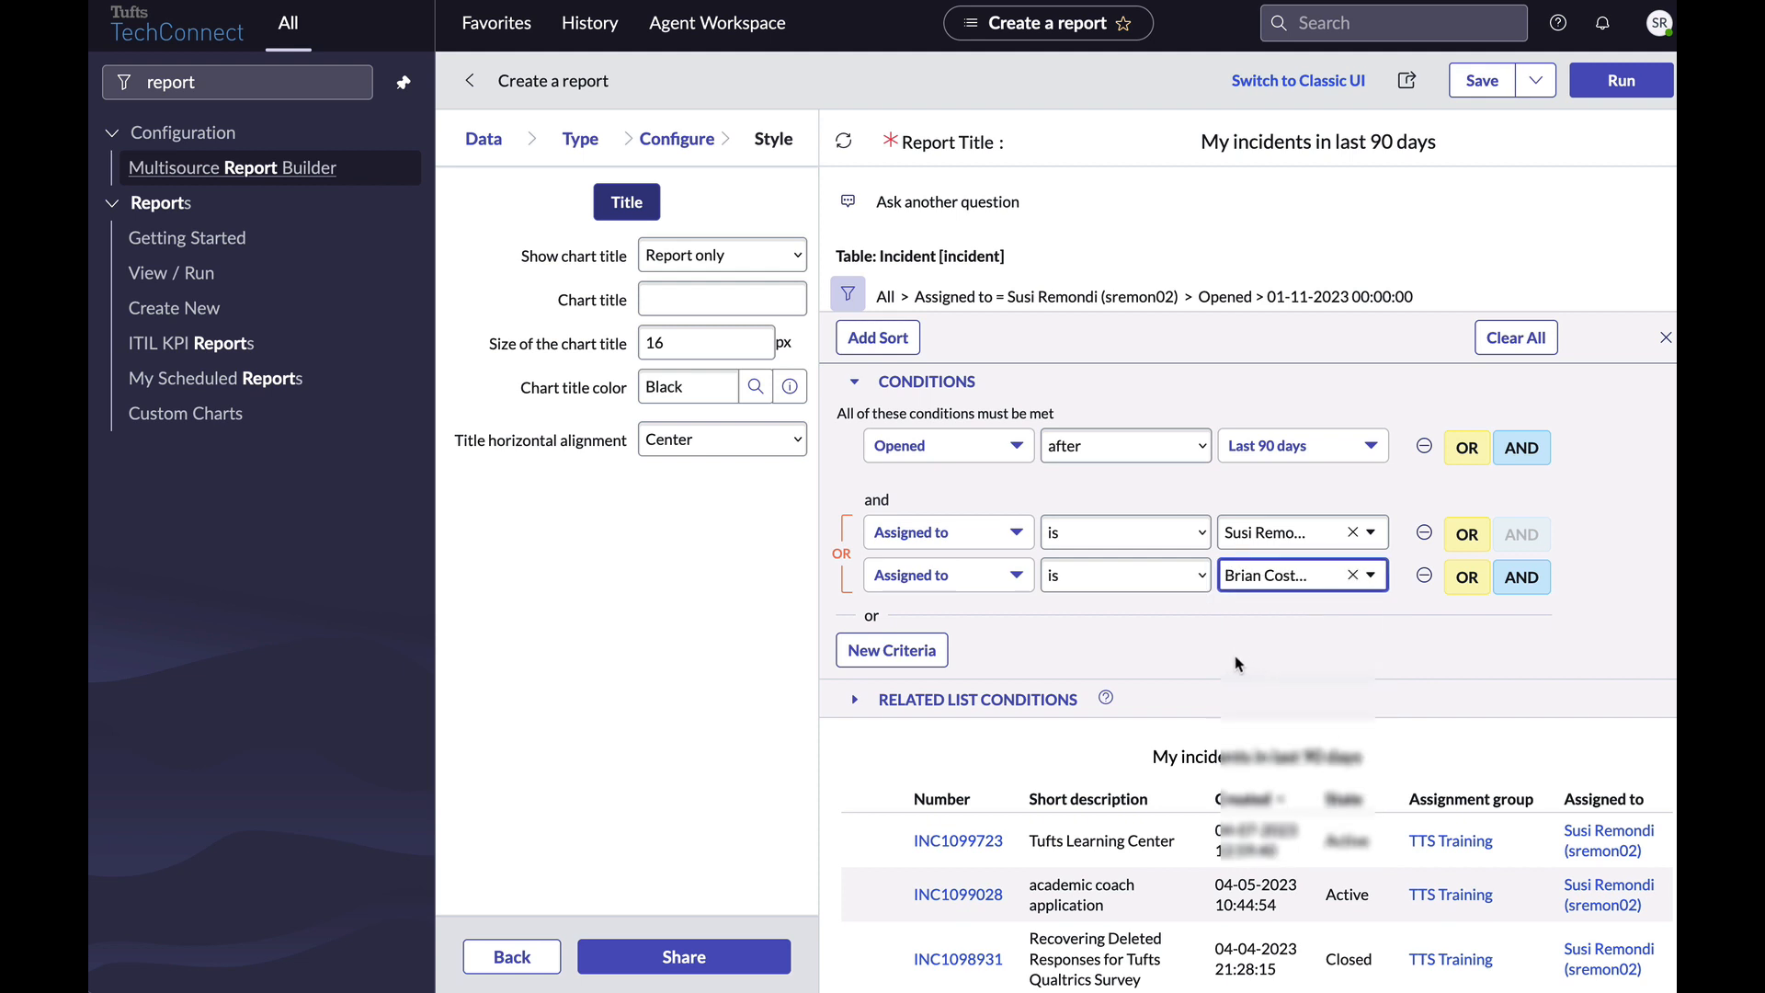
click(1580, 101)
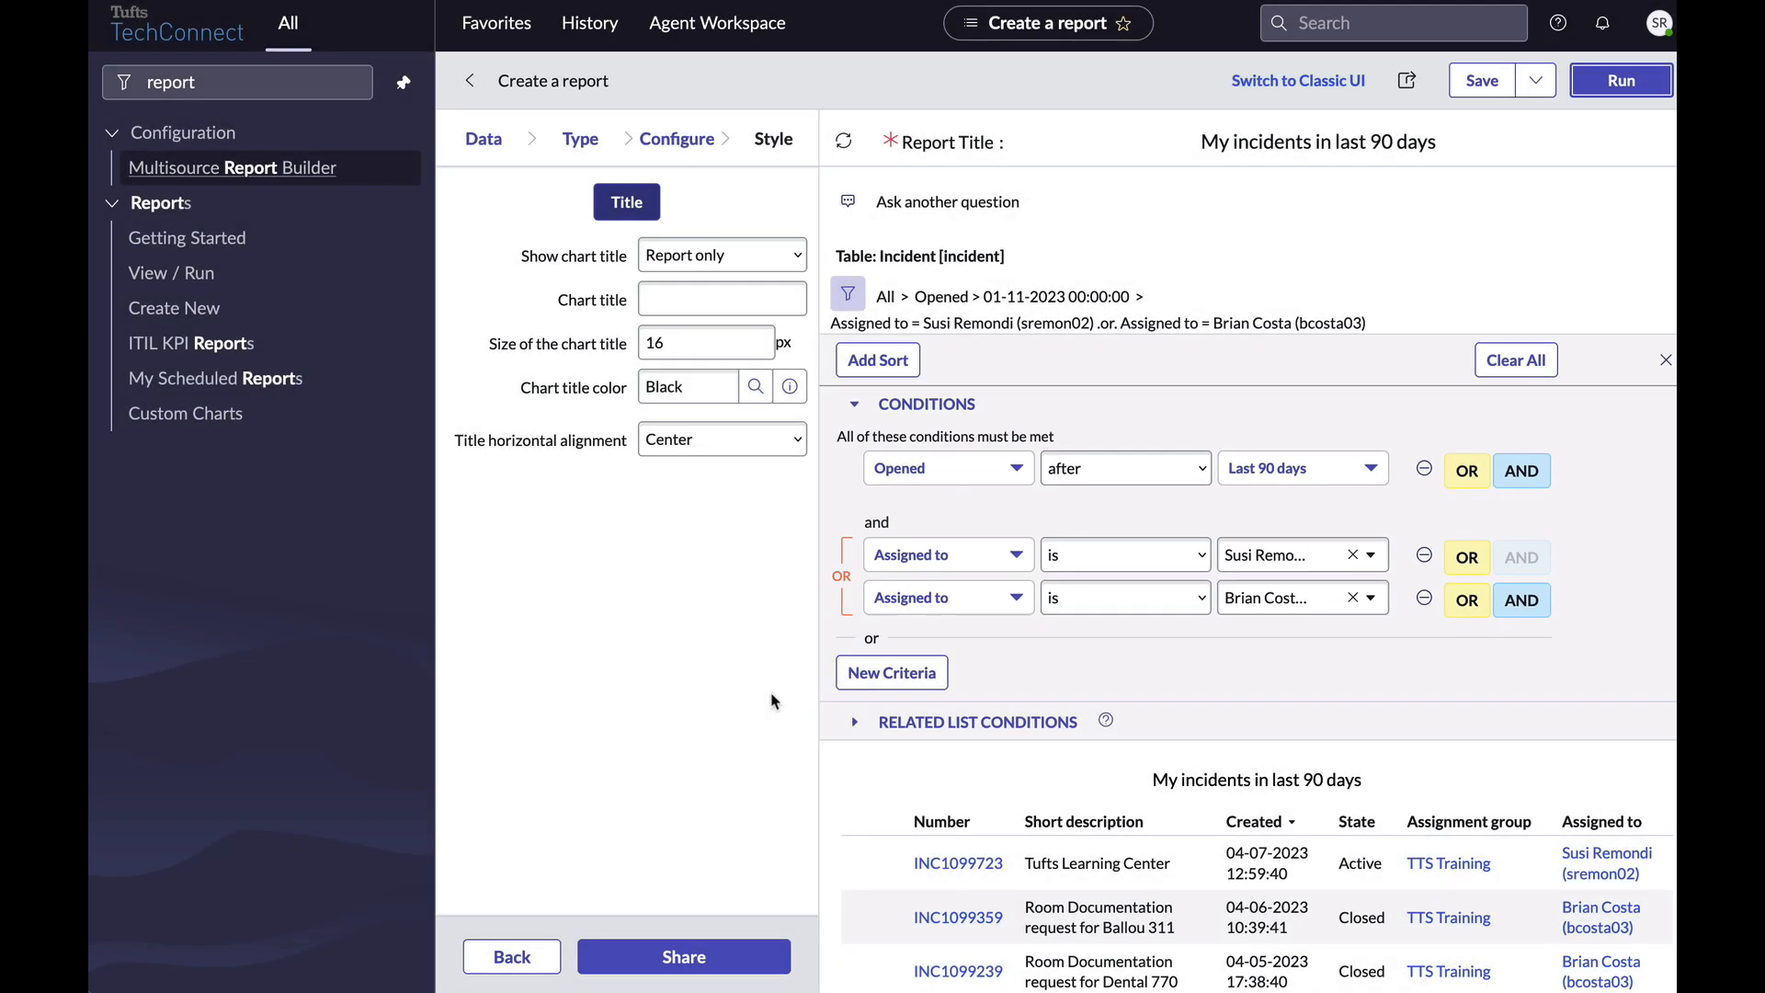
scroll(1253, 868, down, 5)
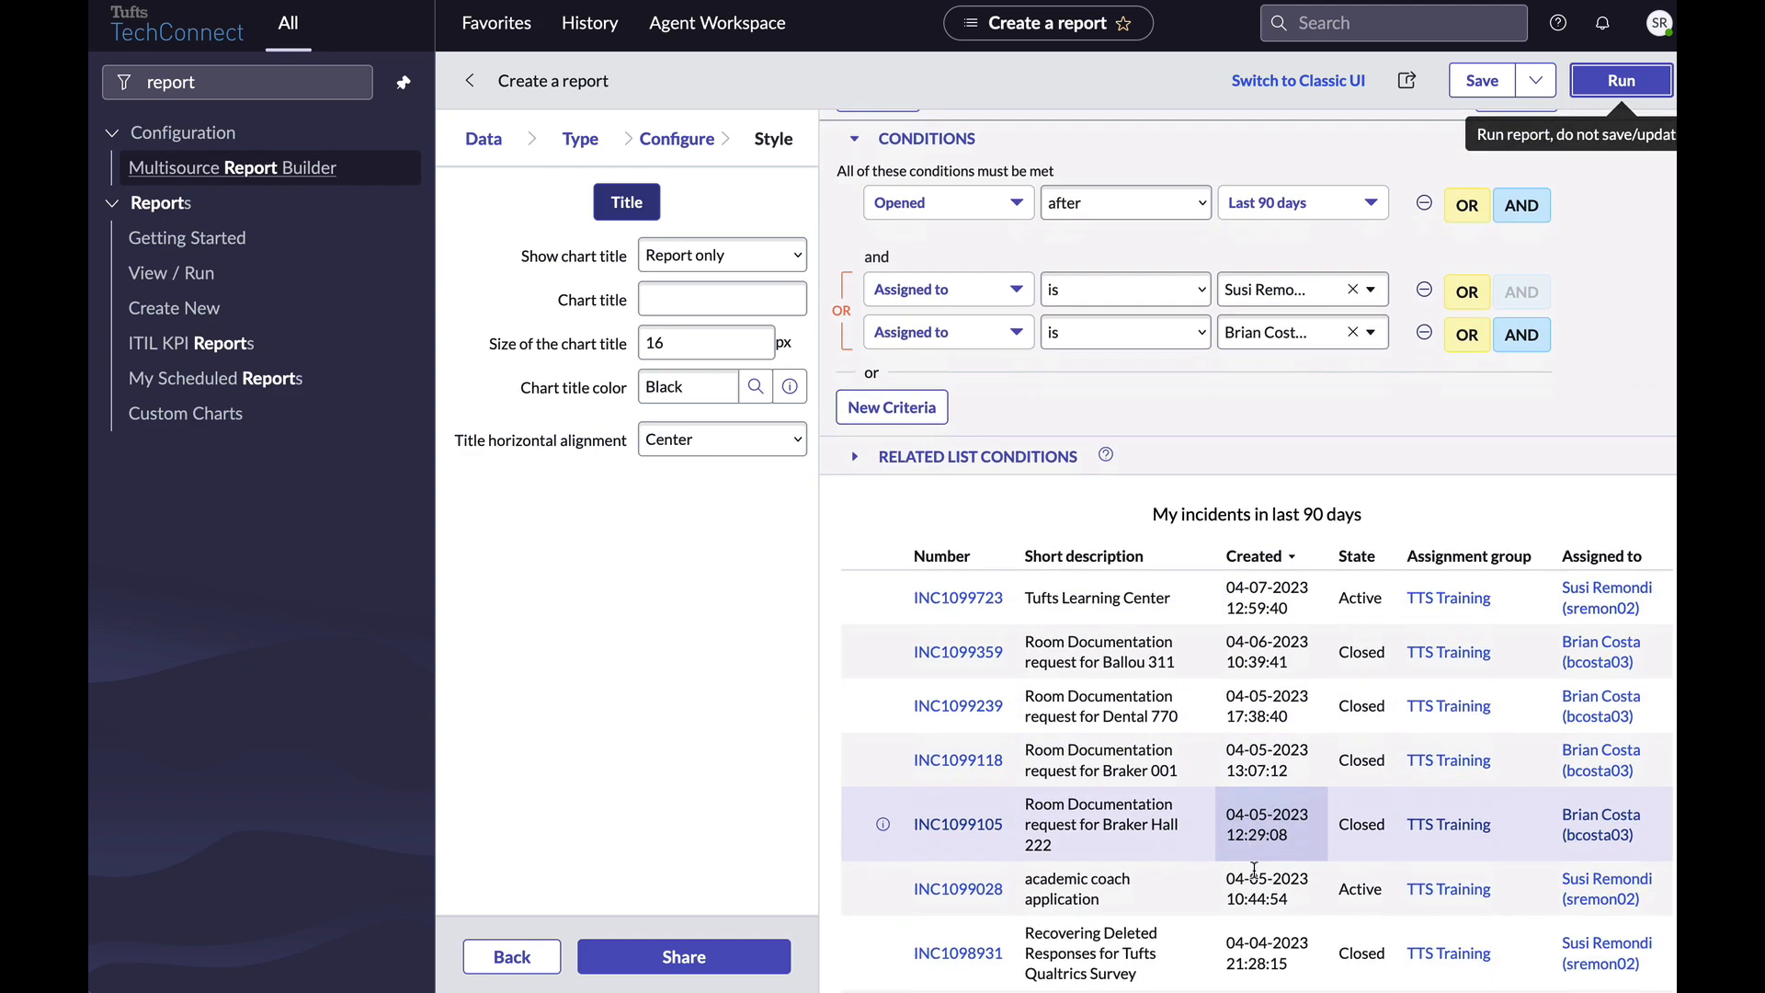
scroll(1253, 869, down, 2)
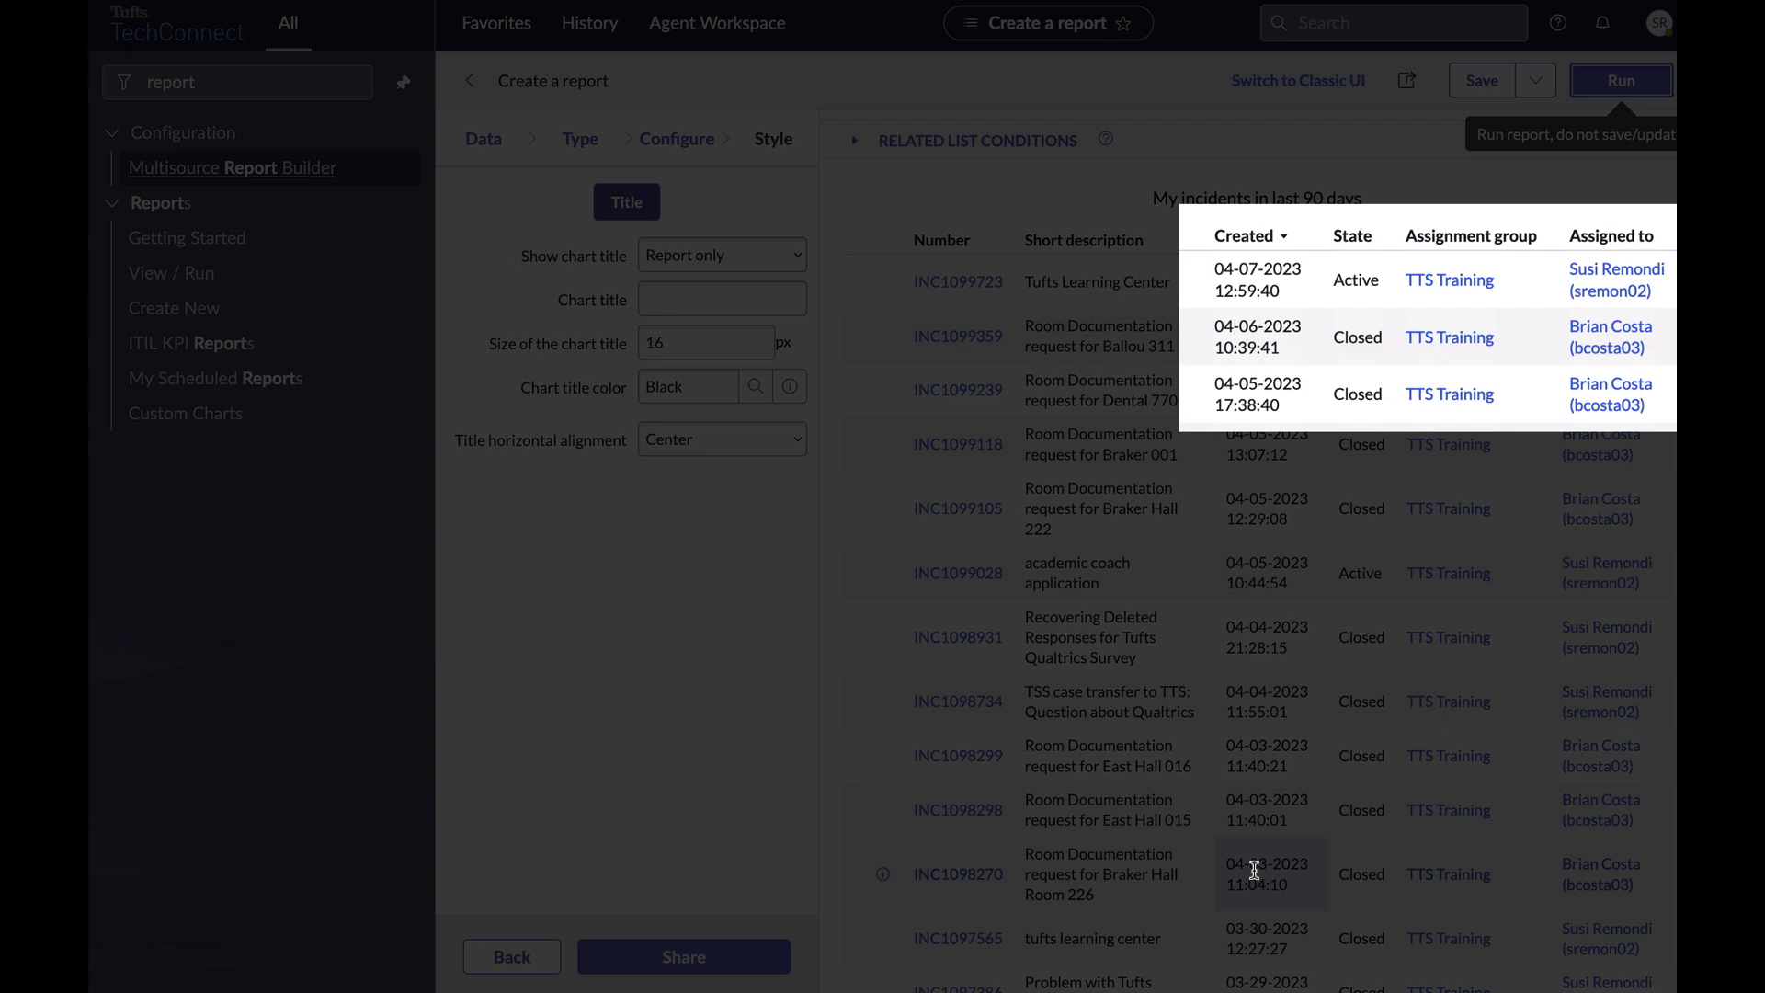
scroll(1254, 868, up, 7)
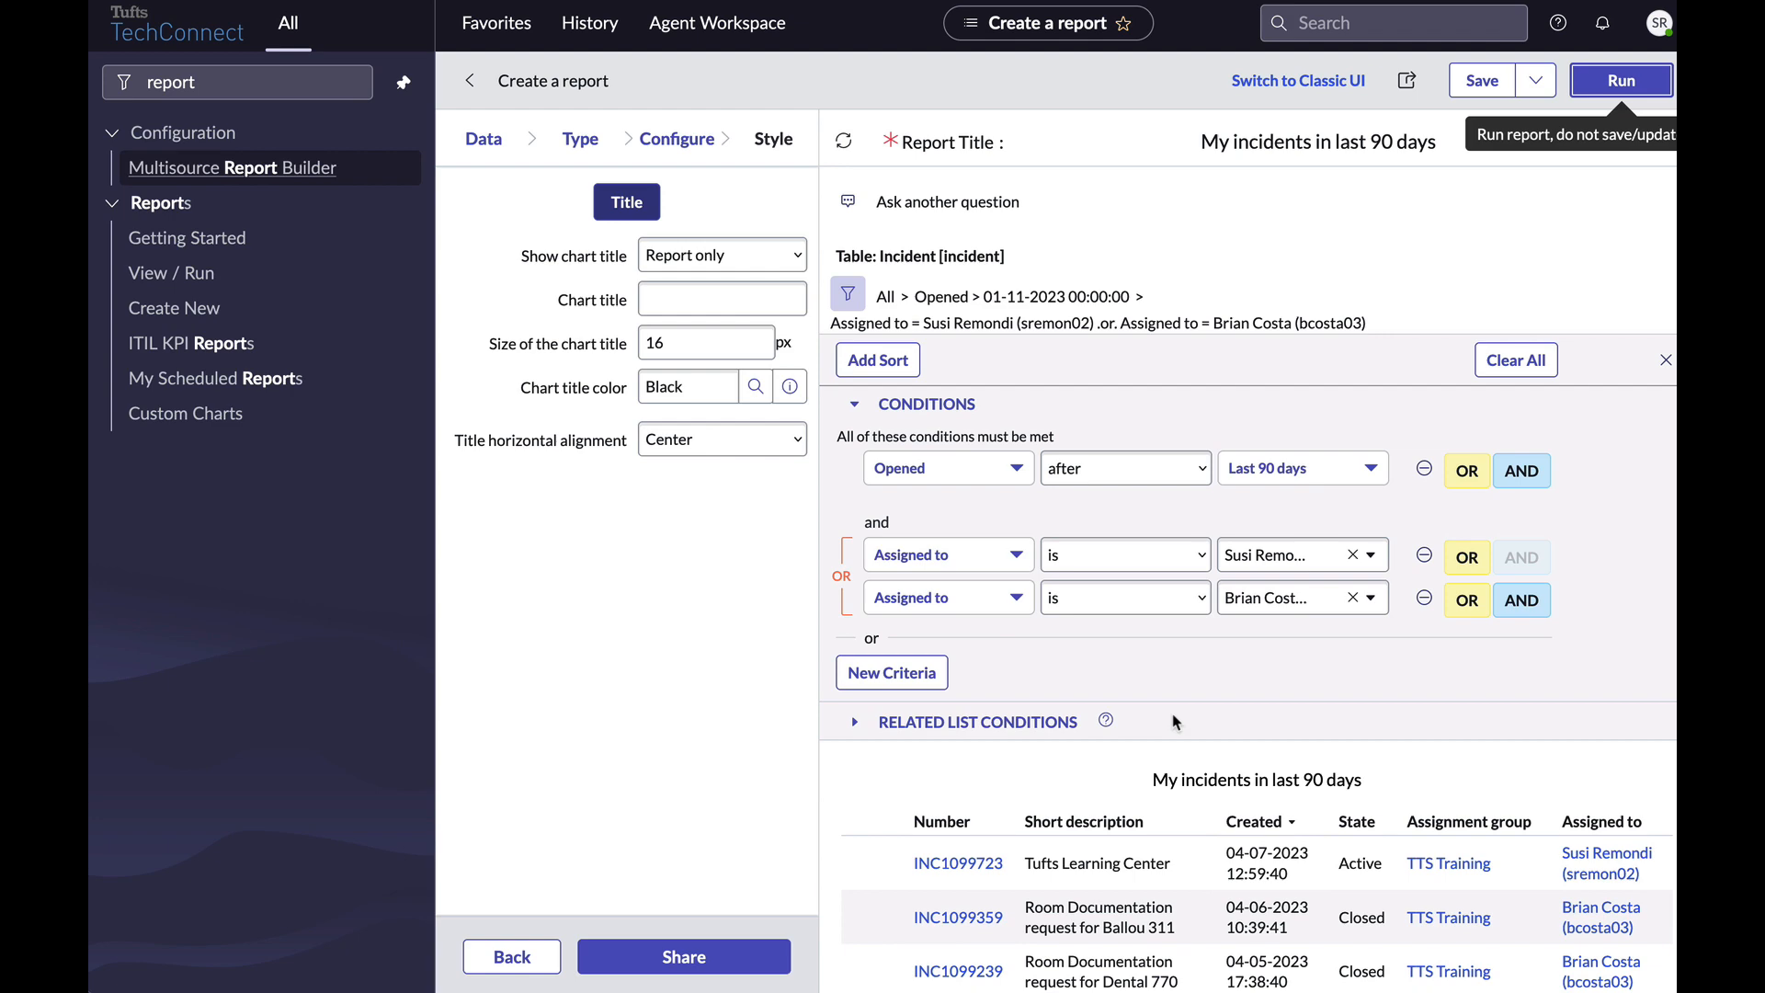
Remove the OR assignee row and start a new criteria set with Assigned to the second user.
click(1424, 610)
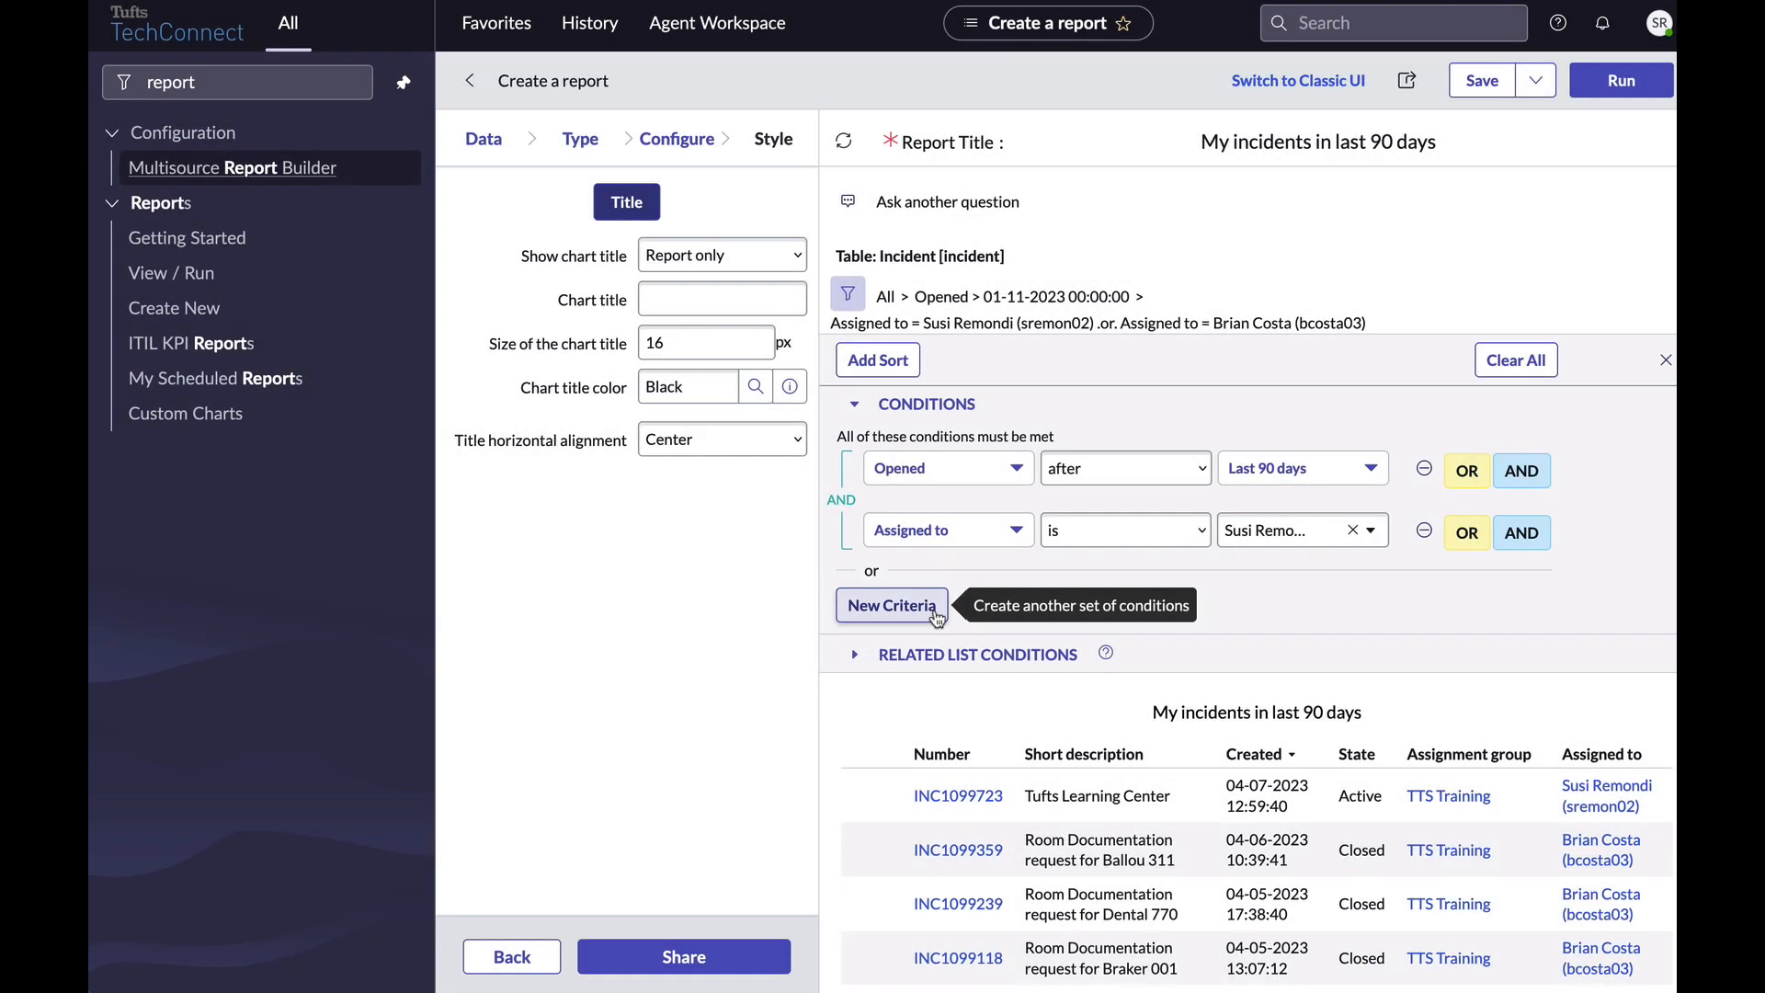
click(936, 614)
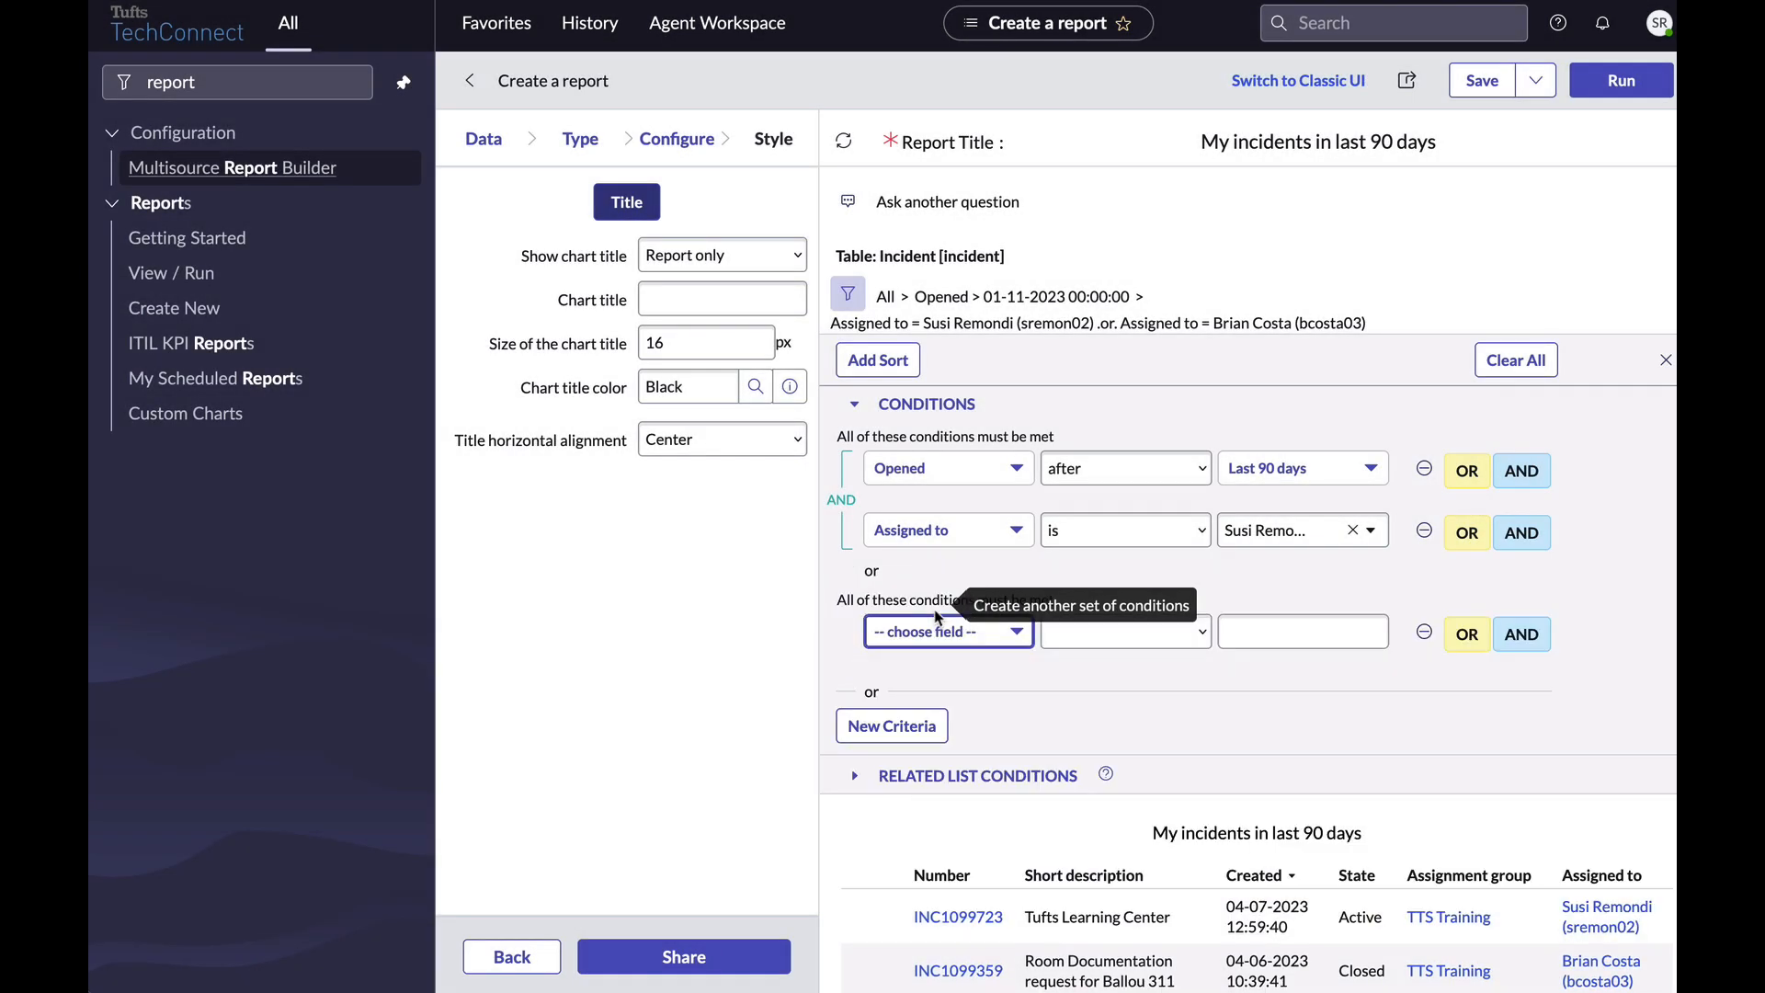
click(935, 631)
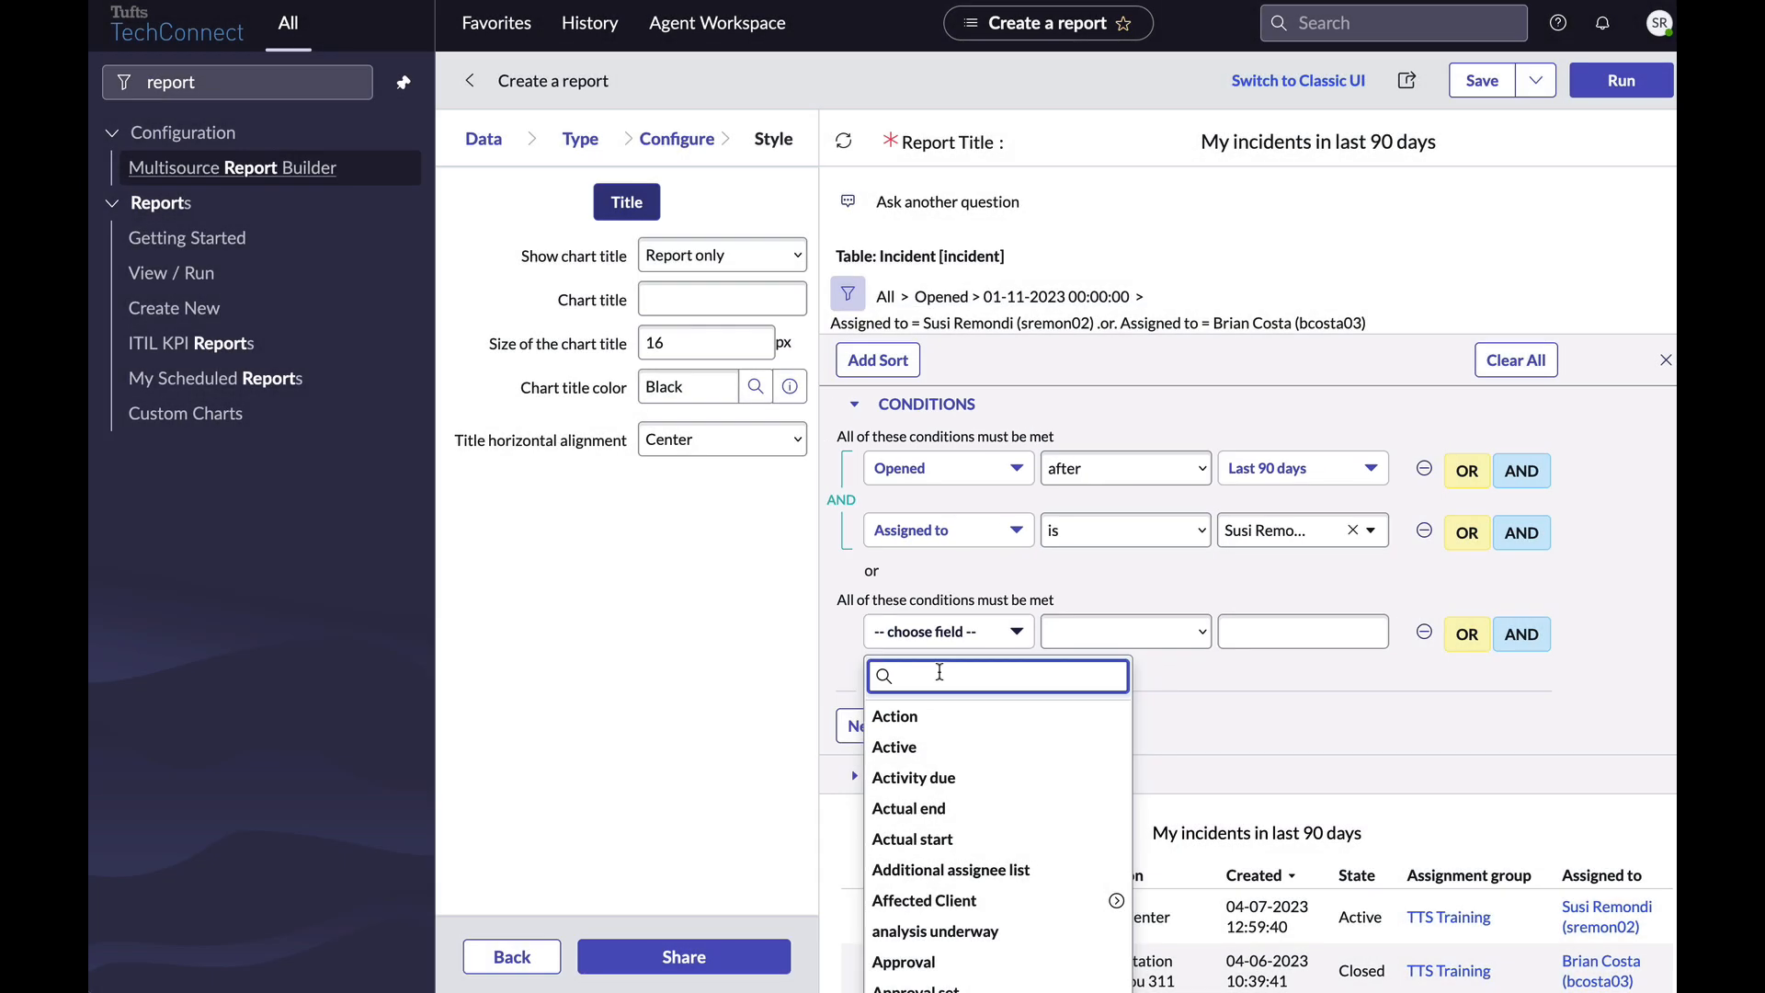
text(assi)
click(908, 741)
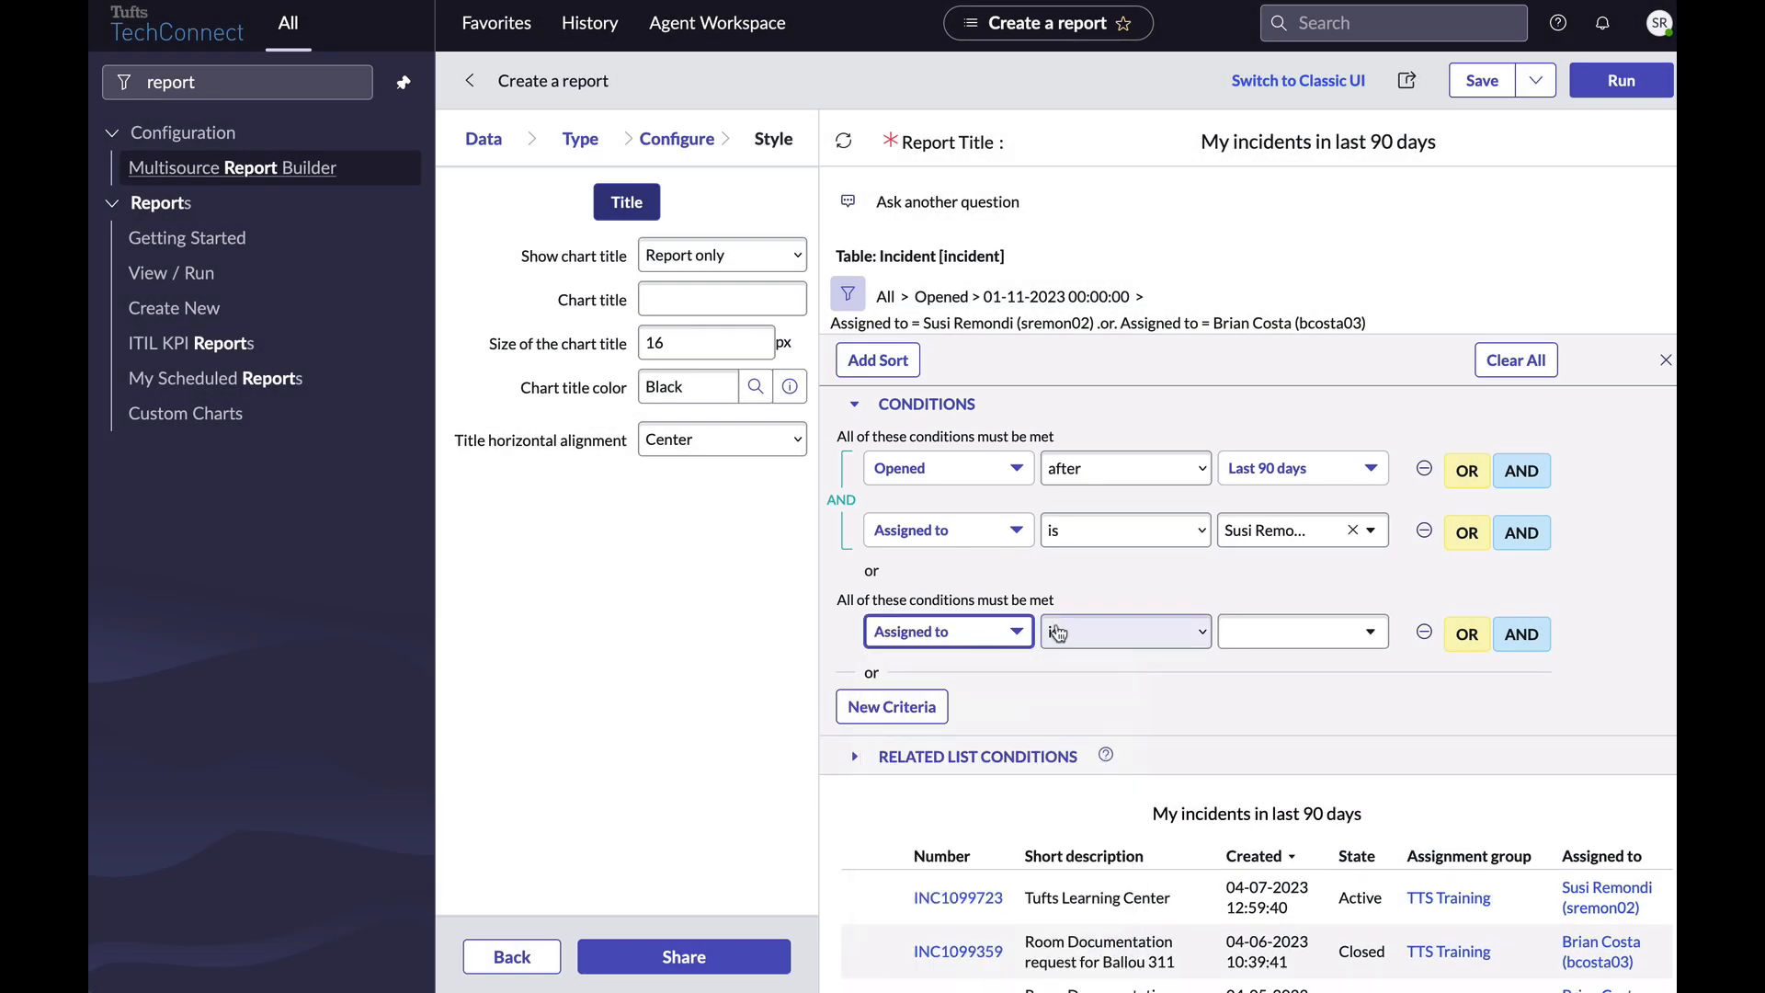
click(1342, 632)
text(brian)
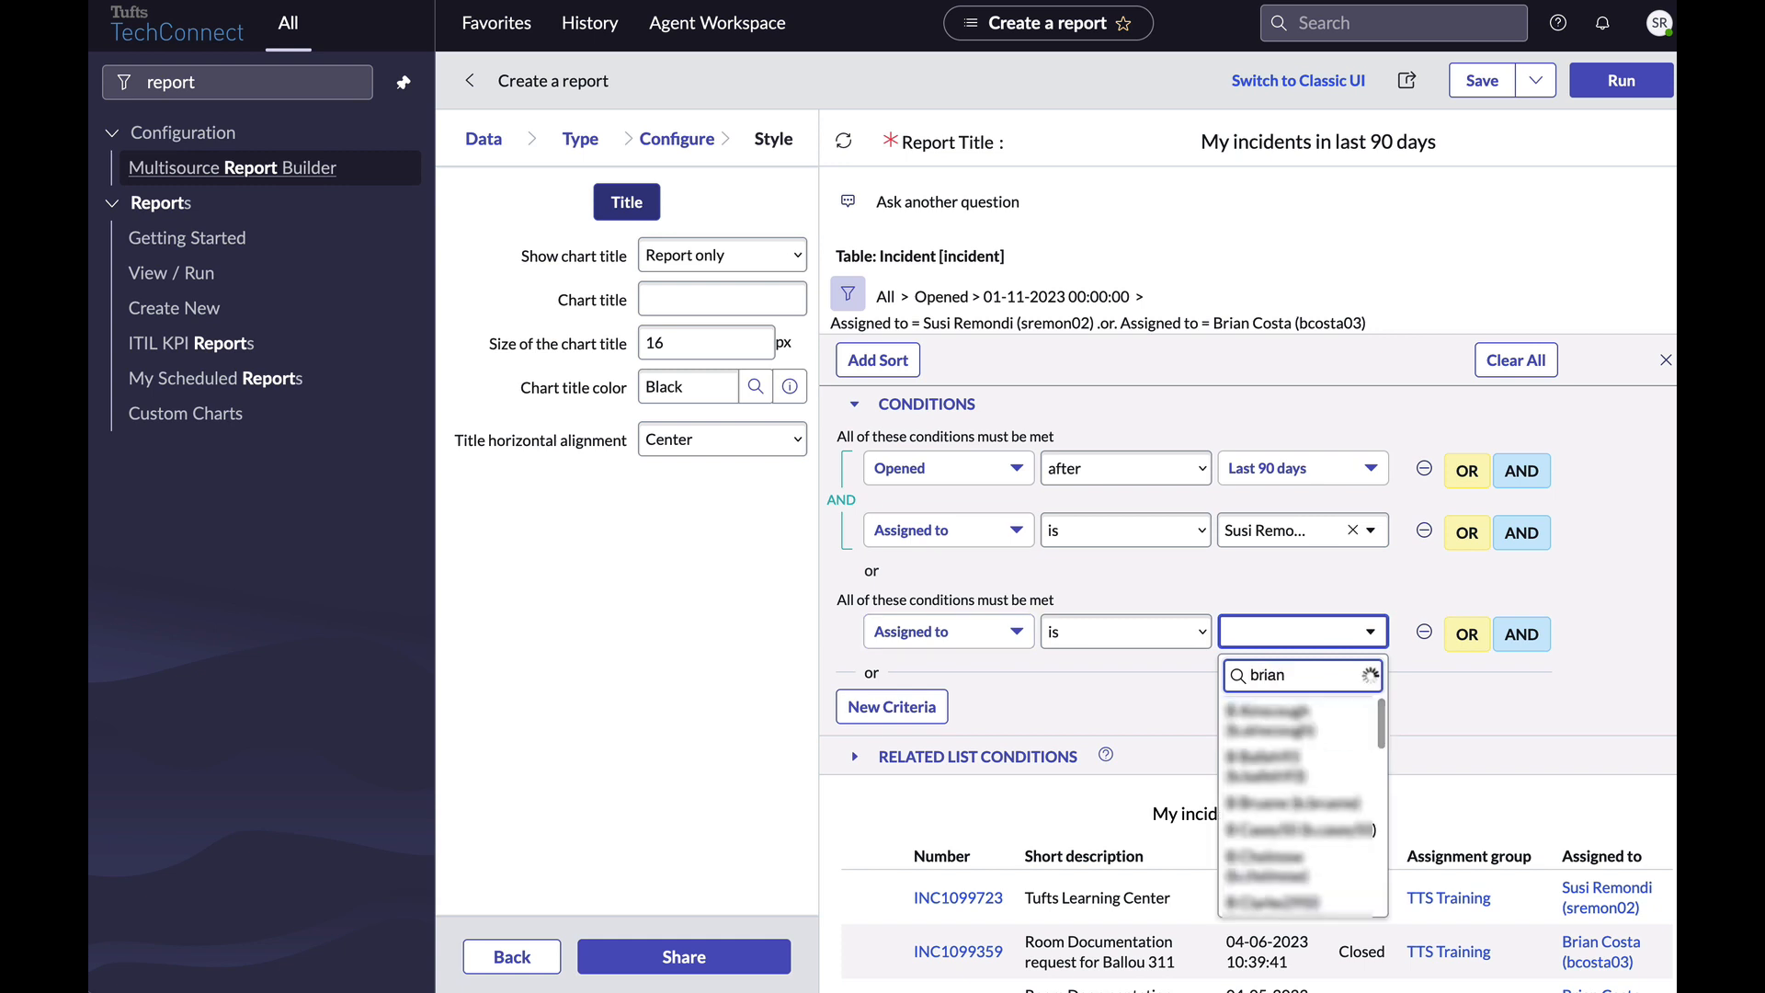
text( co)
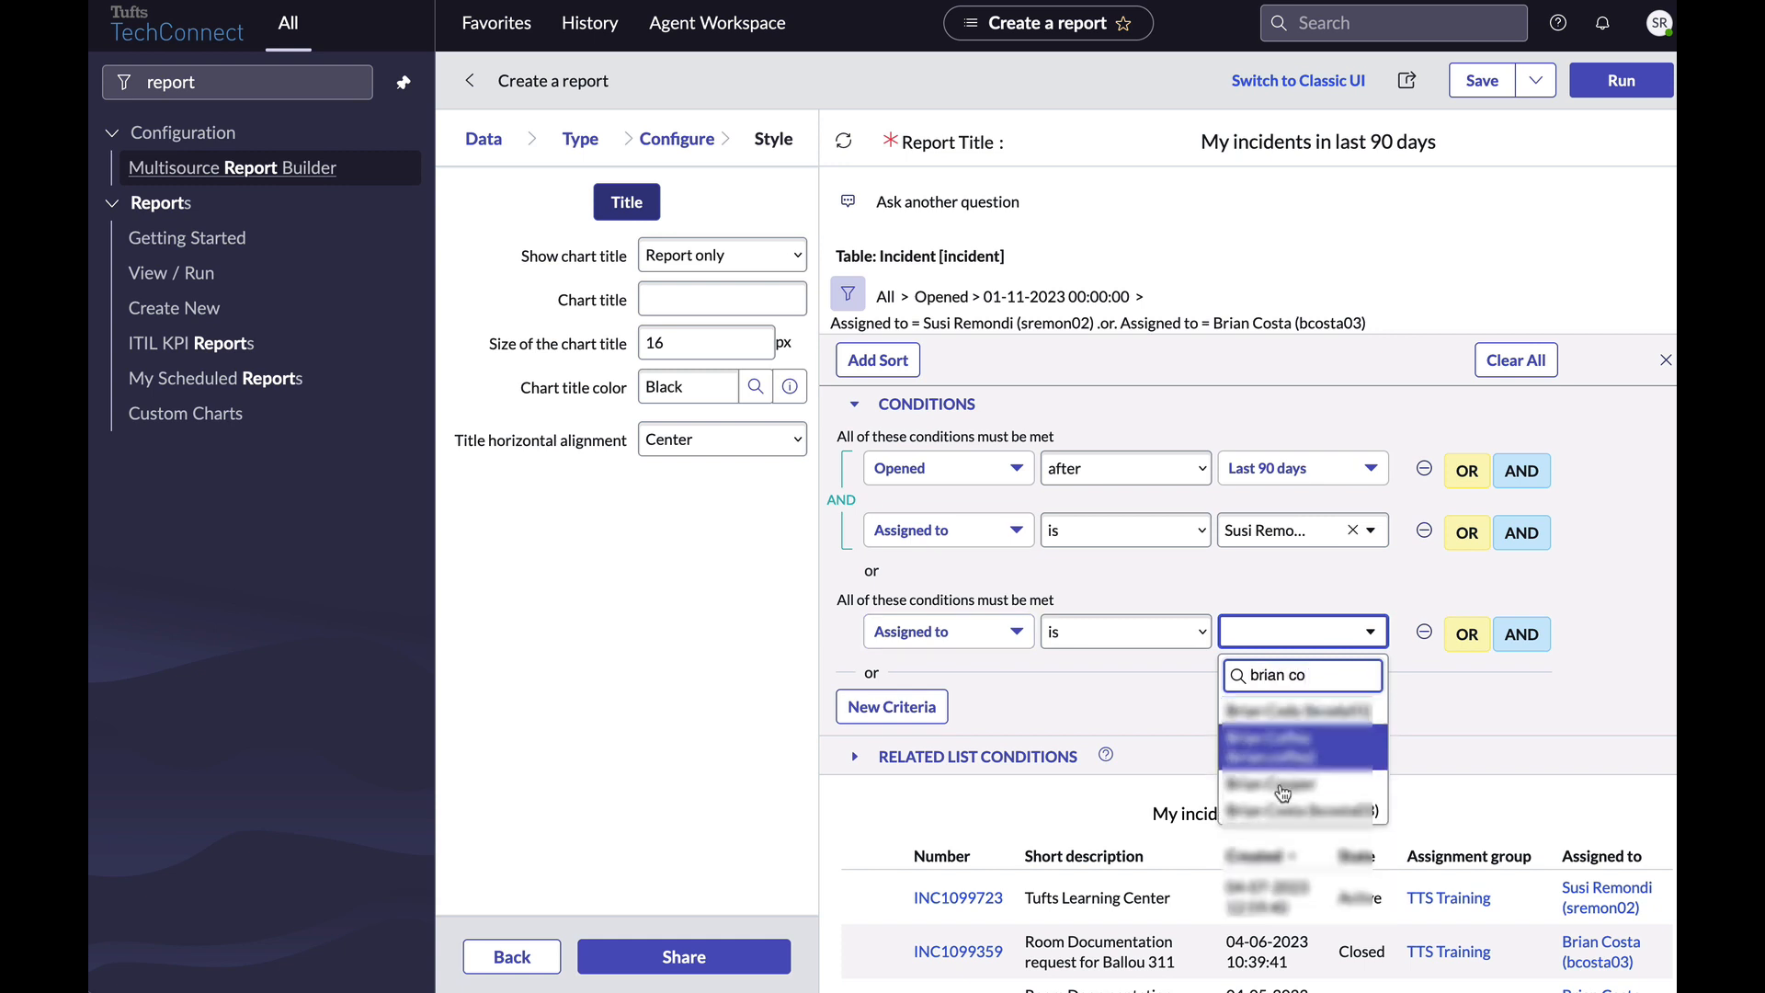
click(1259, 813)
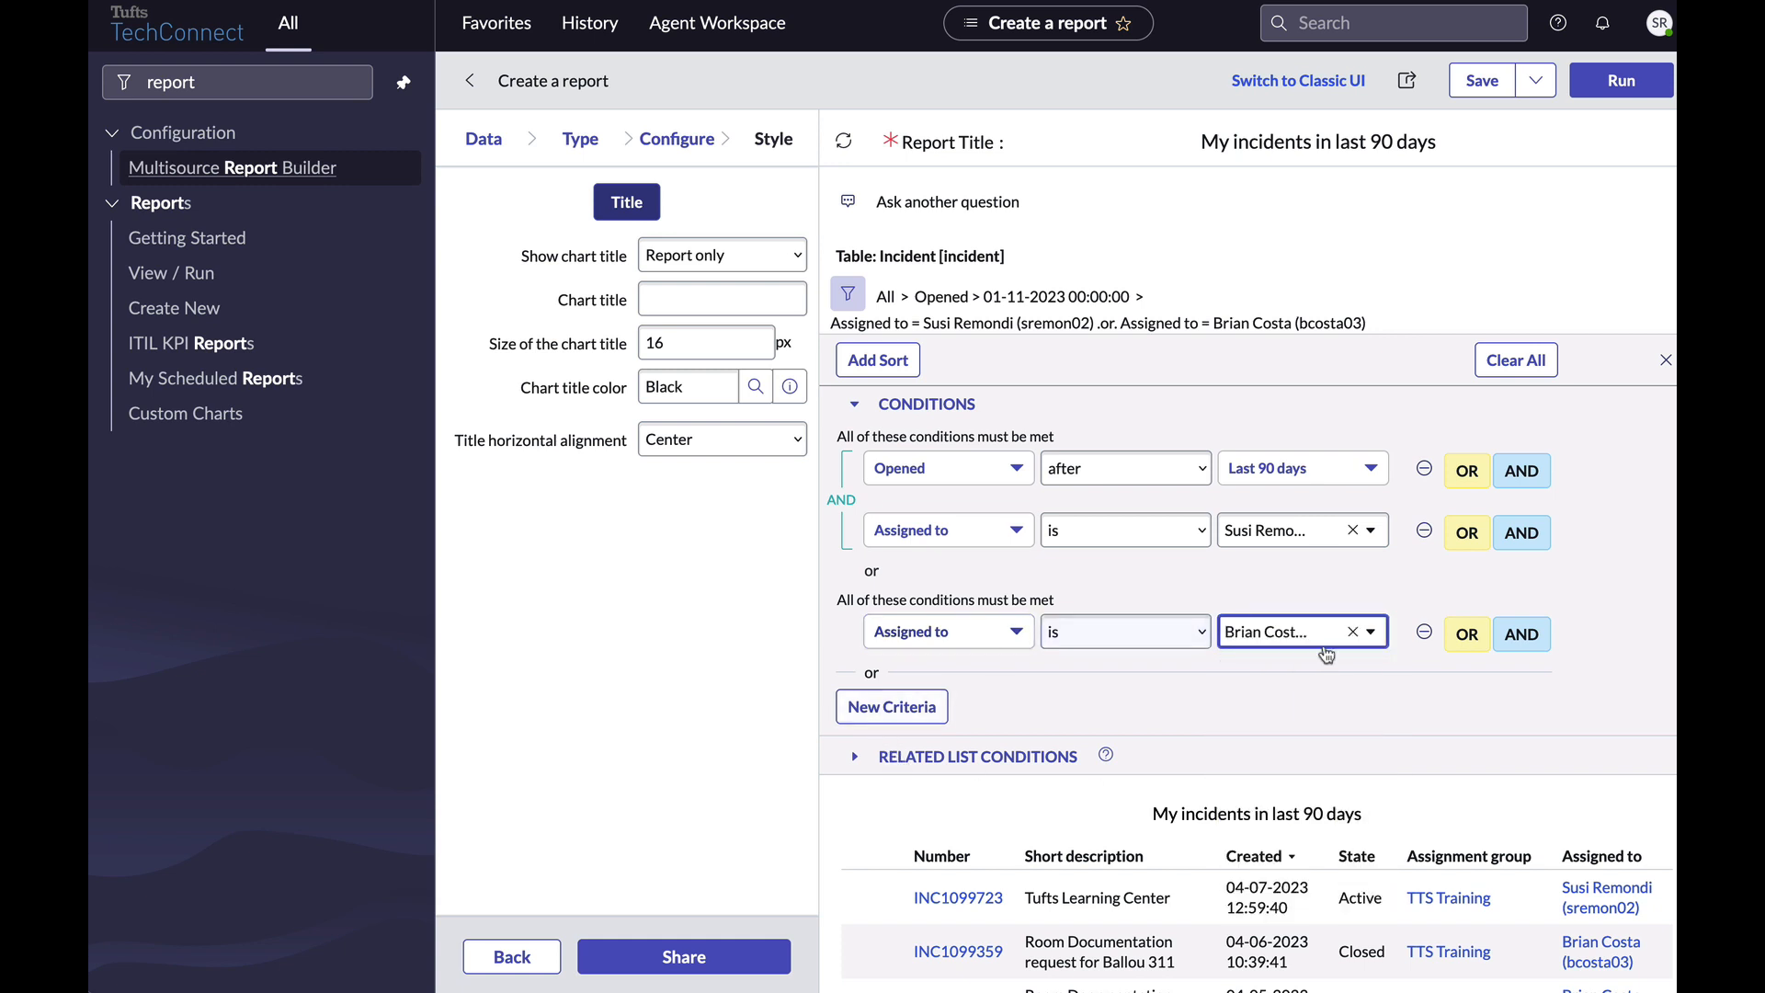
Add 'Opened after Last 30 days' to that second criteria set and rerun the report.
click(1522, 634)
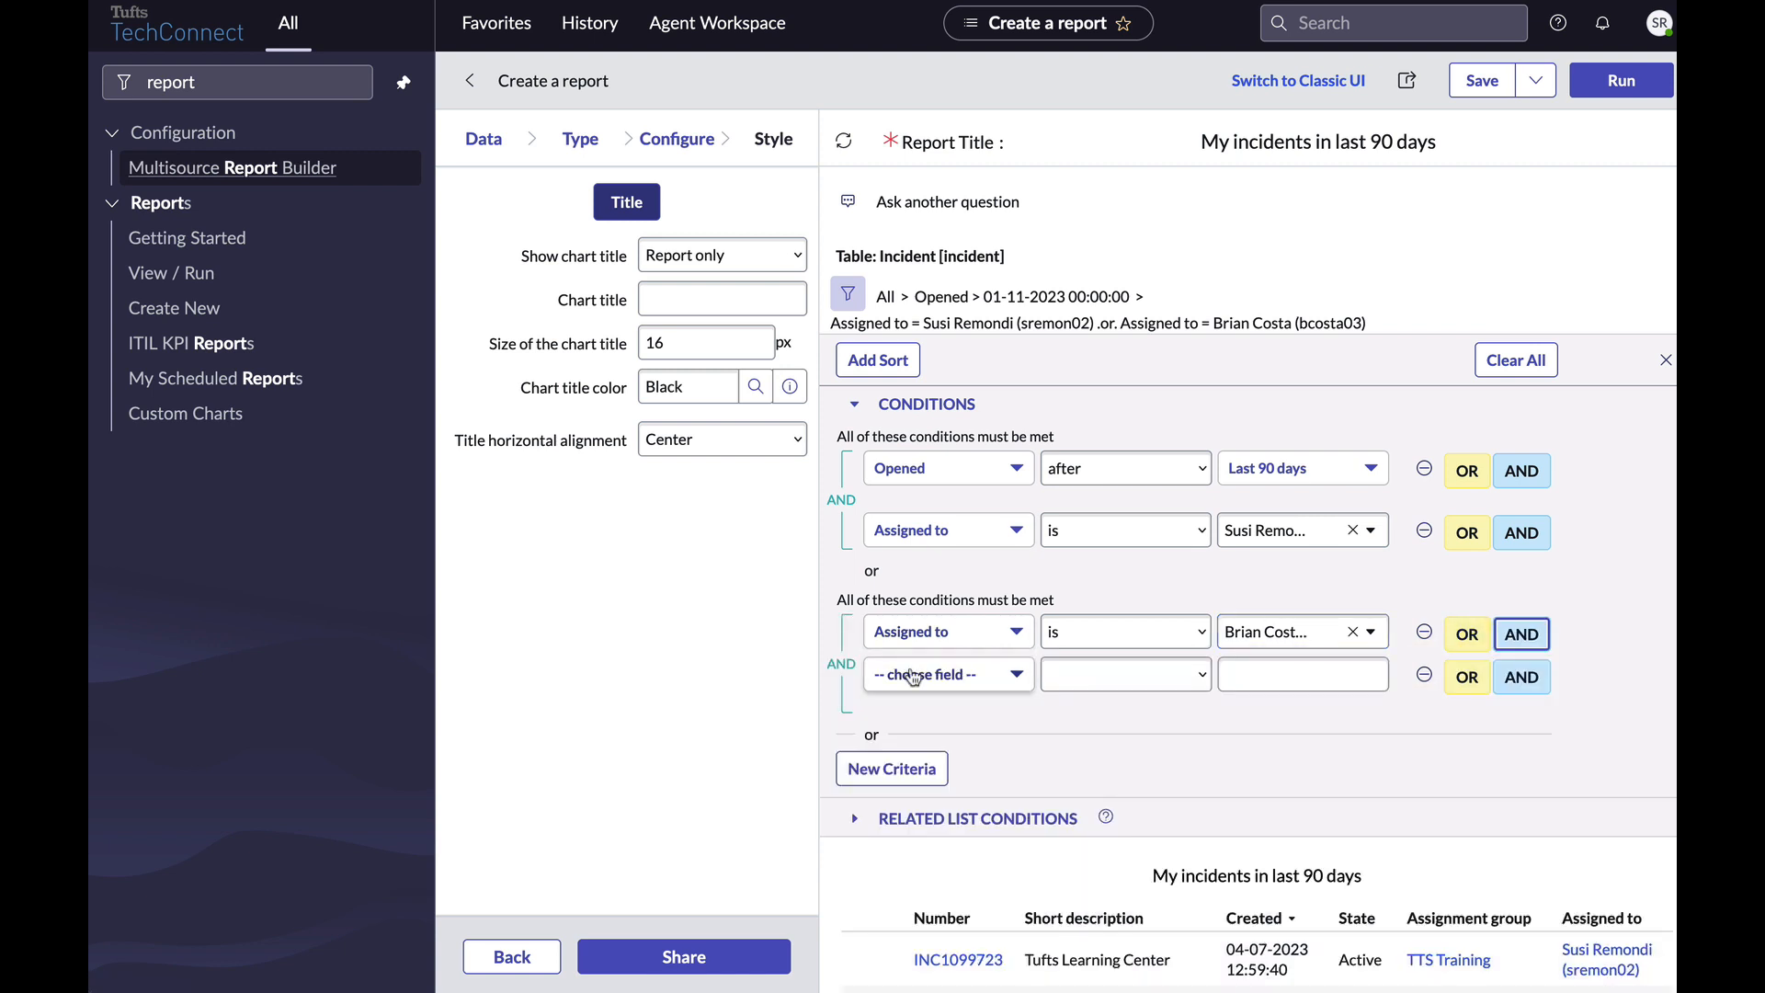
click(913, 678)
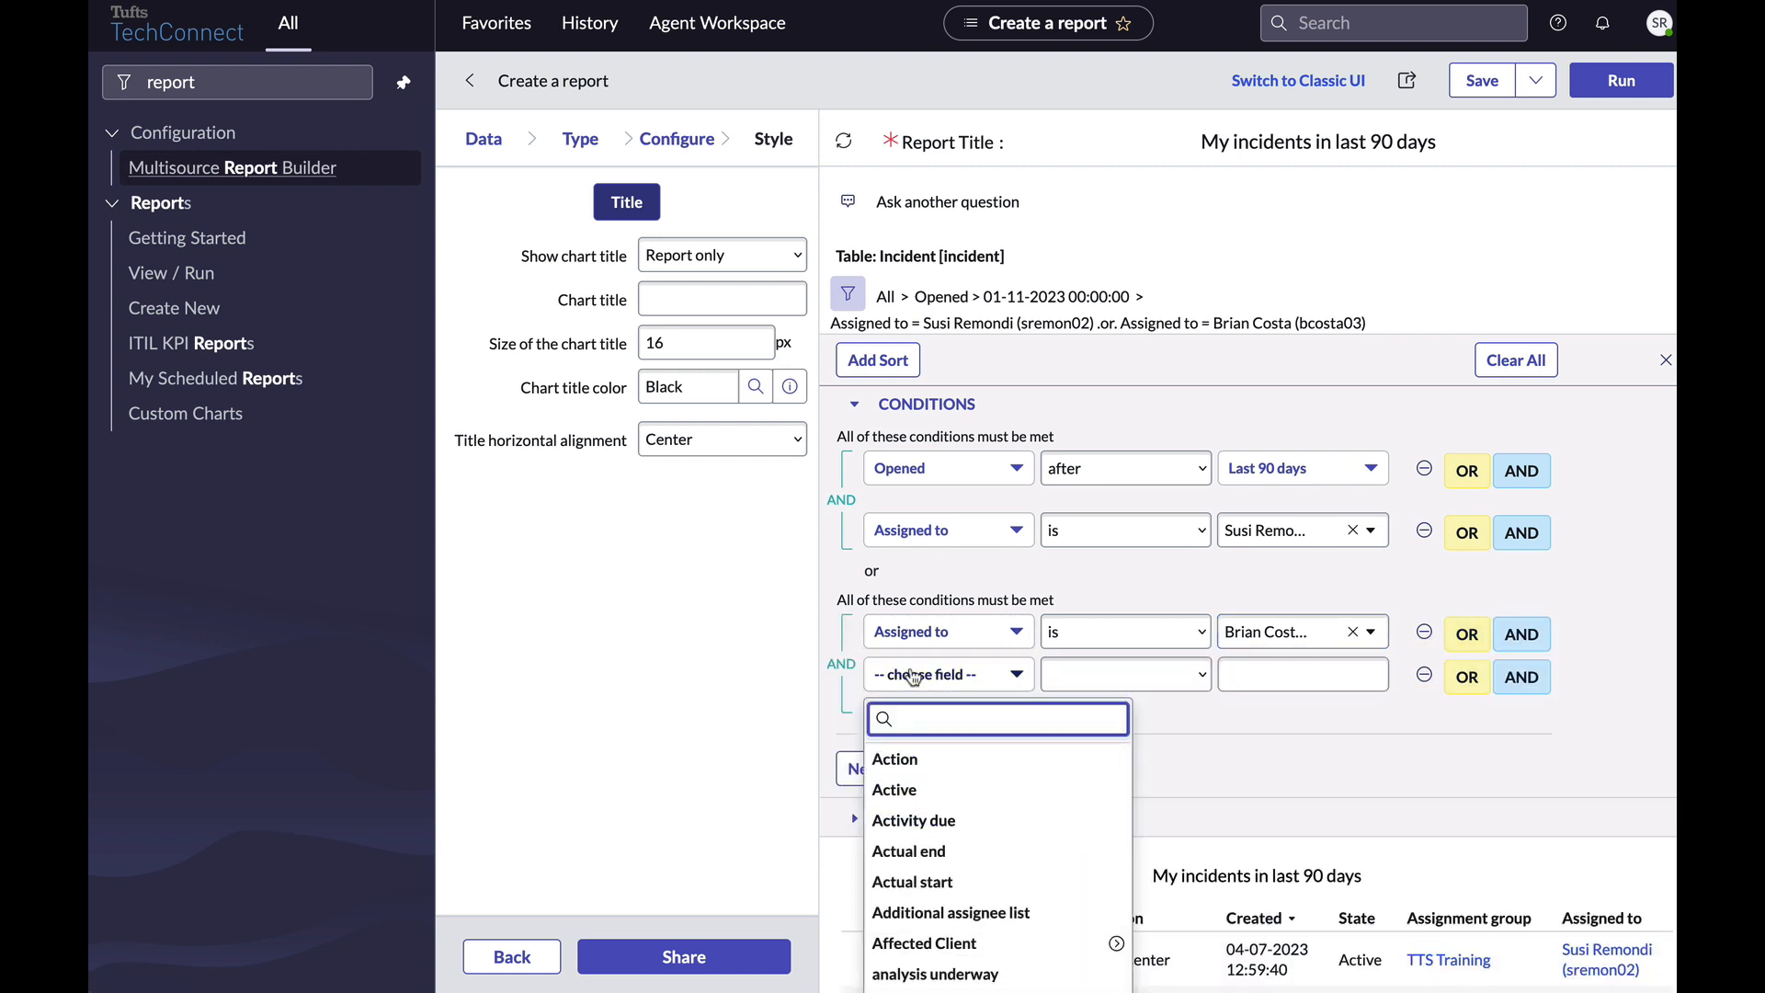
text(open)
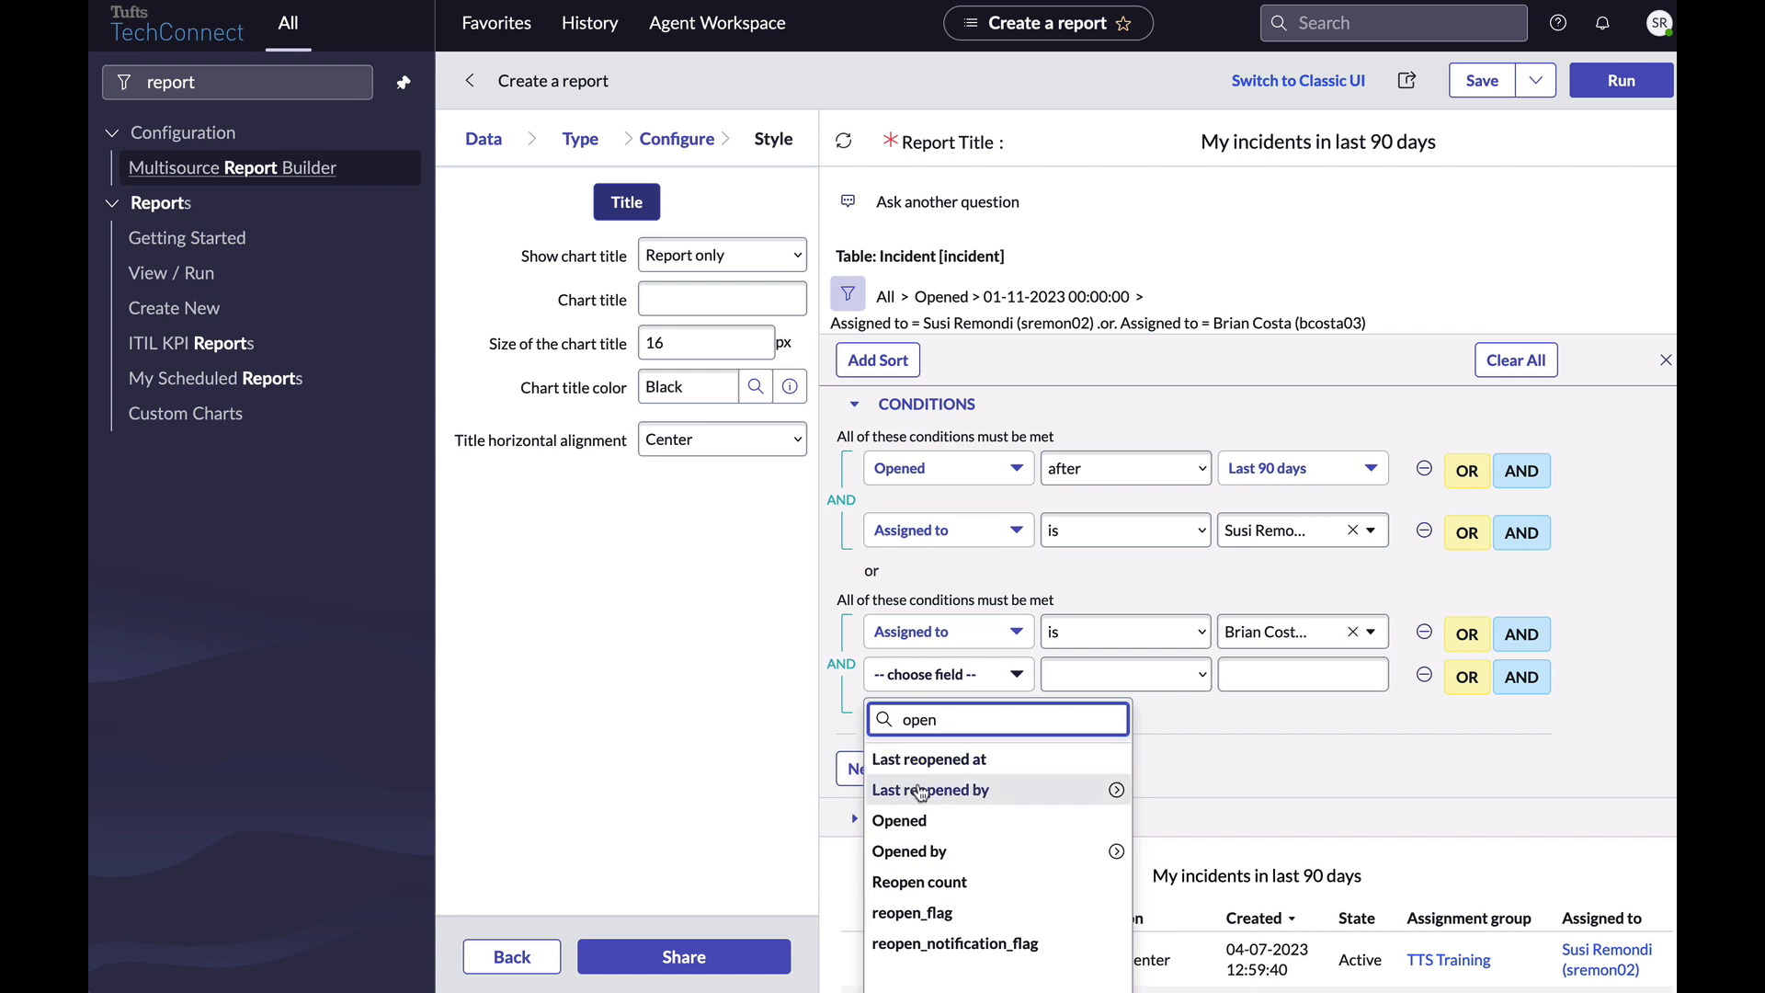
click(917, 820)
click(1063, 680)
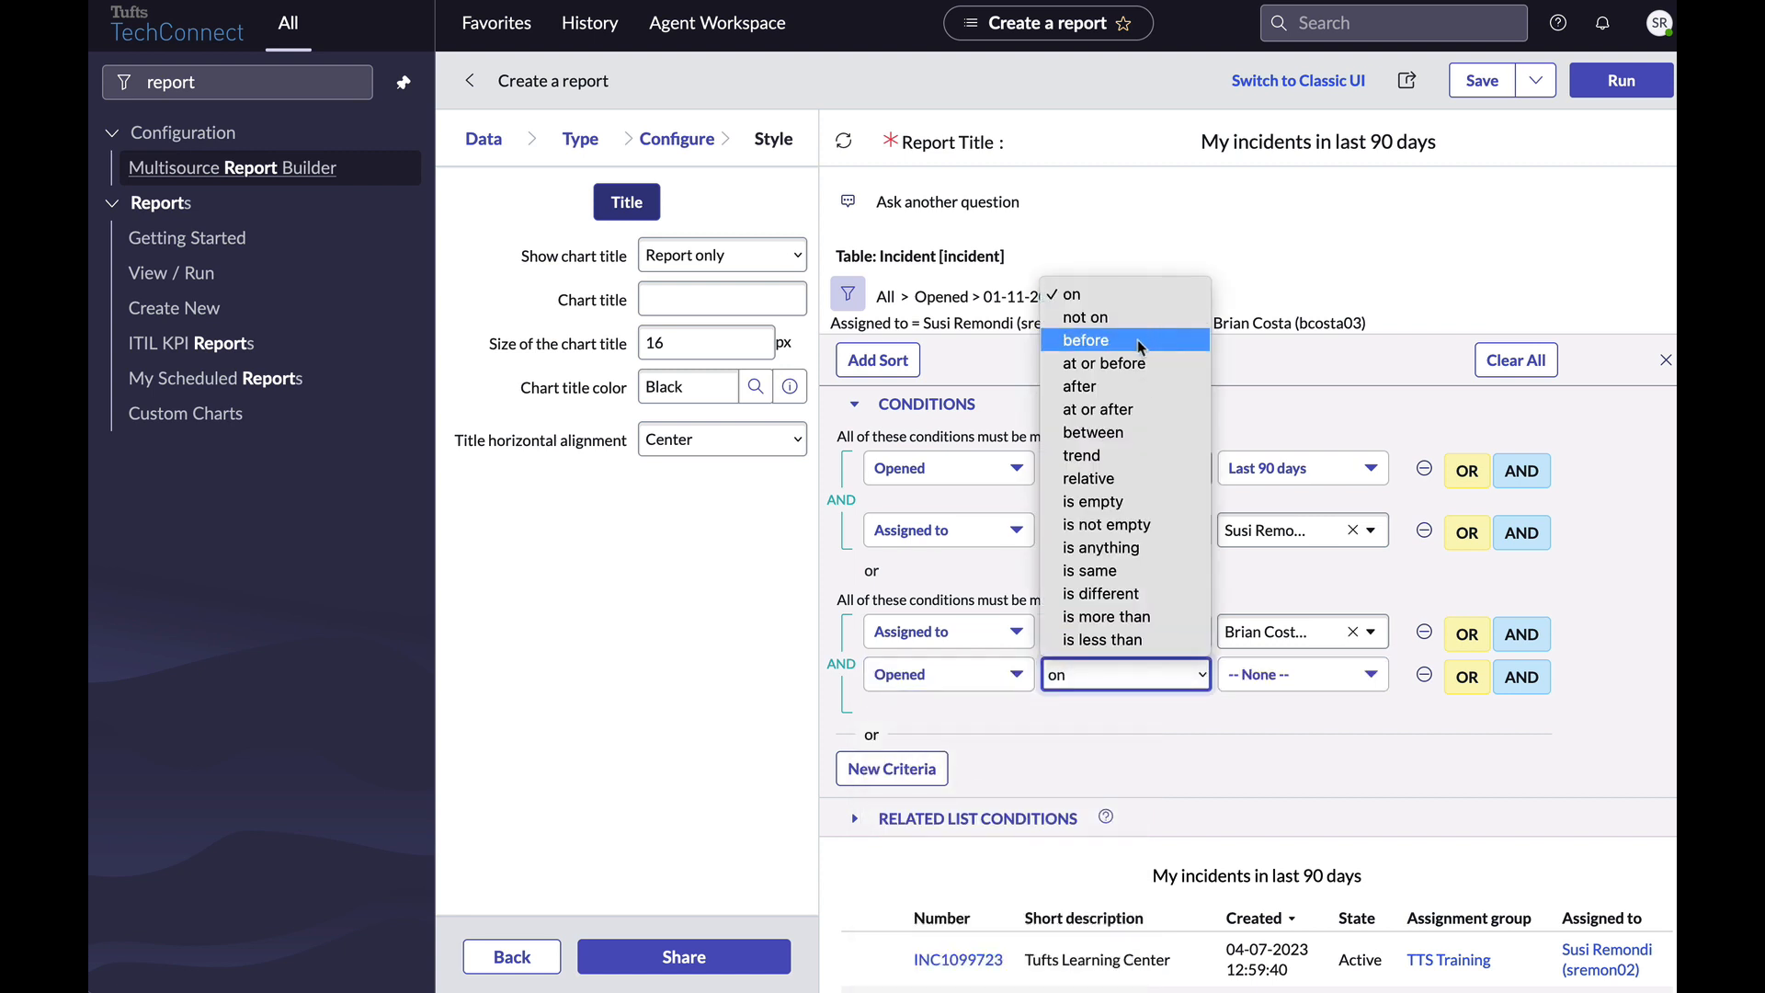
click(1130, 388)
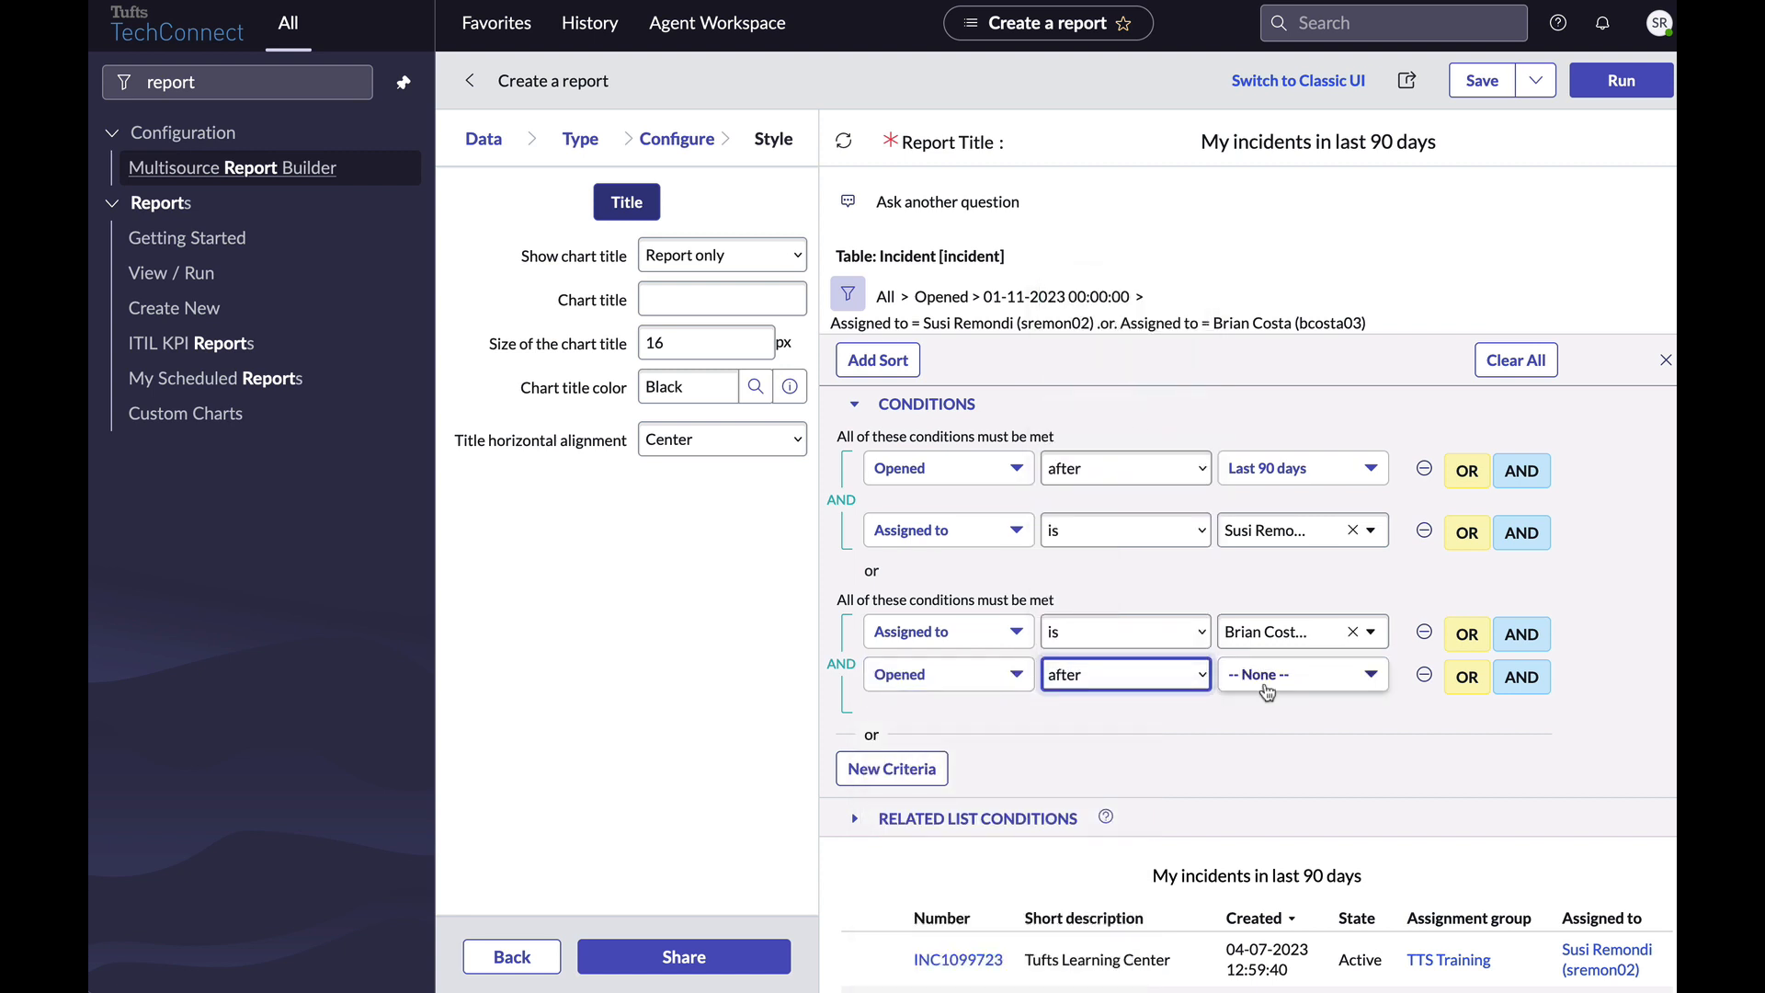
click(1266, 681)
click(1175, 638)
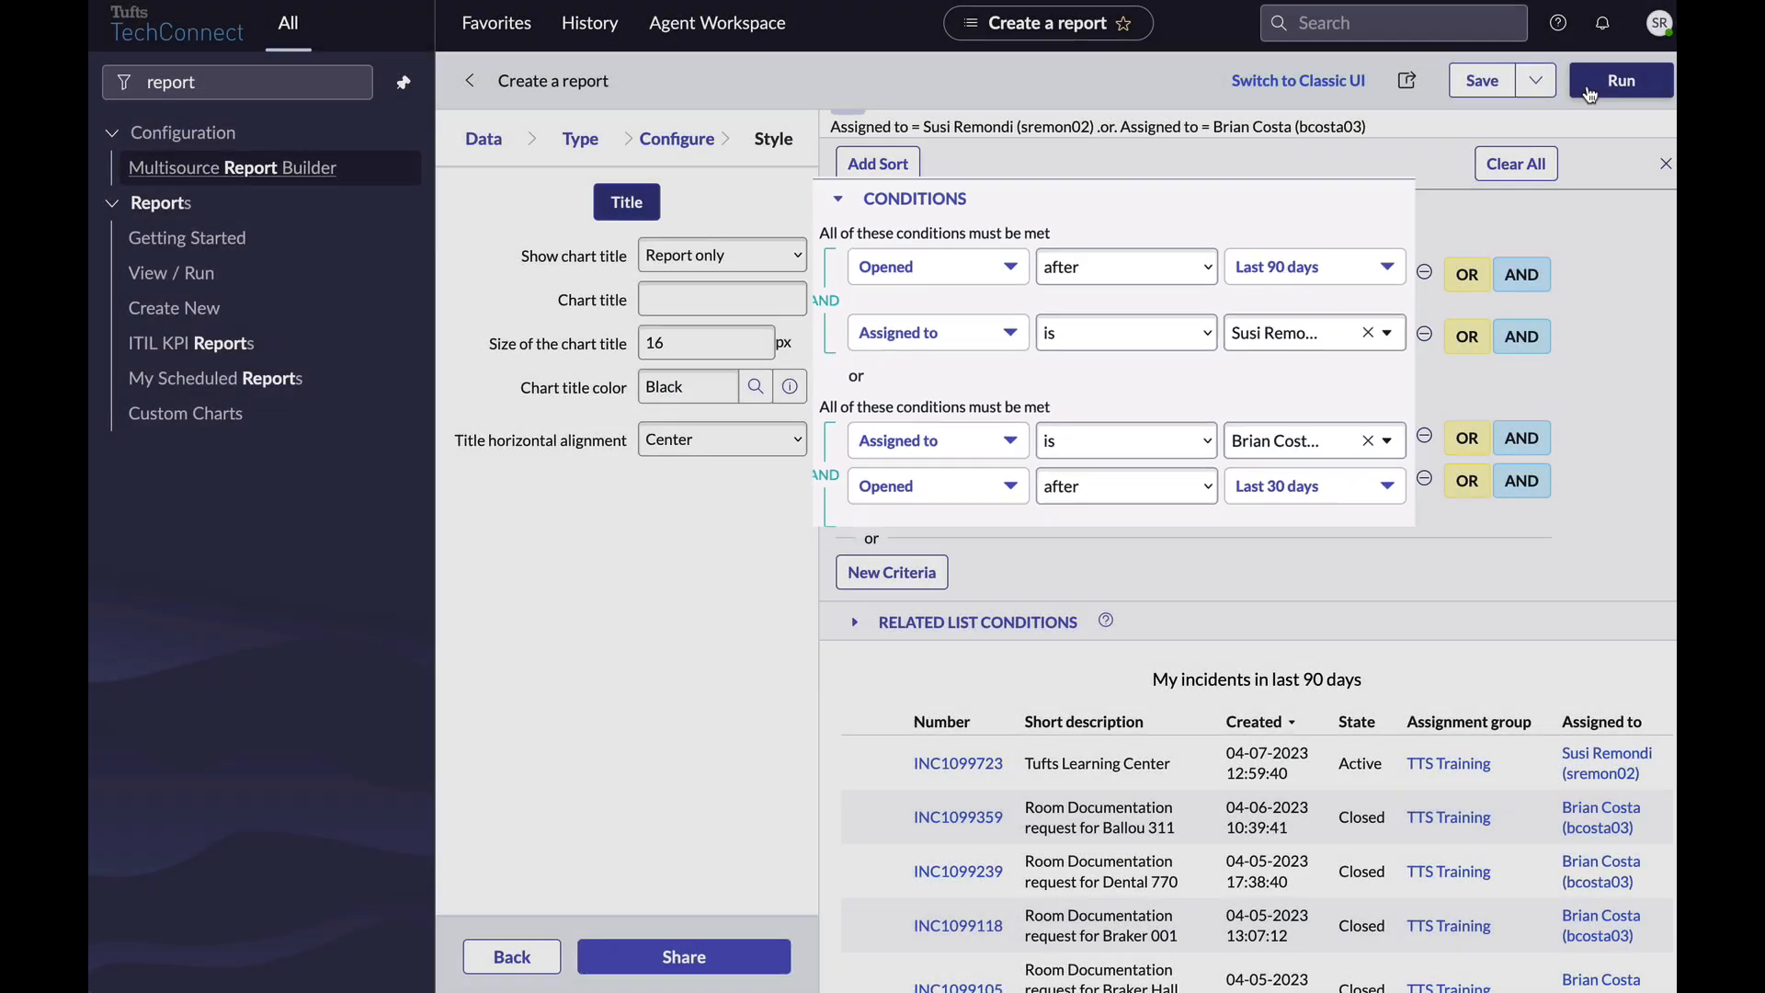
click(1589, 92)
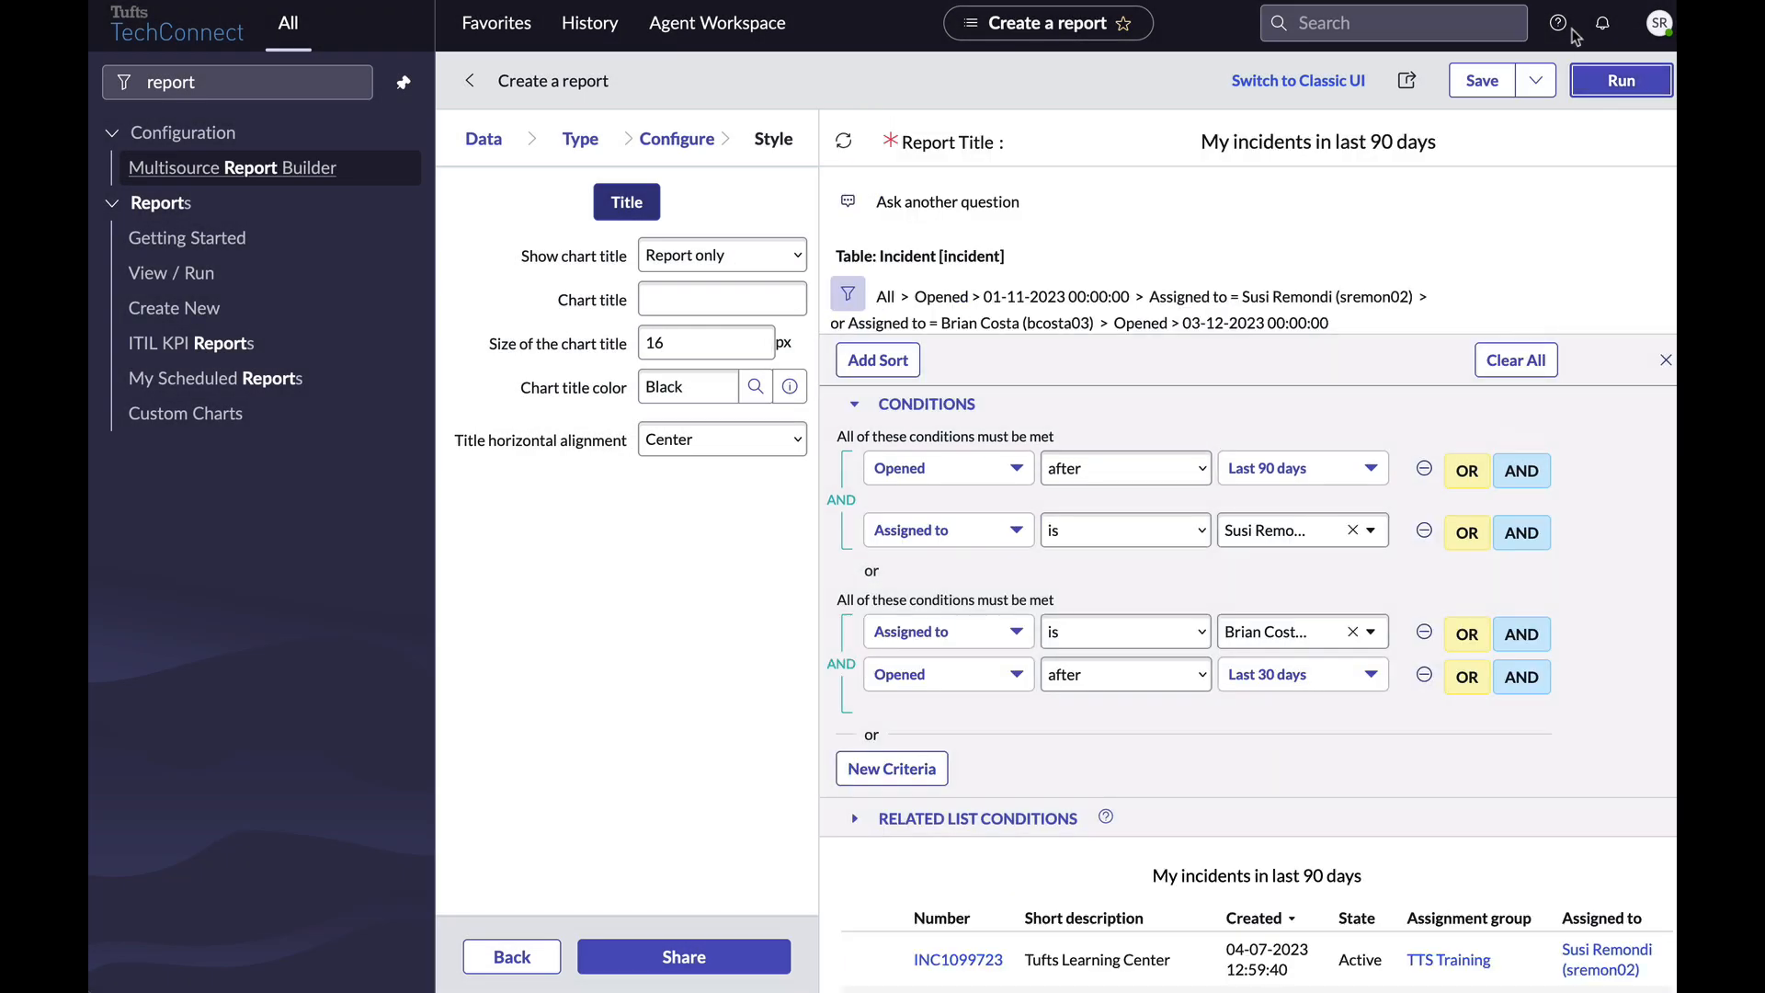
scroll(1462, 680, down, 3)
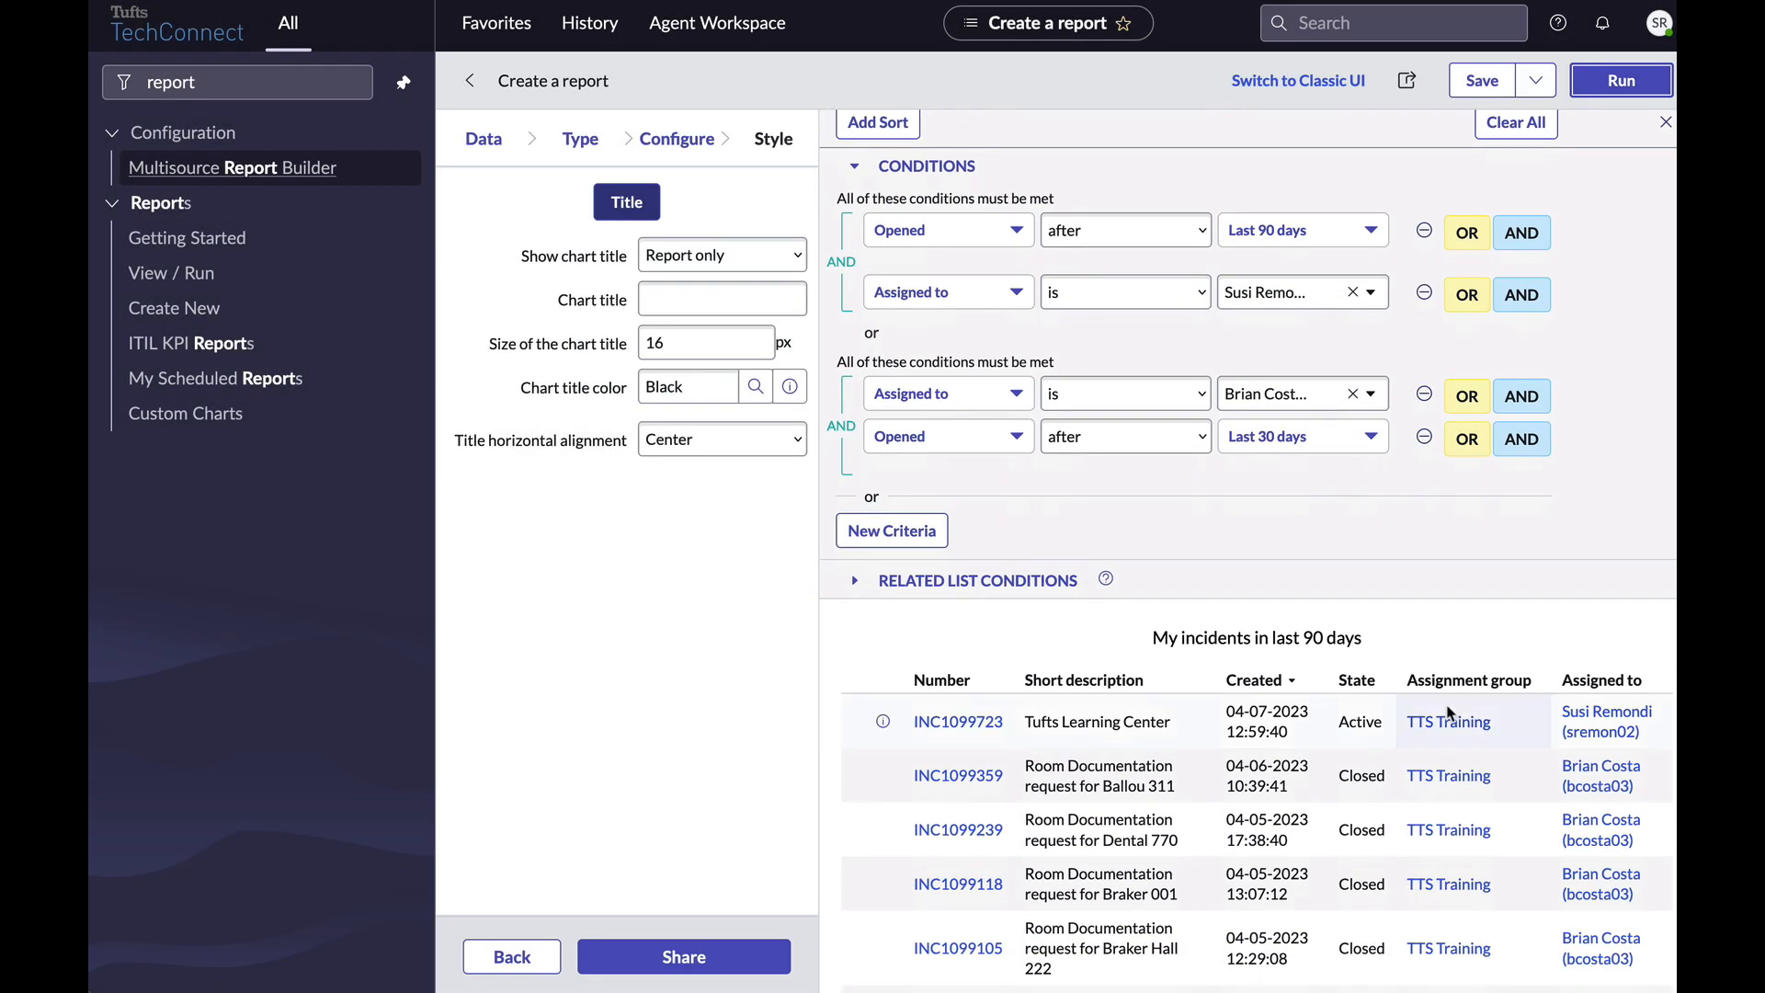
scroll(1448, 712, down, 1)
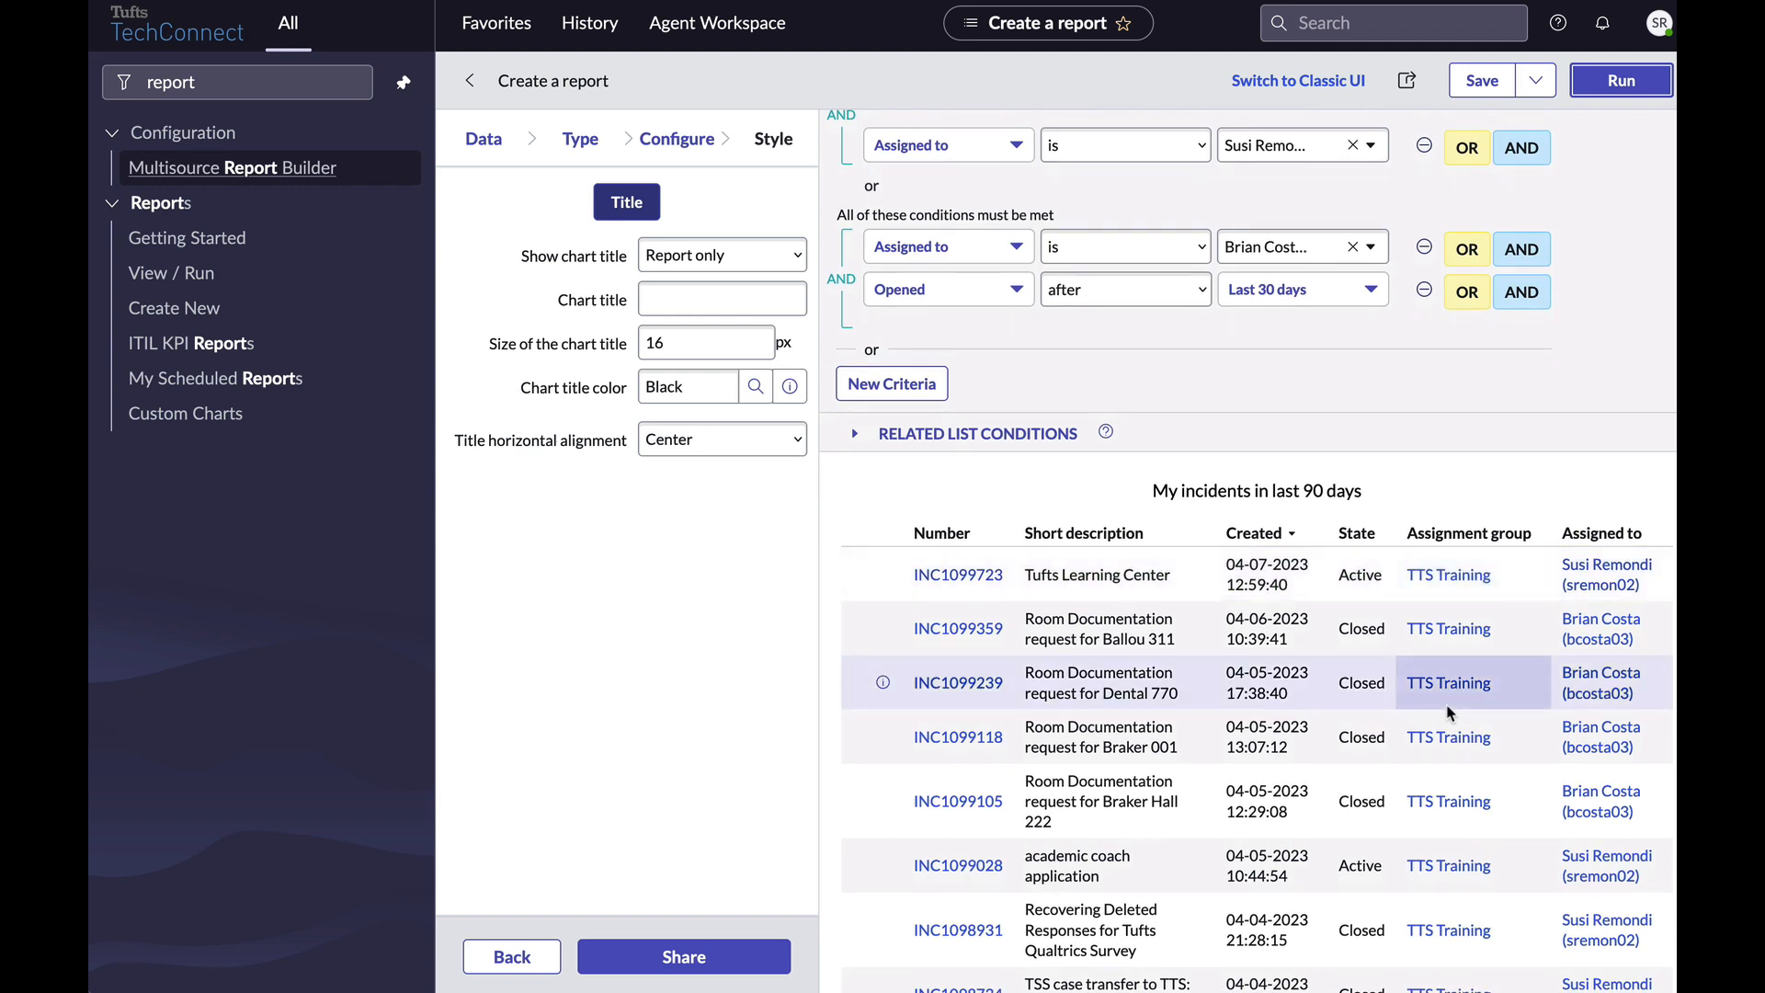
scroll(1448, 712, up, 4)
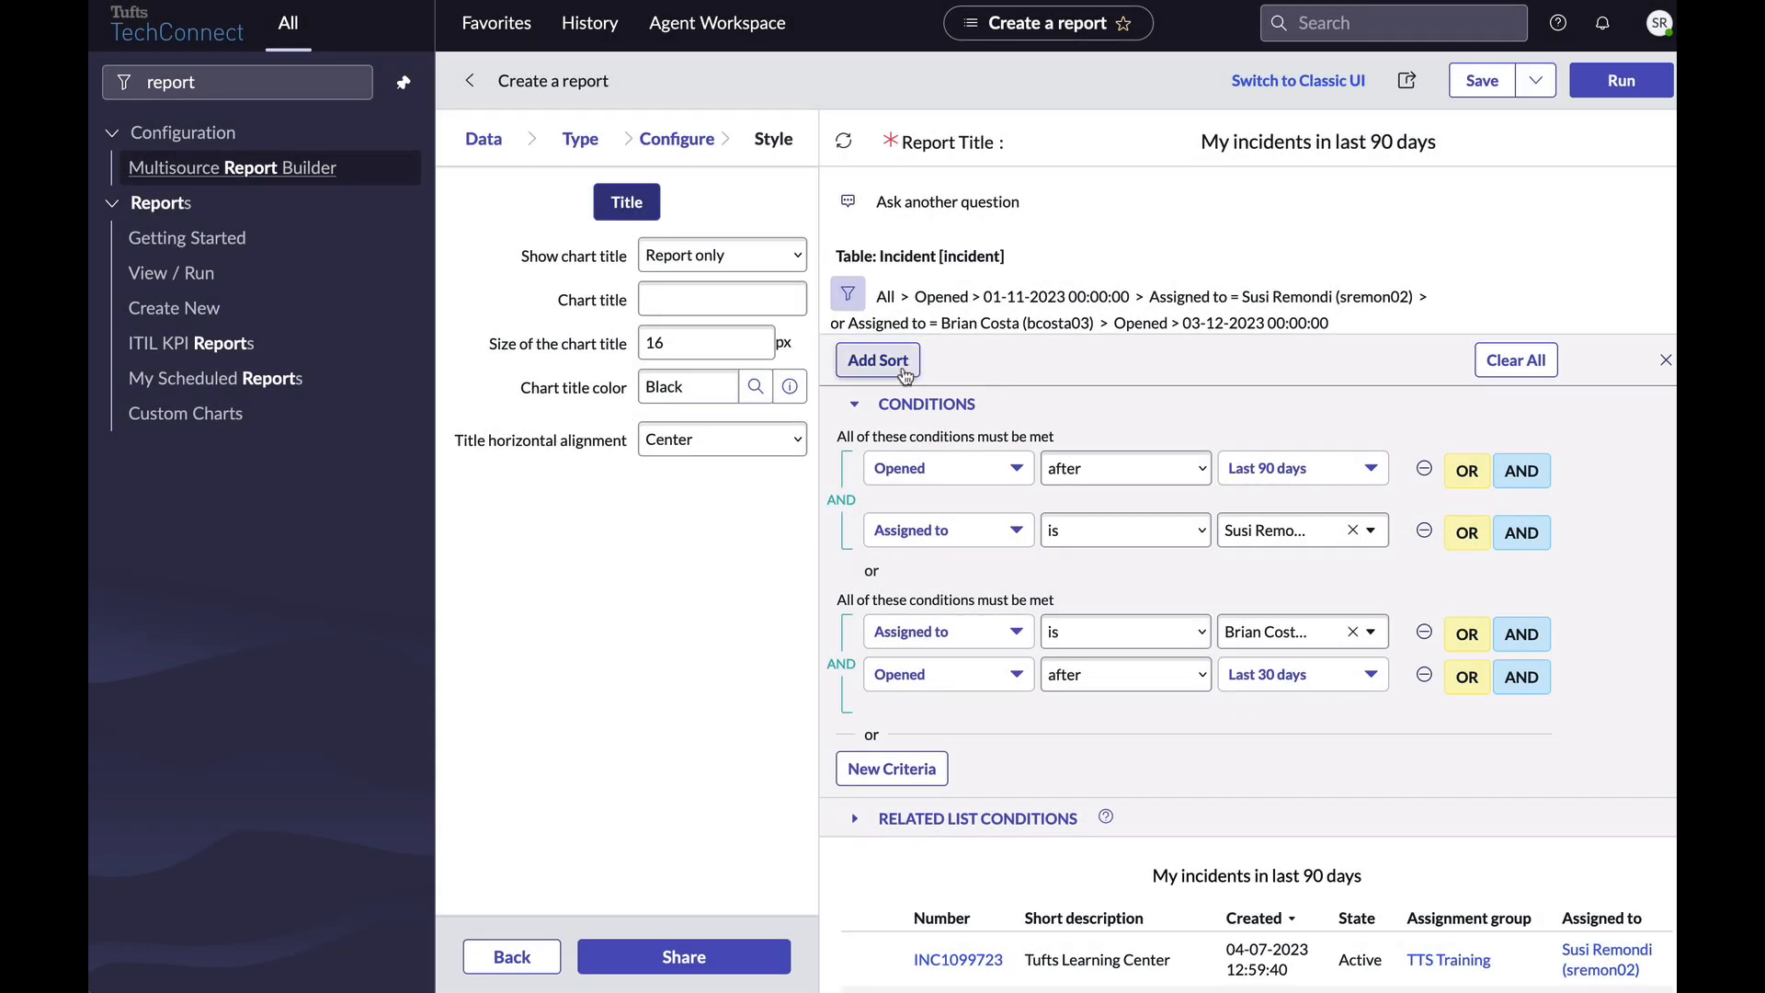
Add an a to z sort, changing its field from State to Resolve time, and rerun the report.
click(905, 369)
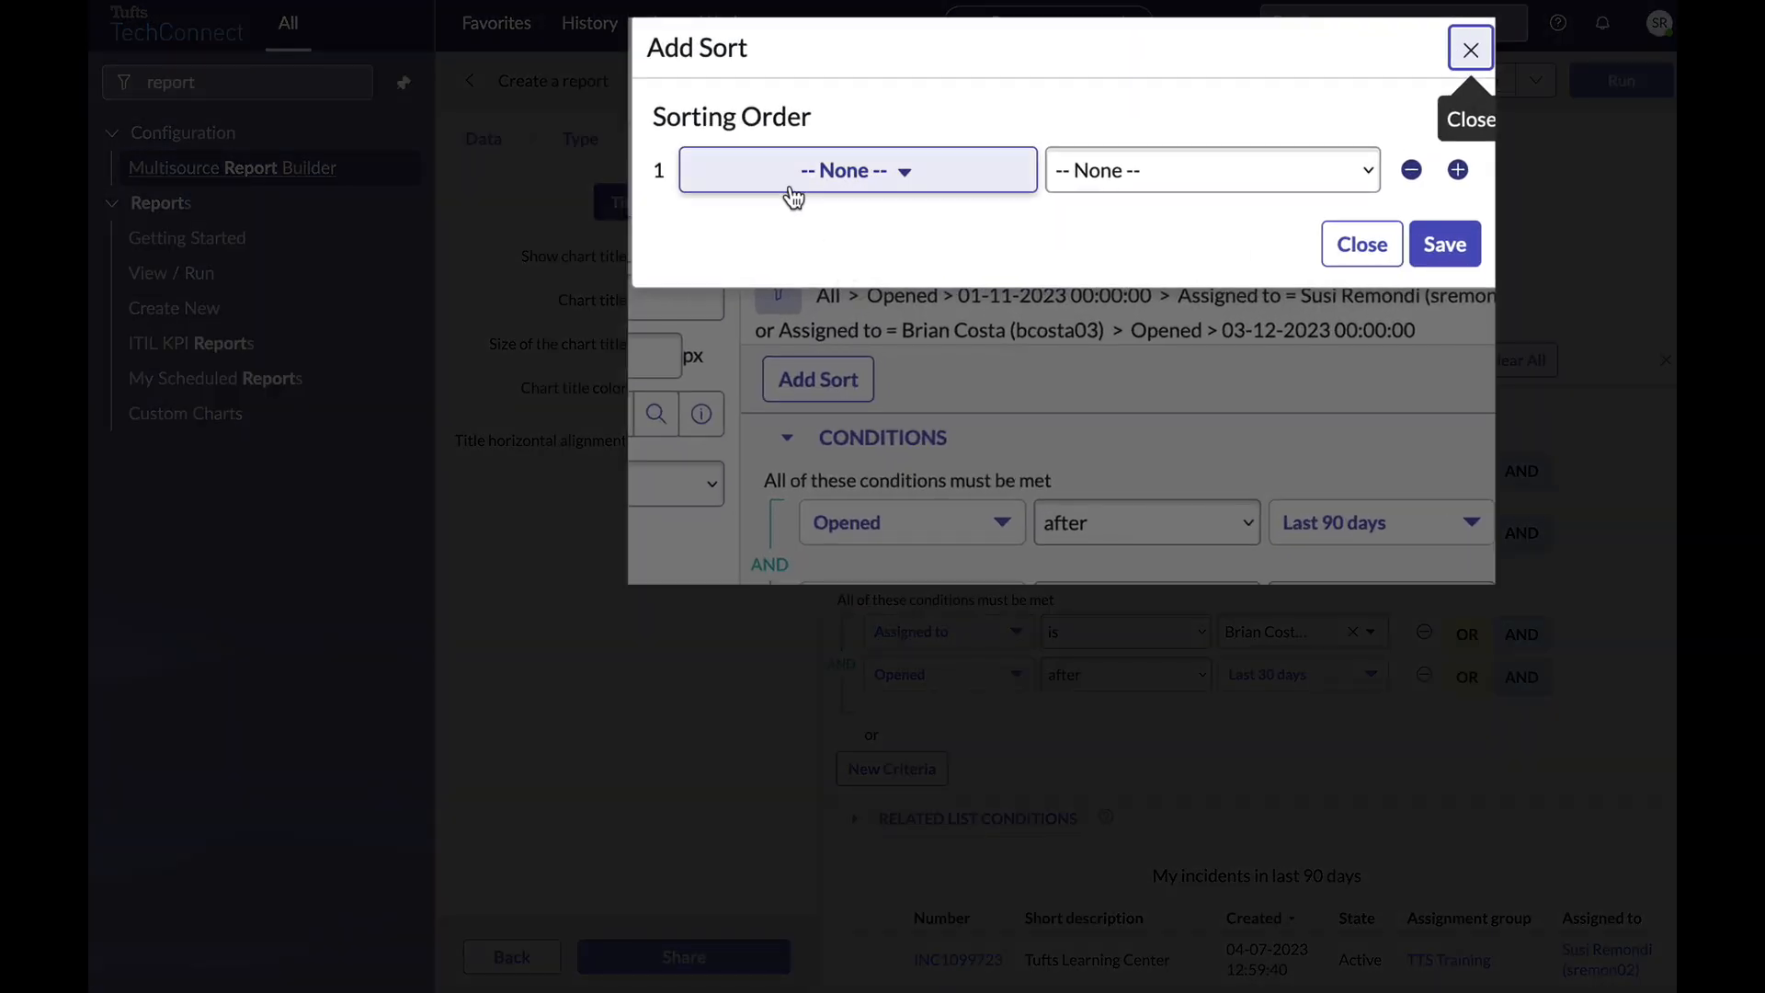
click(850, 202)
text(sta)
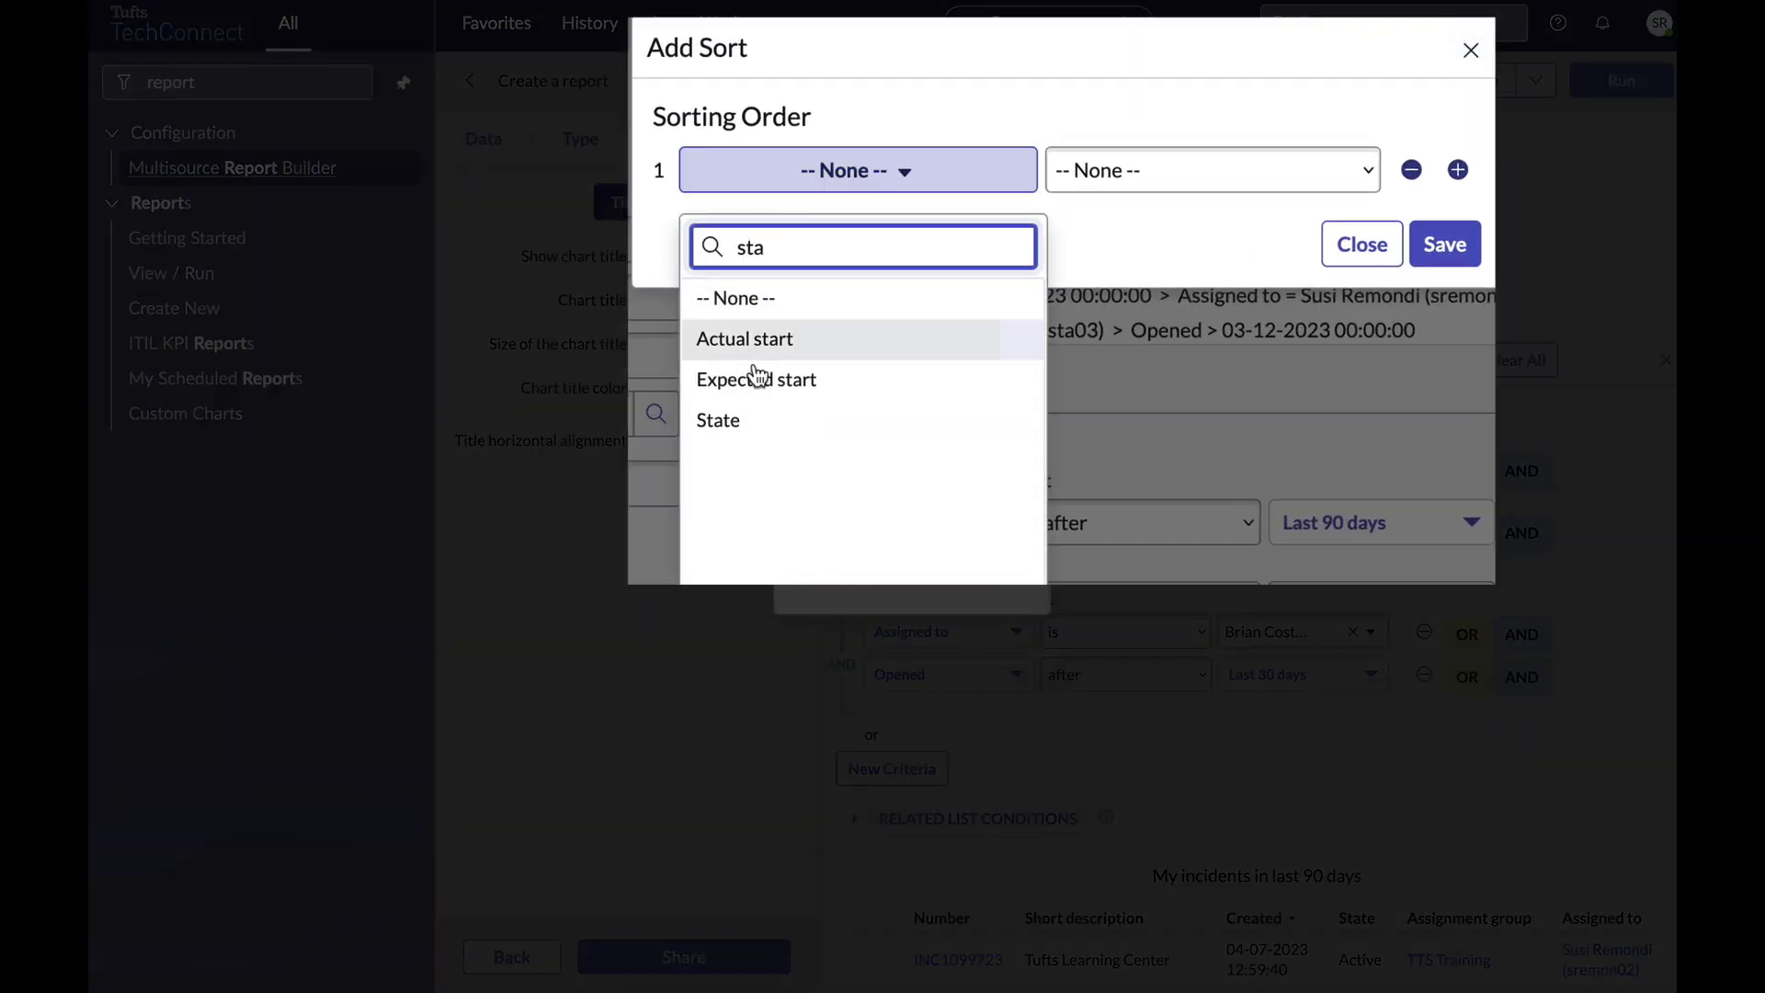
click(752, 423)
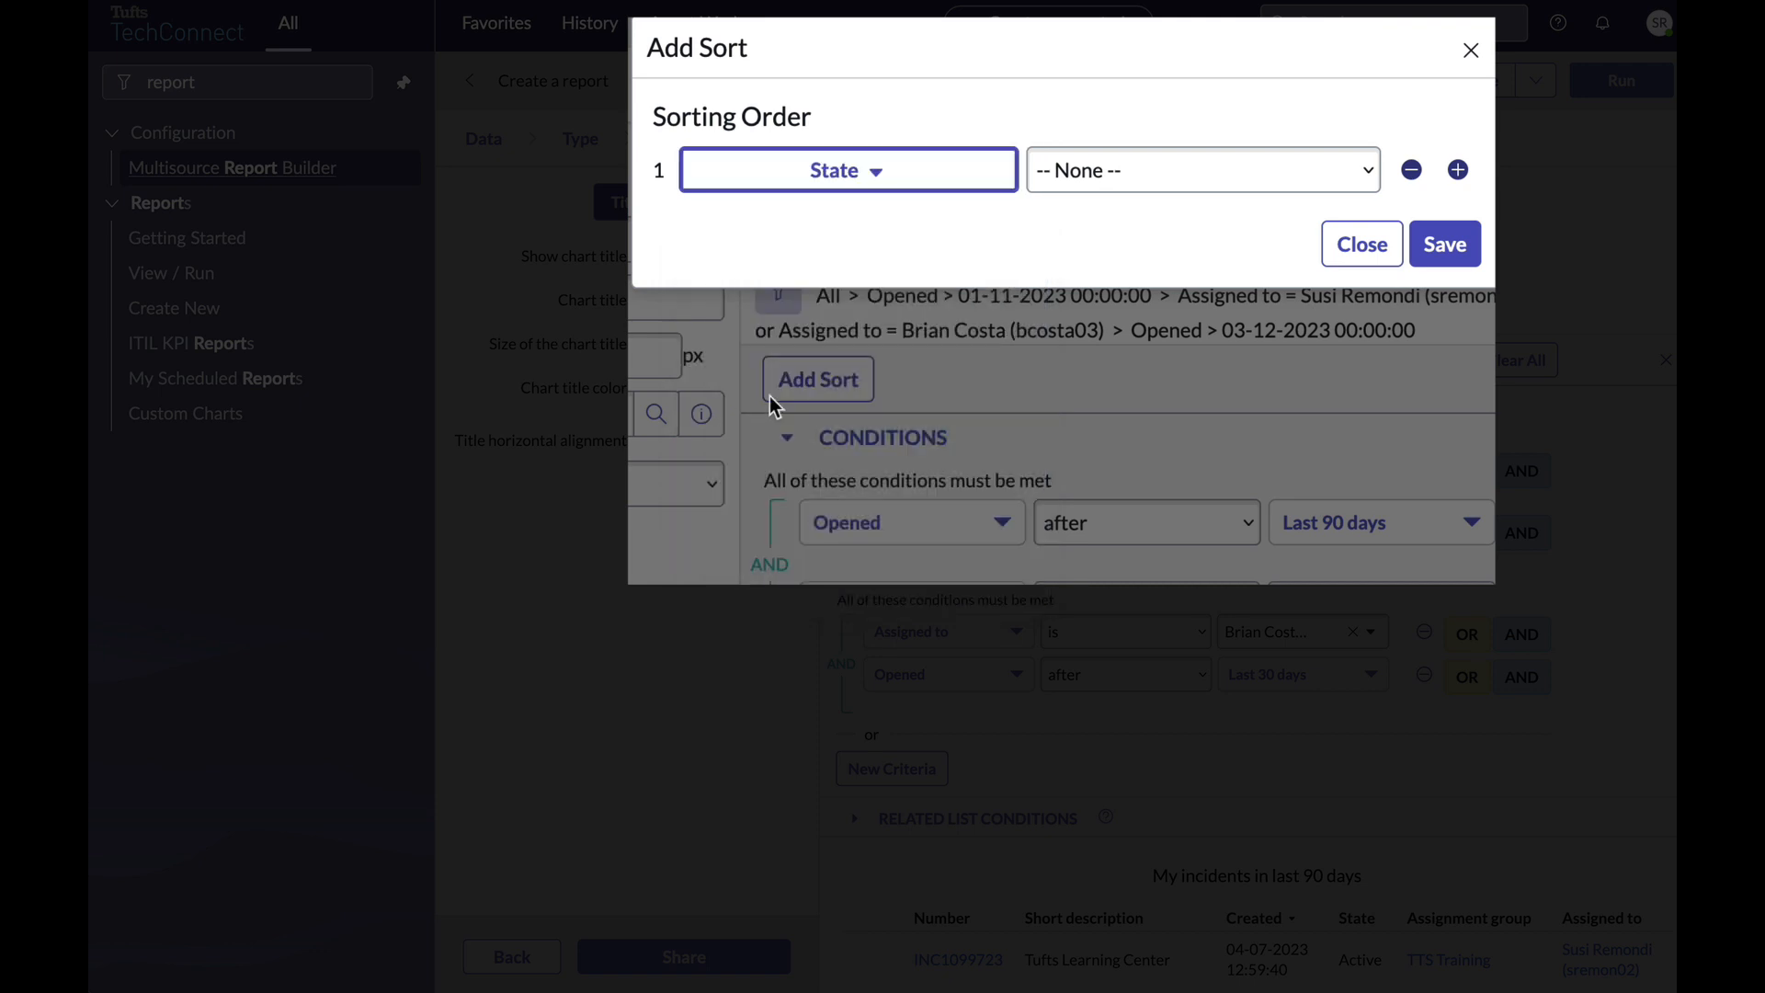
click(1103, 189)
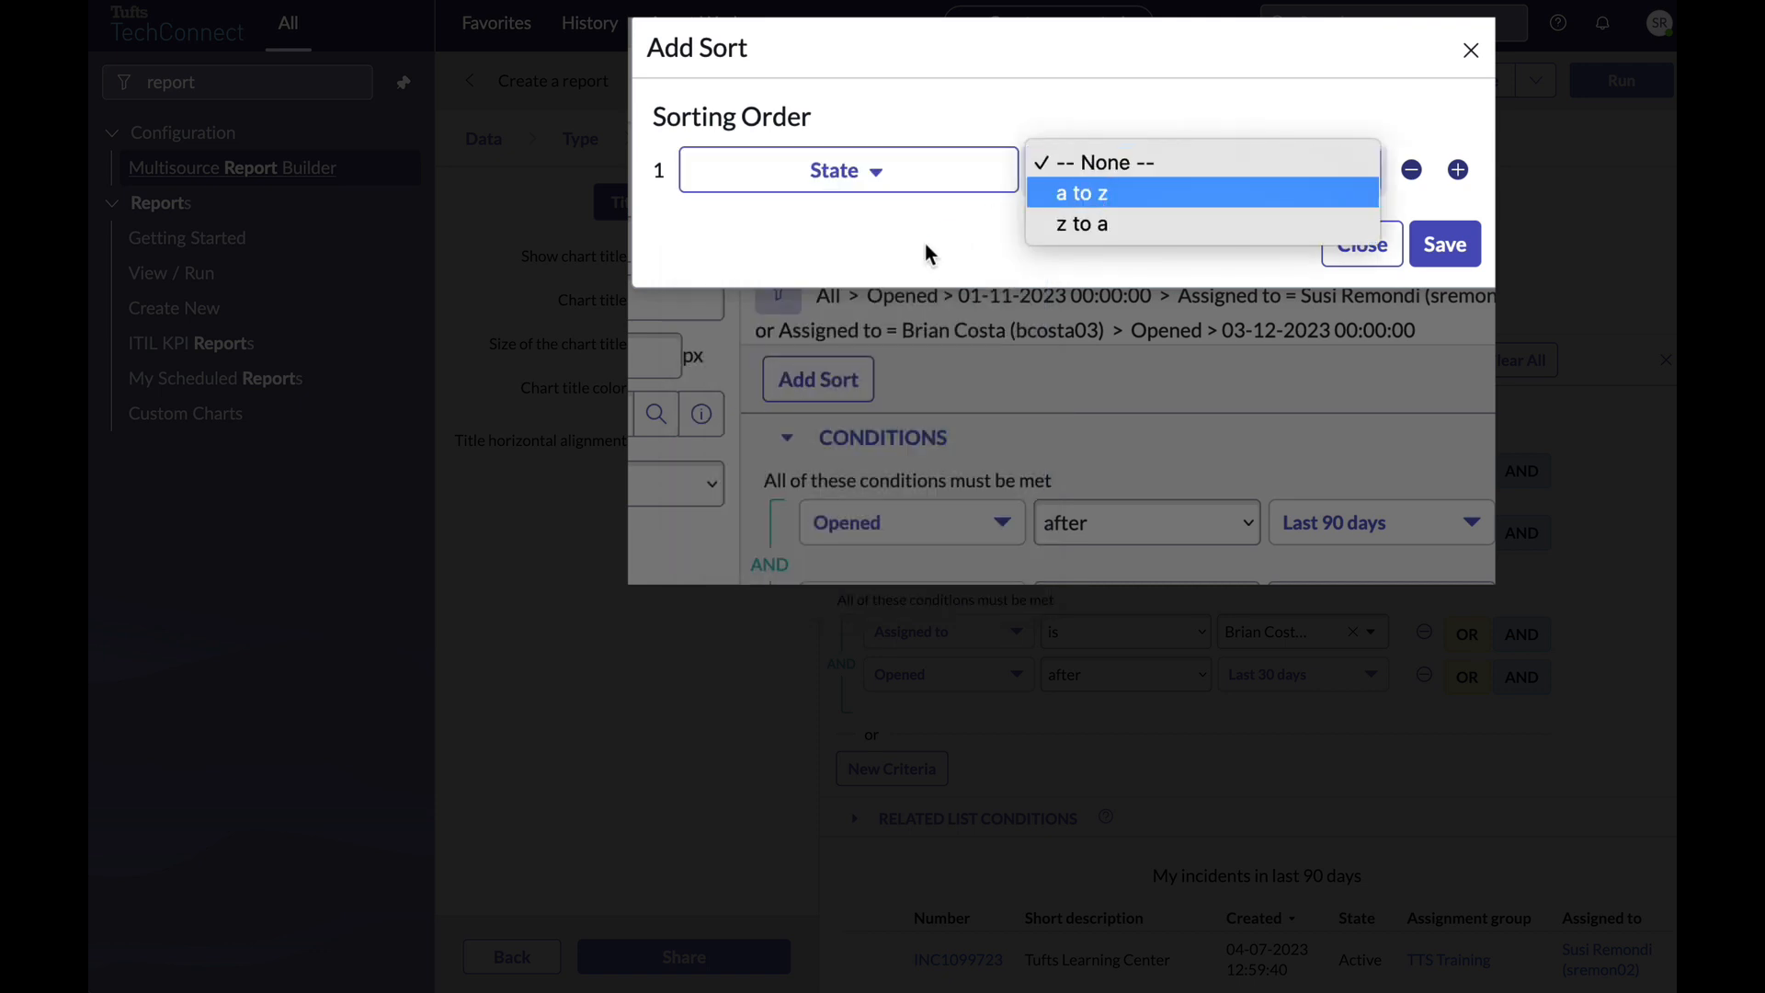
click(1066, 195)
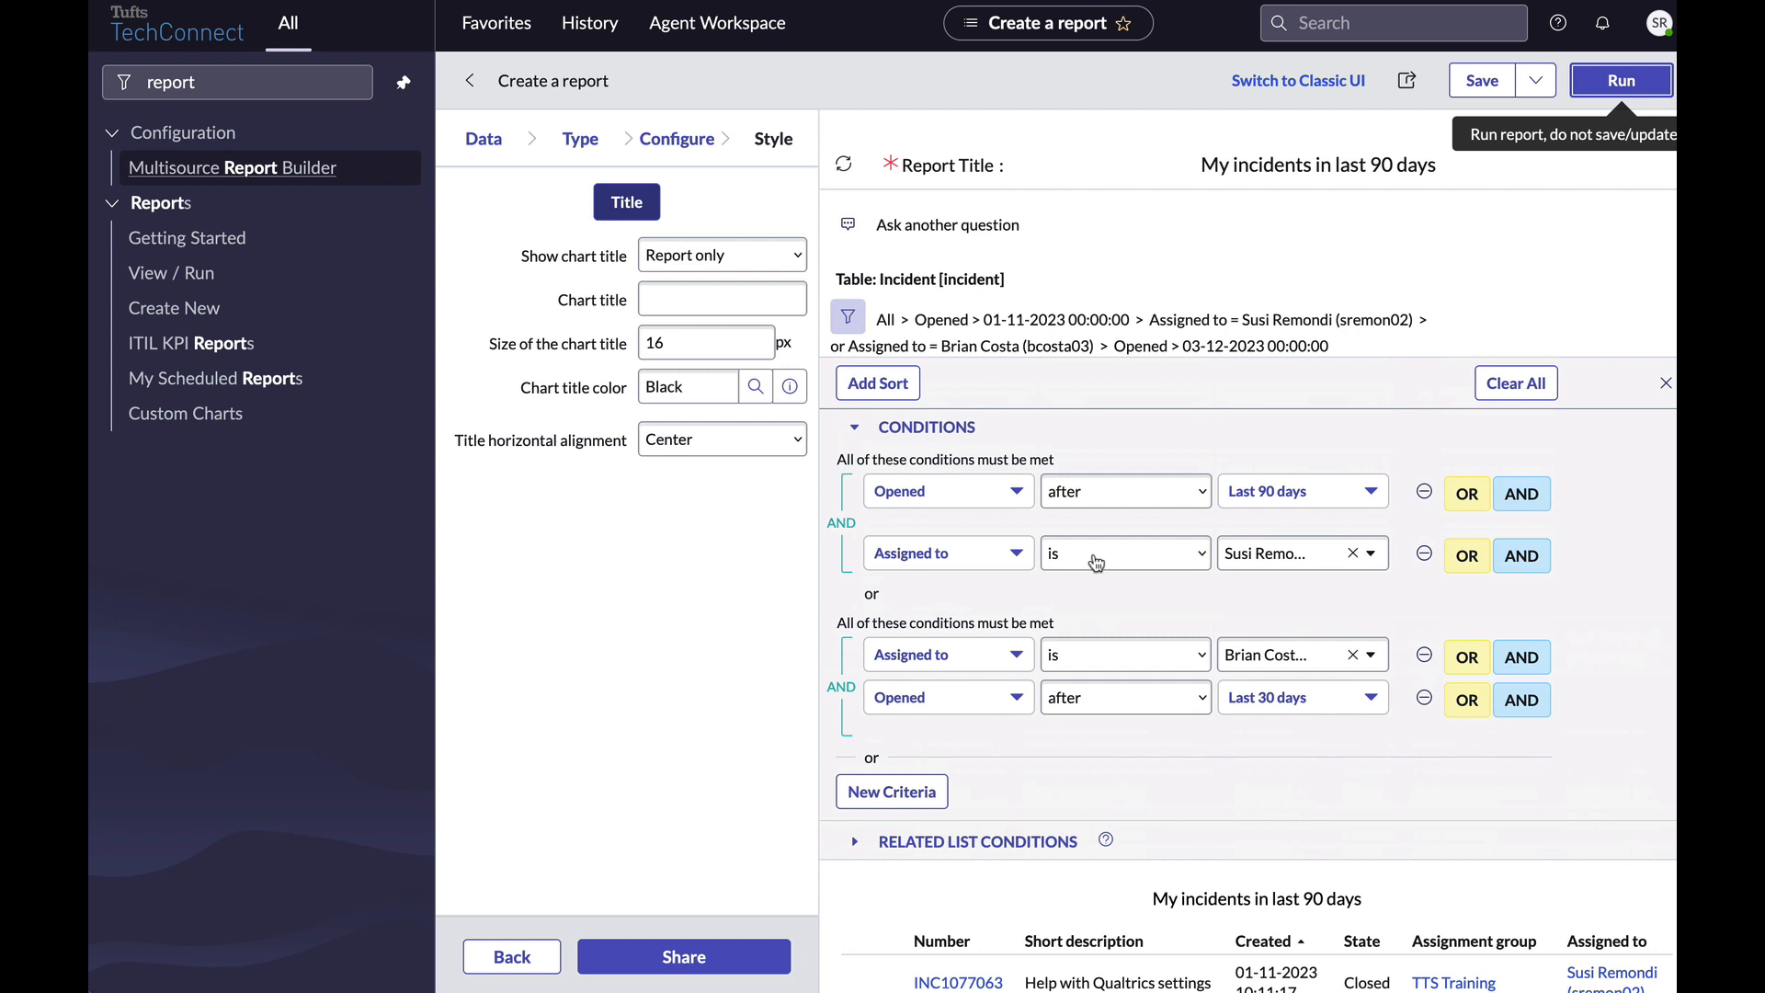
scroll(1096, 561, down, 1)
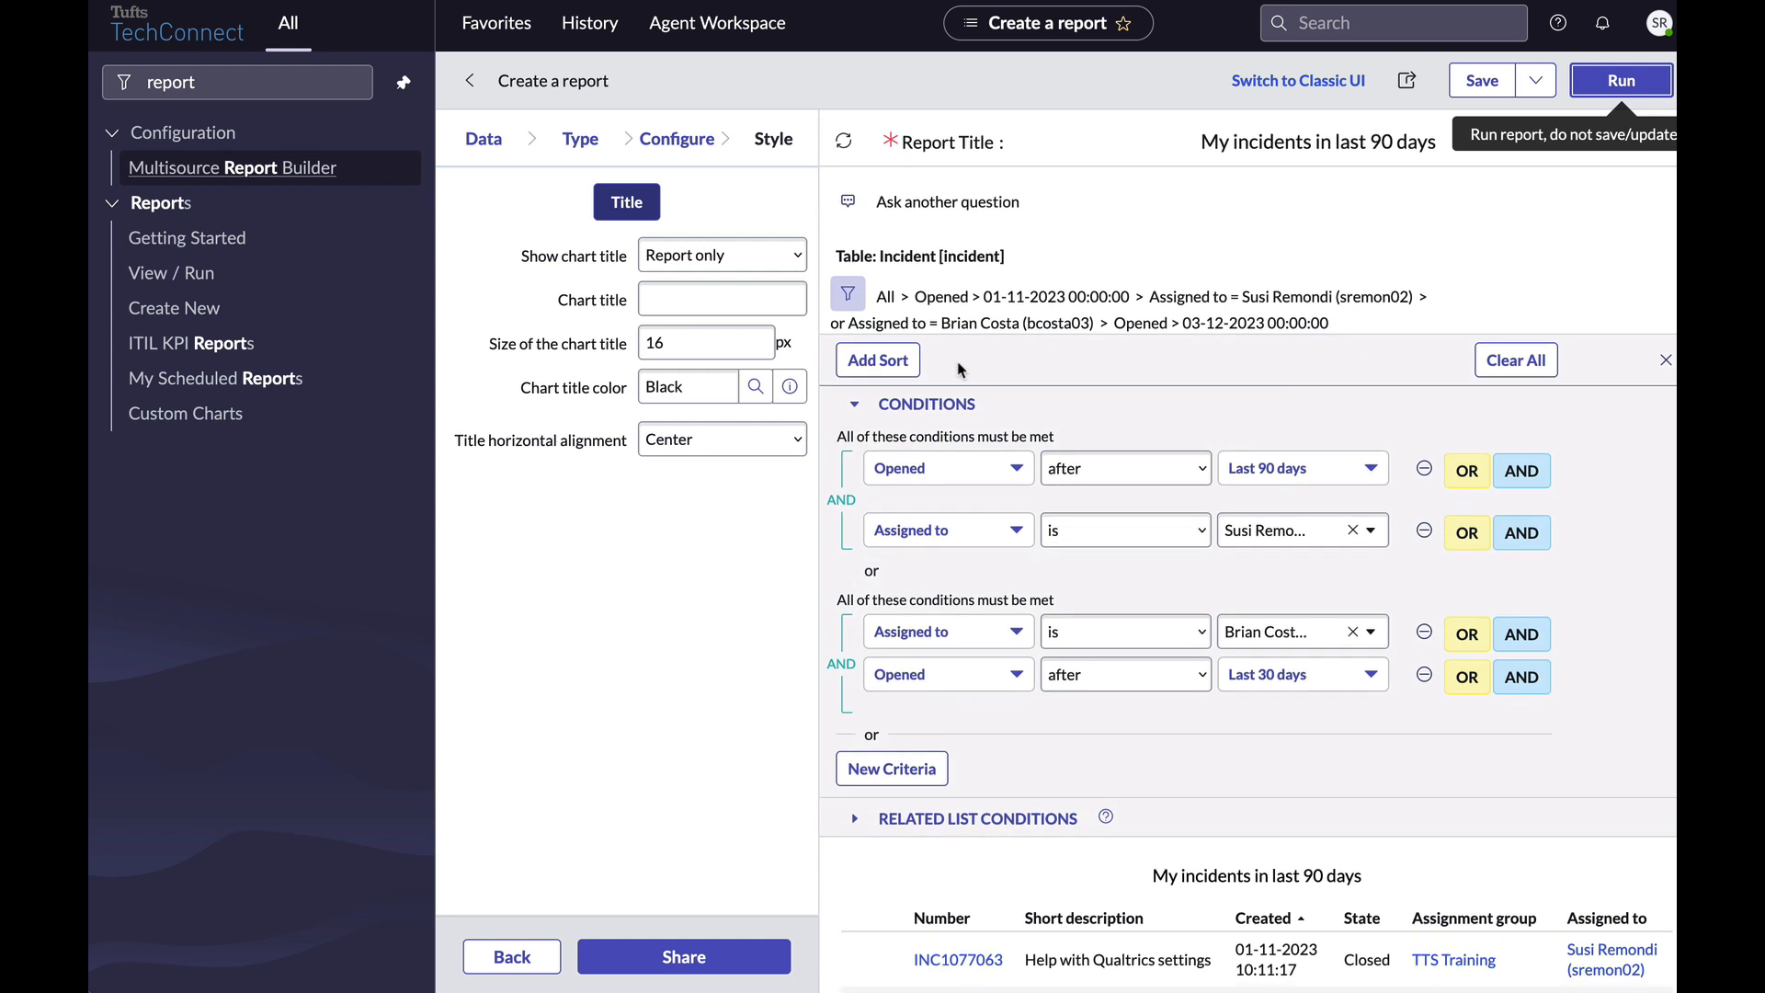
click(901, 363)
text(reso)
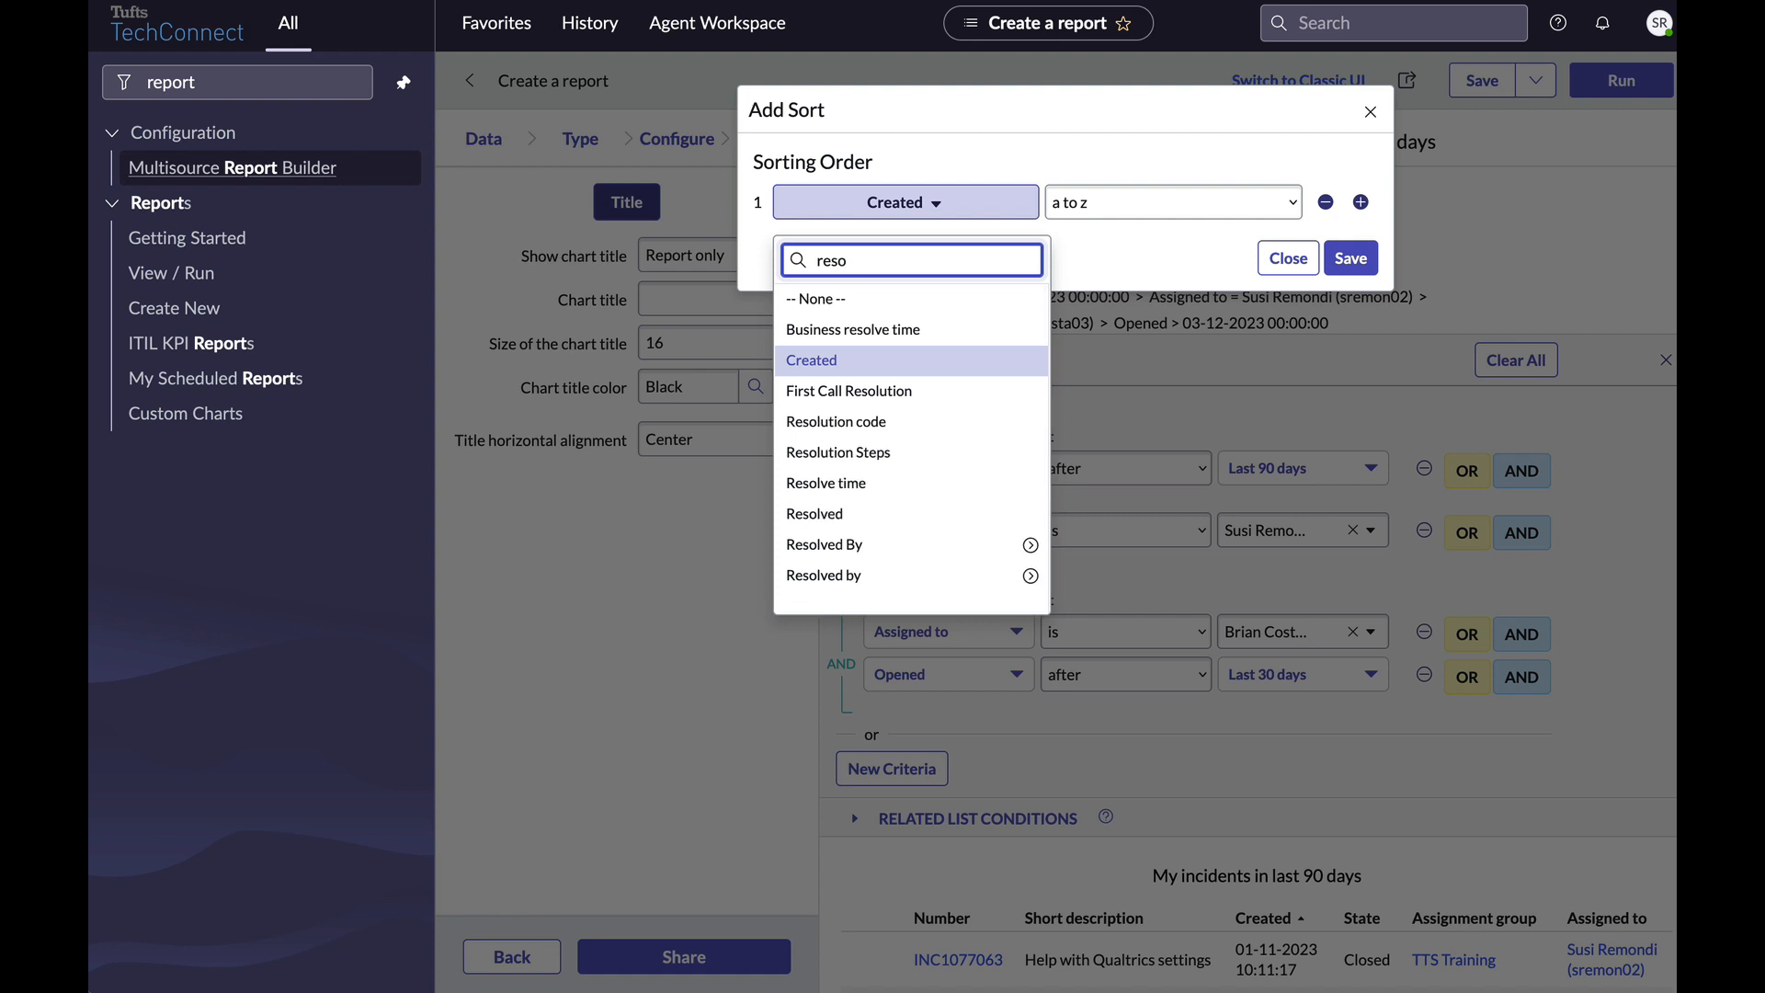
click(860, 482)
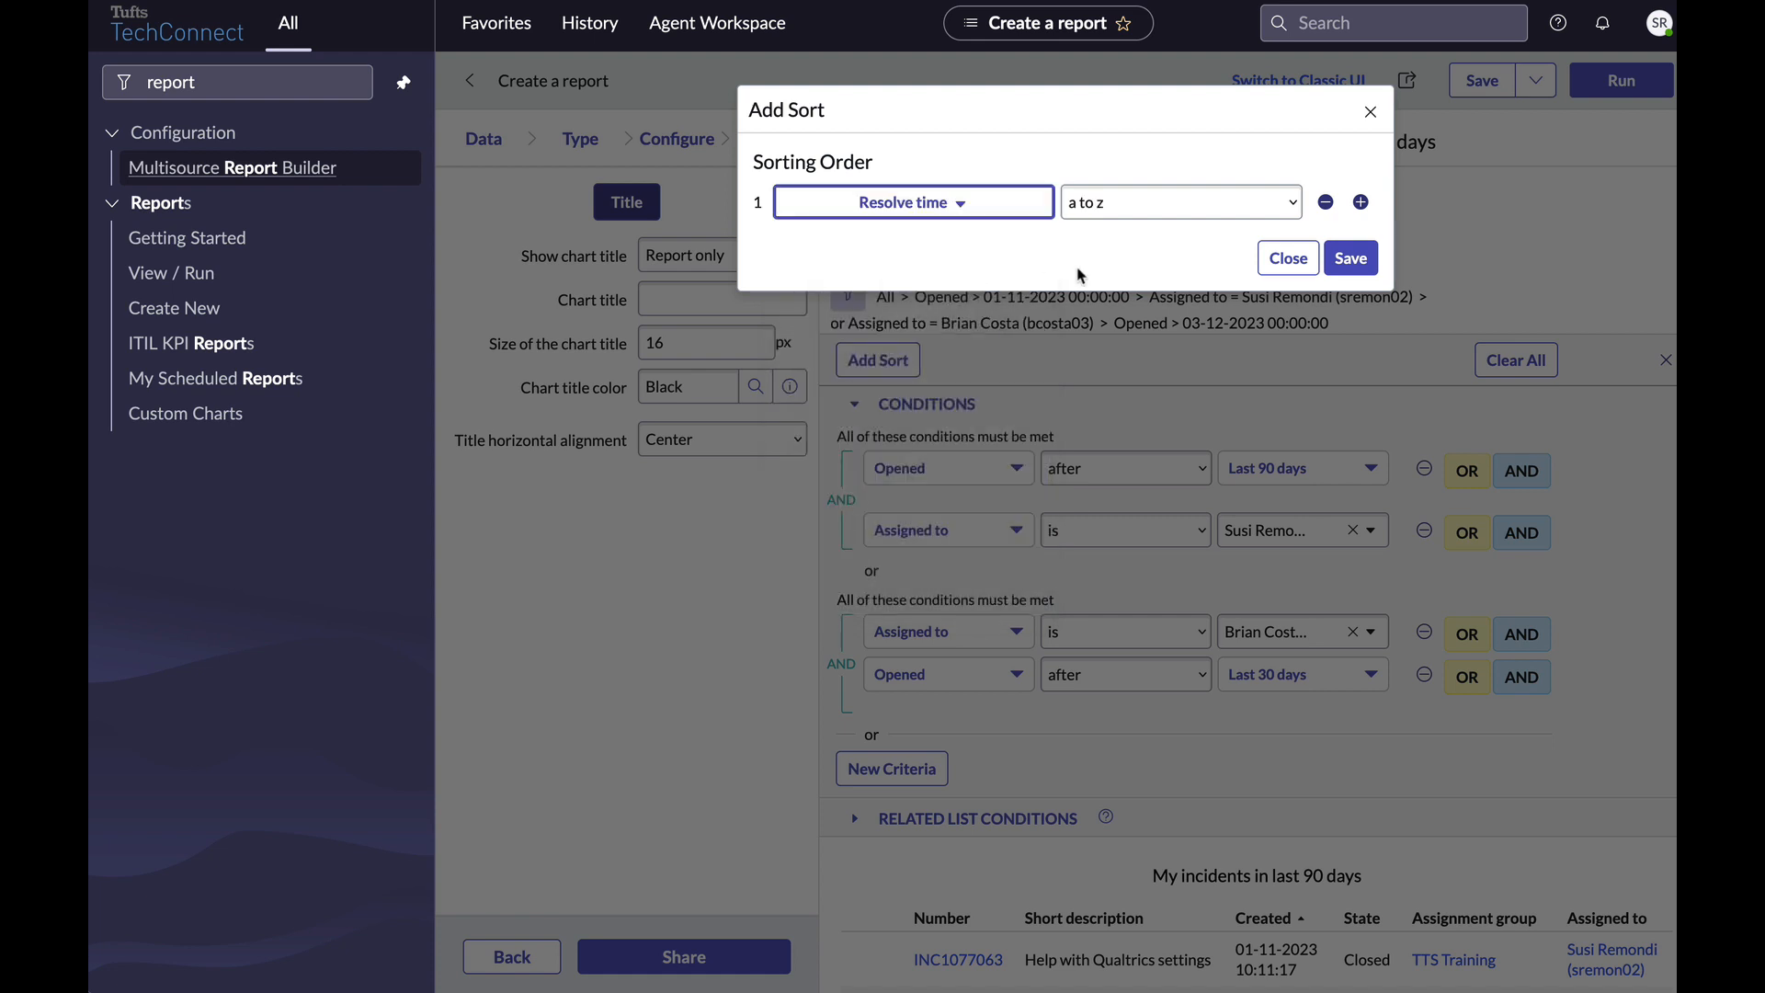
click(1347, 259)
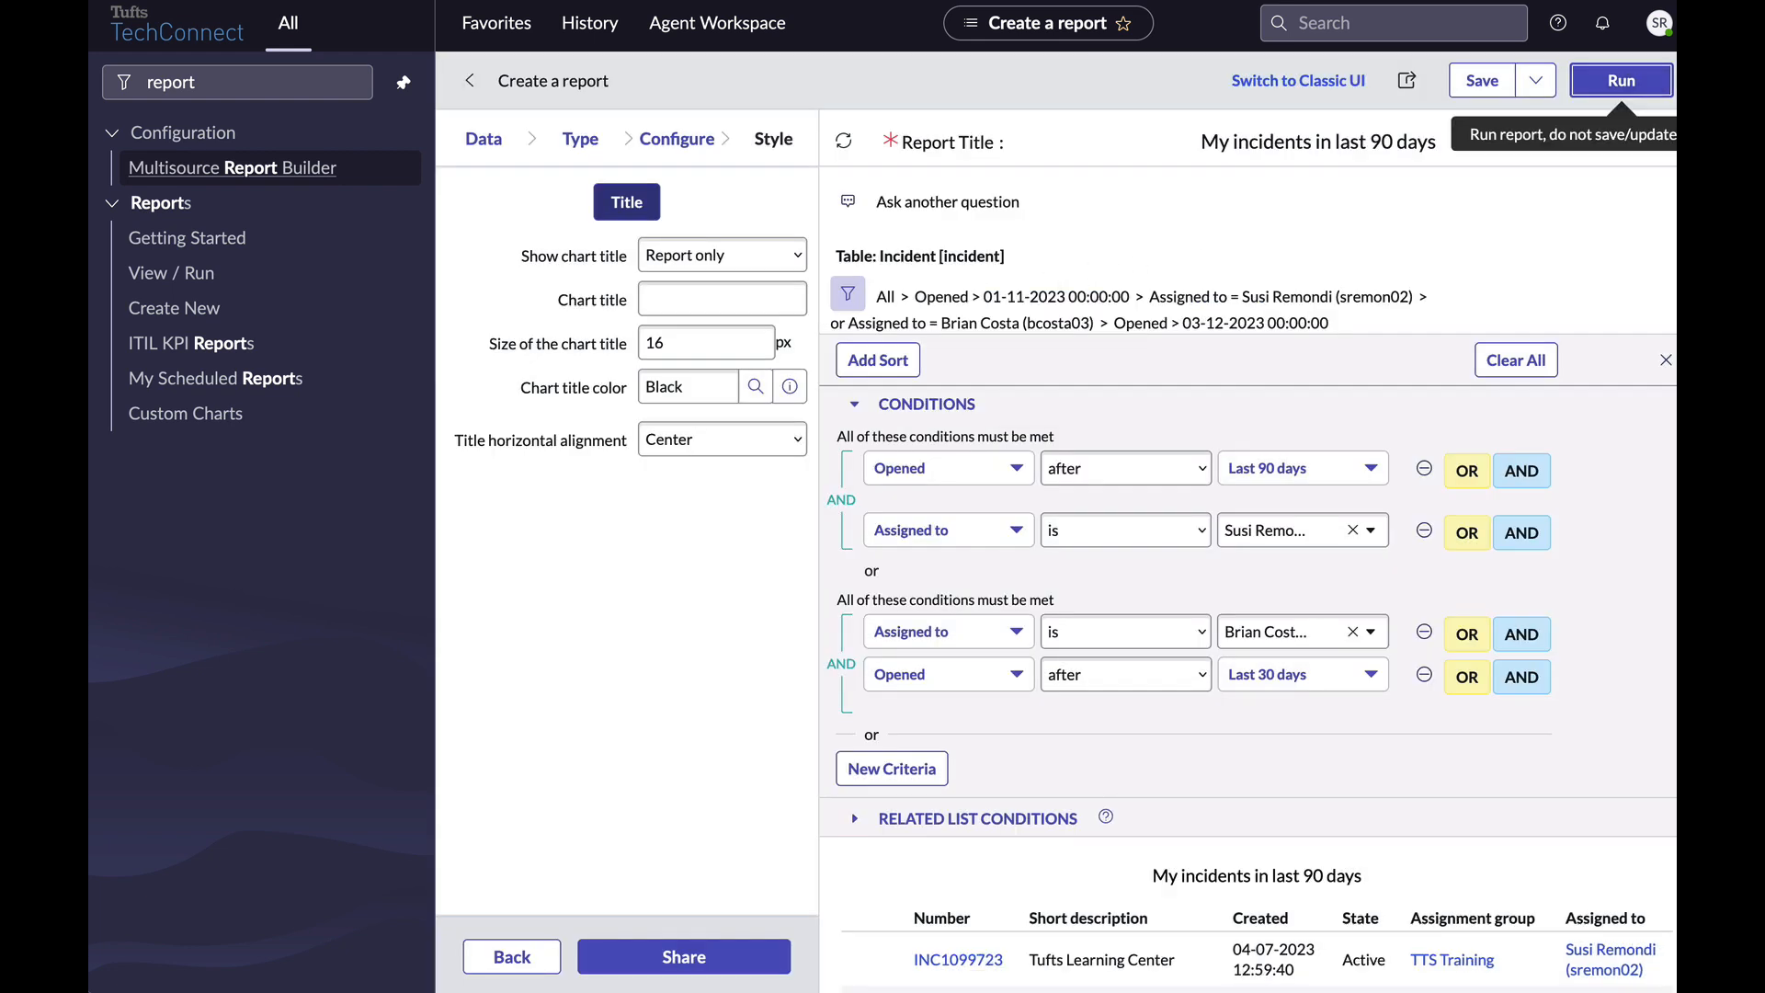
click(1648, 92)
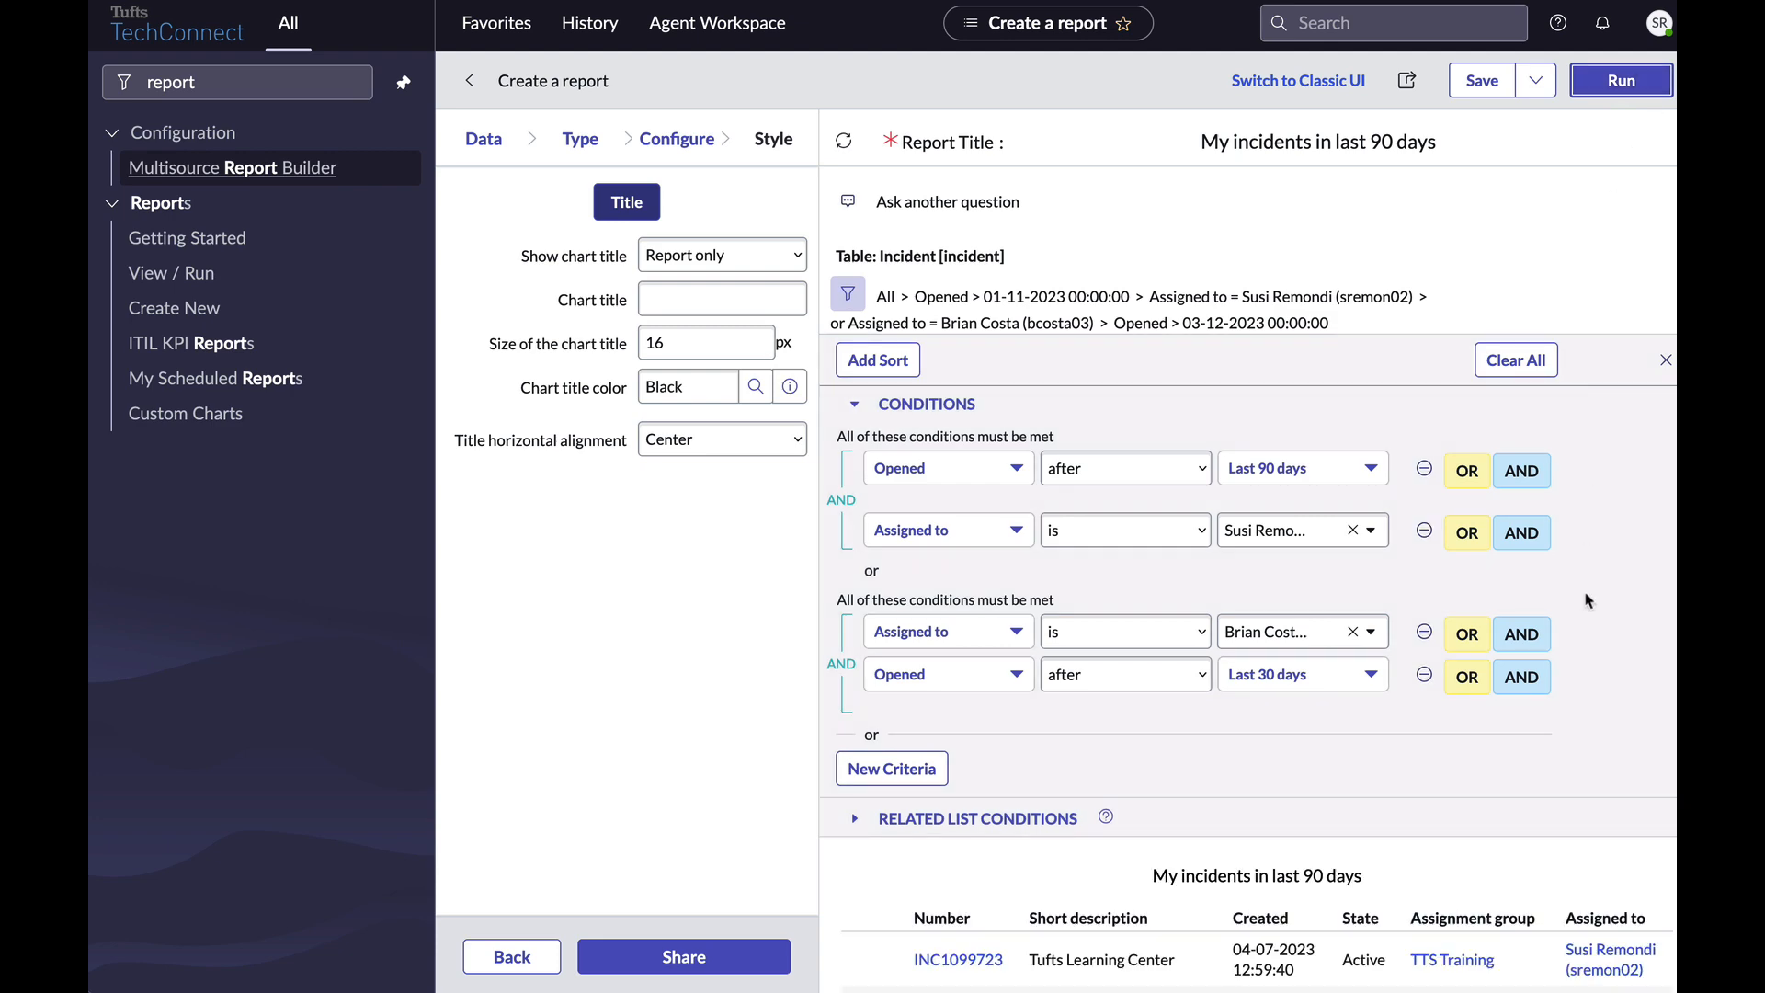
scroll(1590, 602, down, 3)
scroll(1585, 598, up, 2)
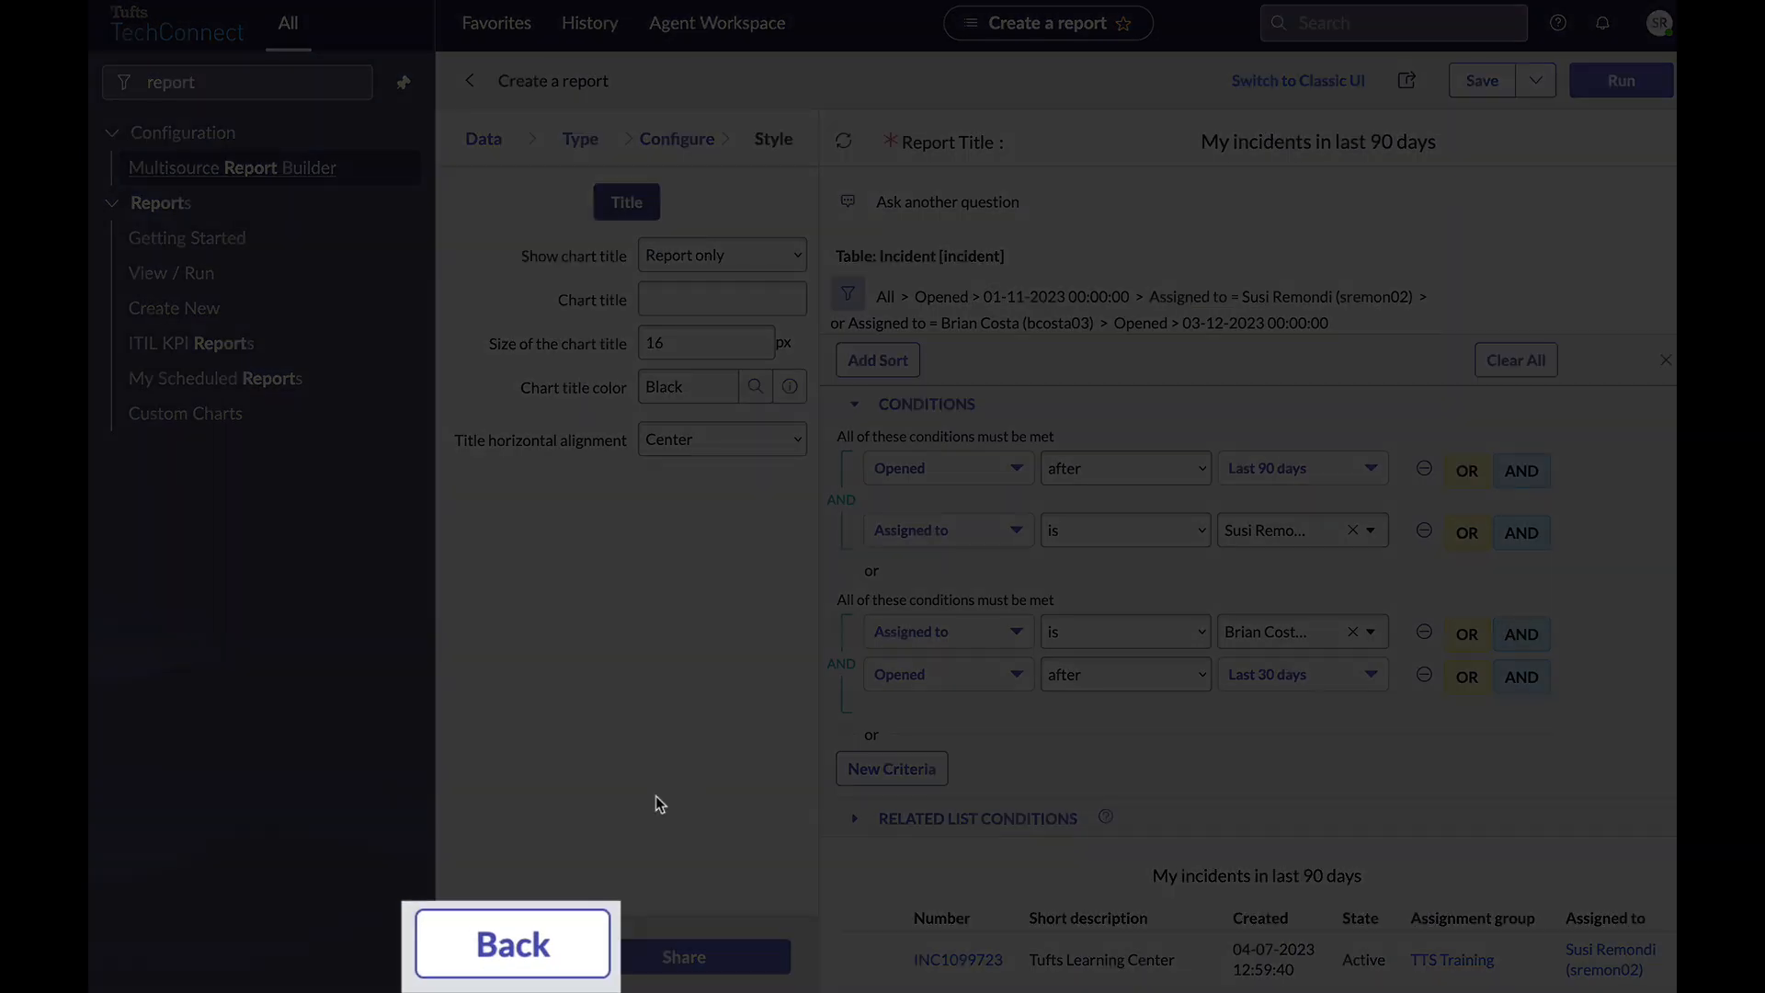
click(512, 945)
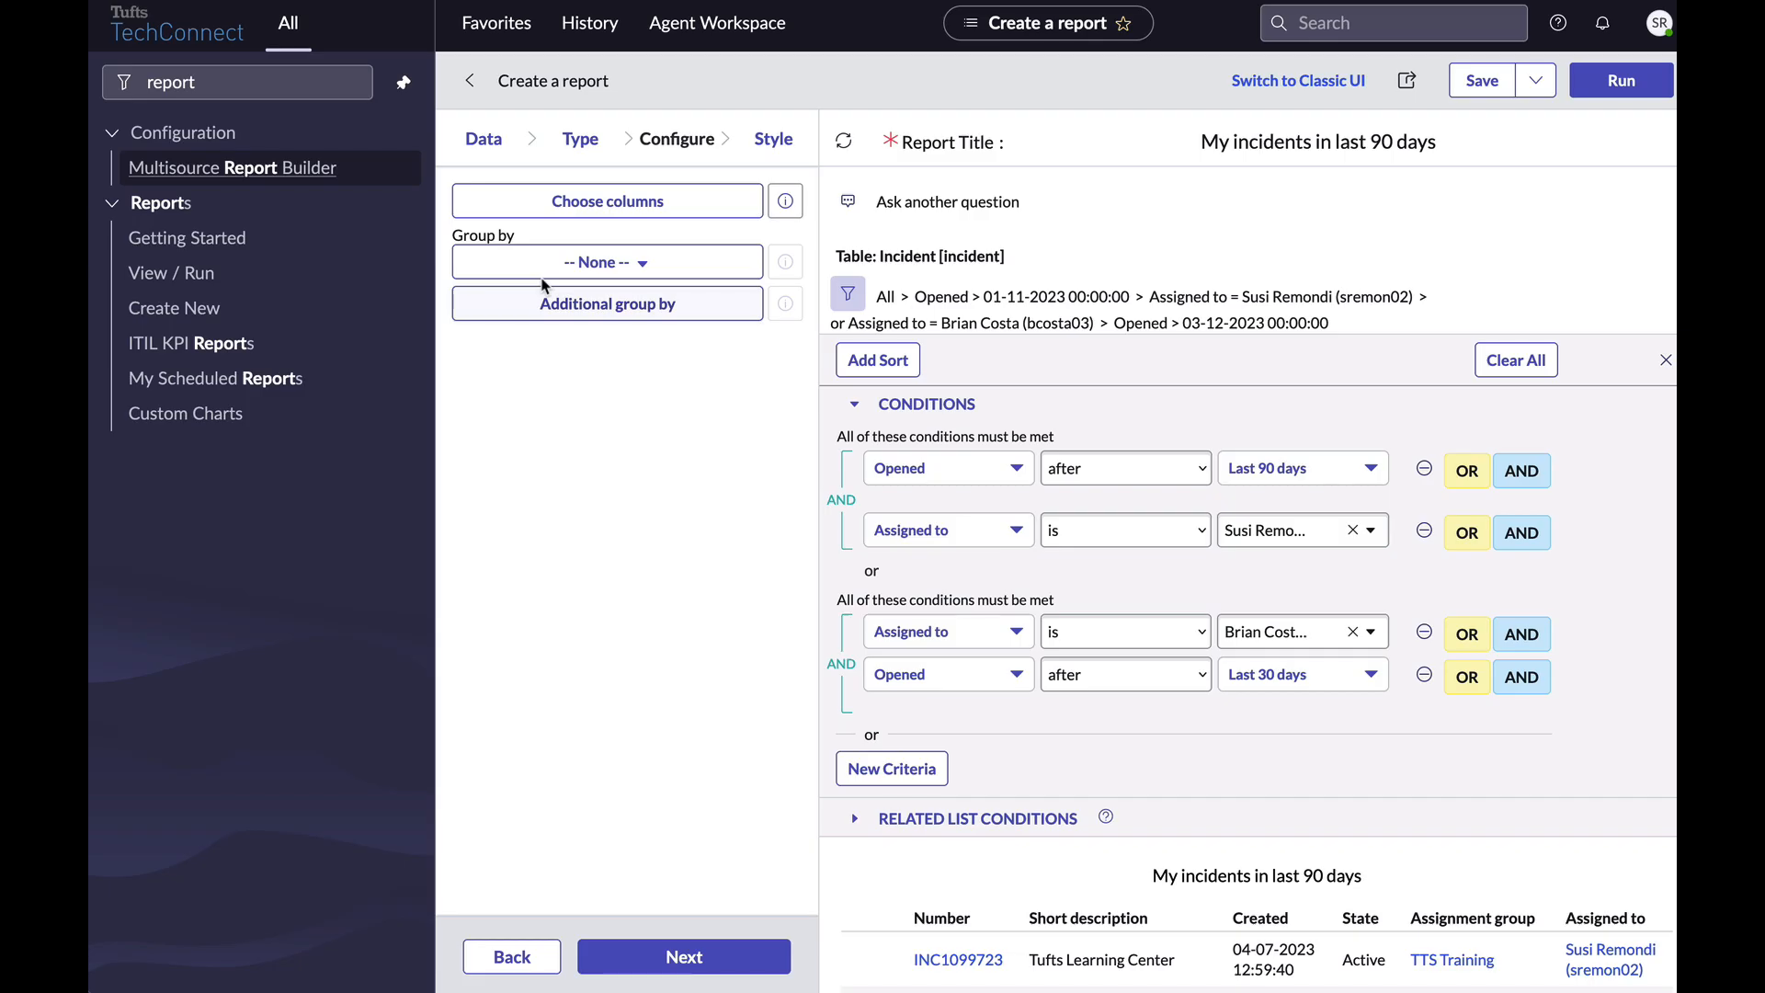
click(537, 273)
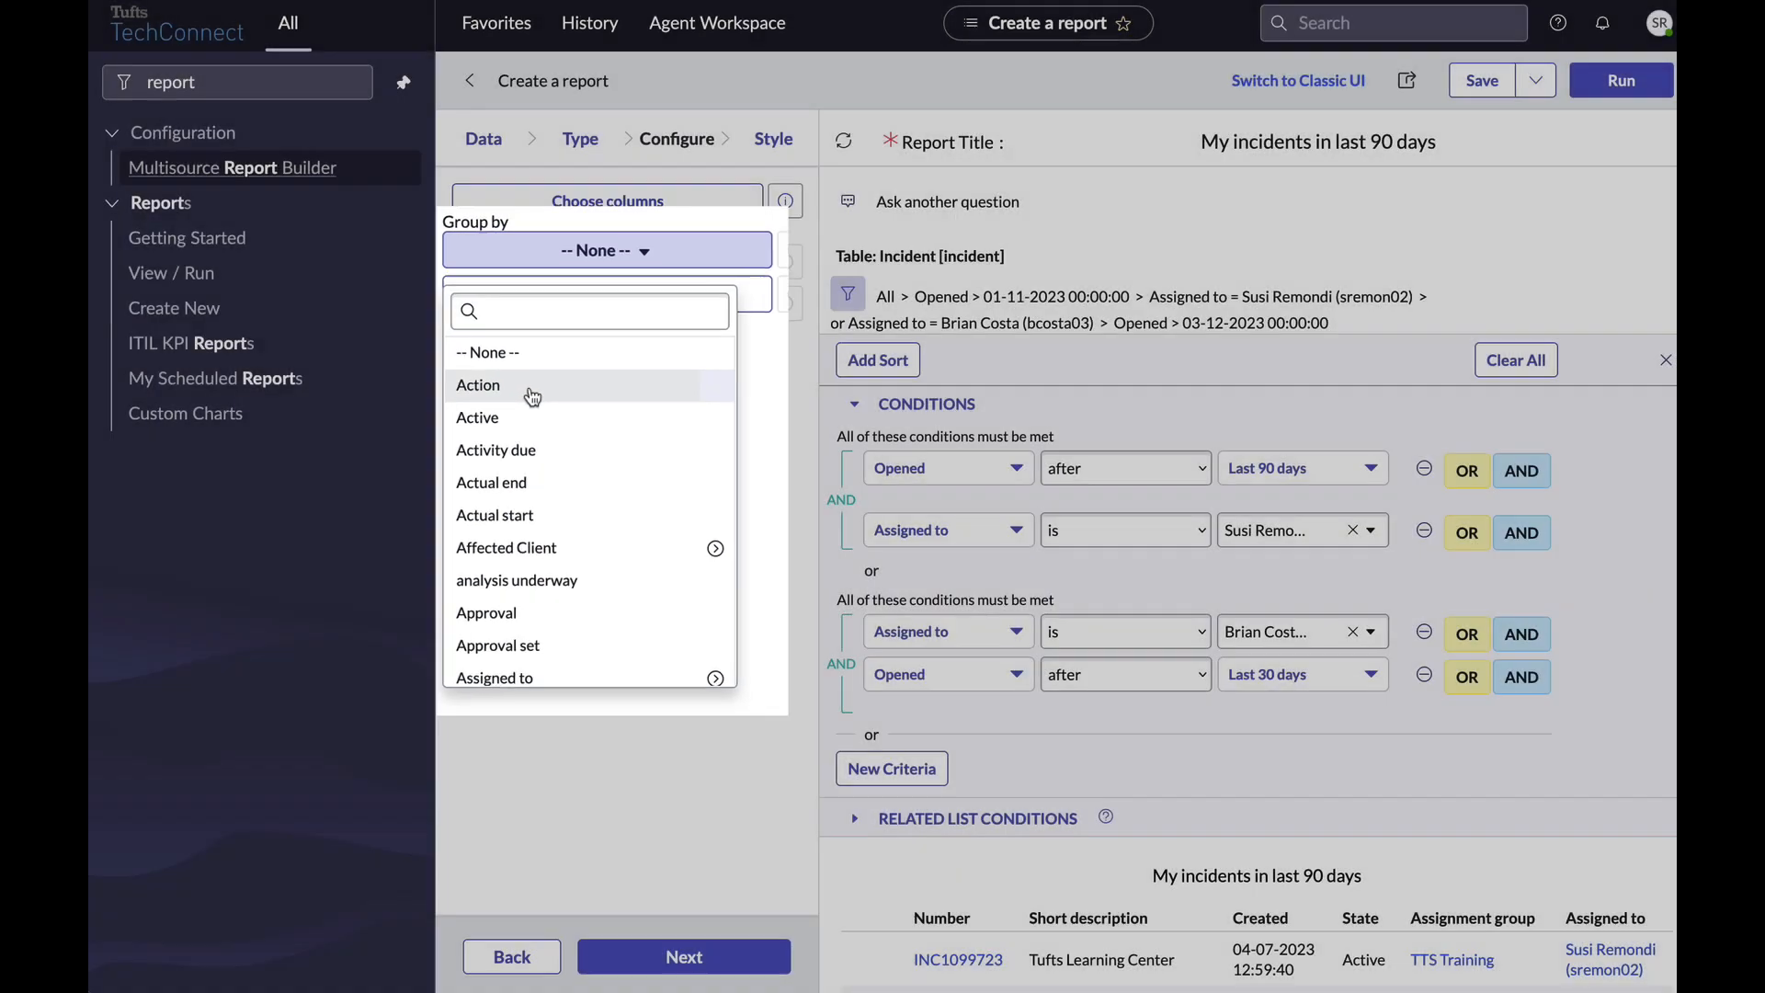
click(515, 370)
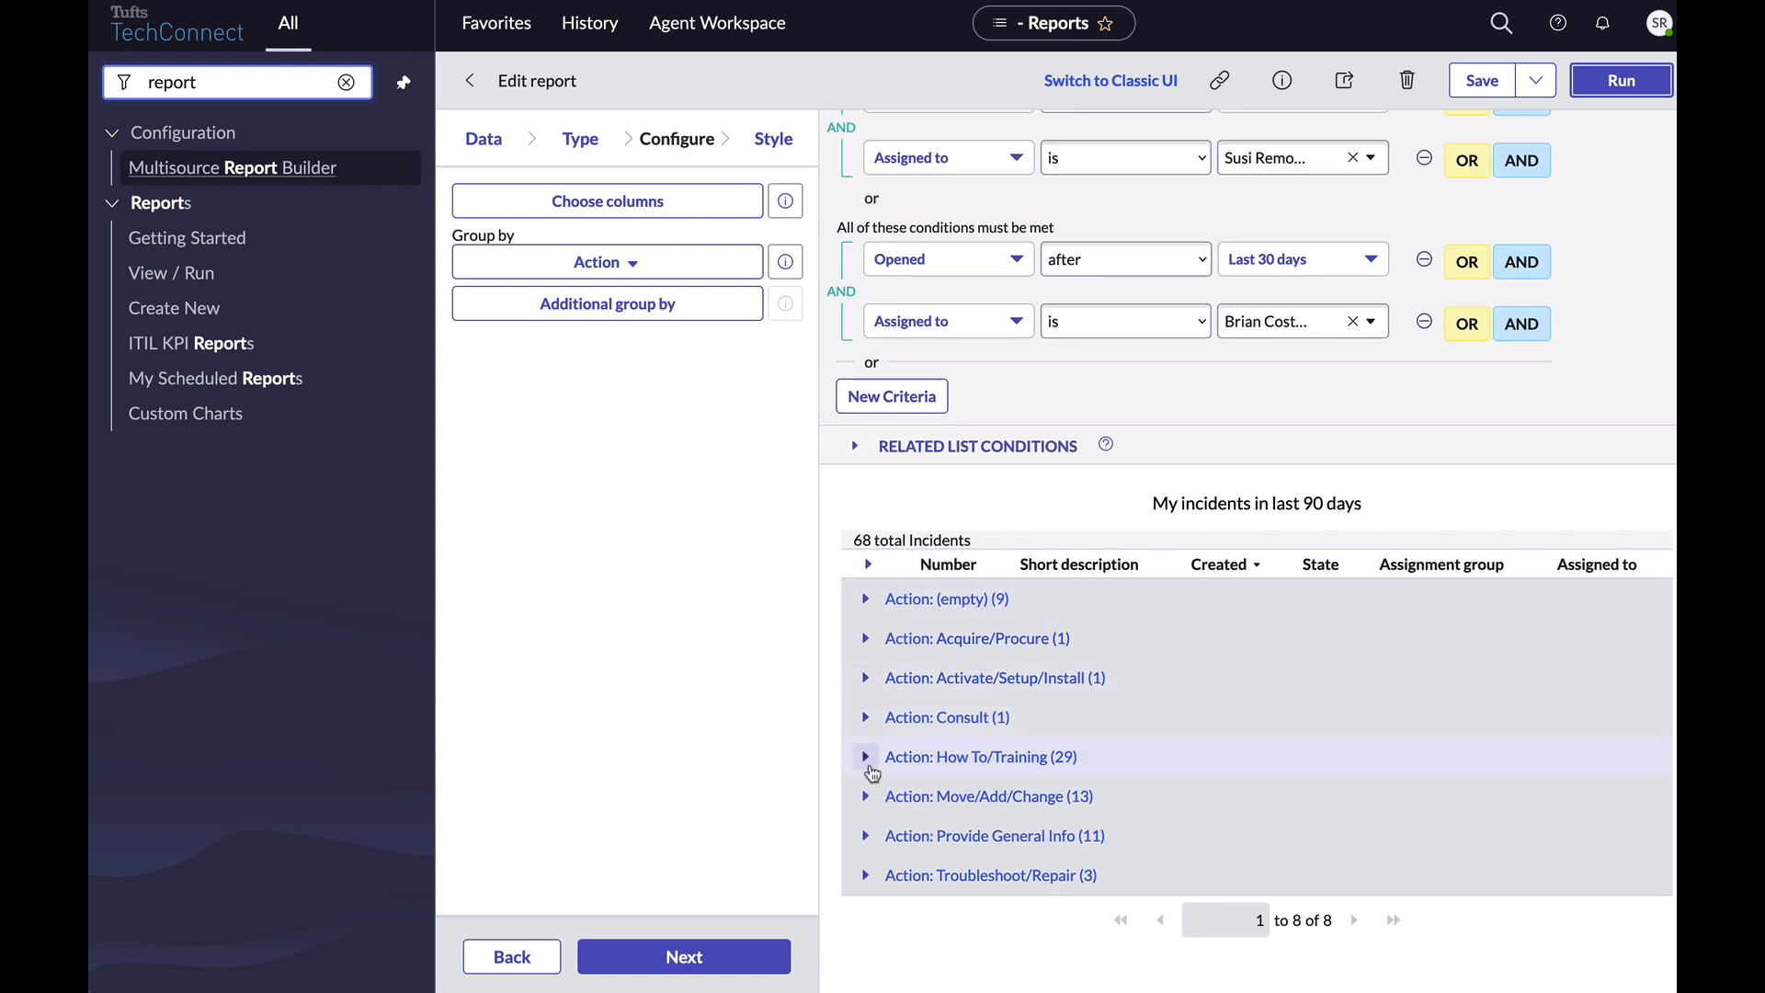
click(868, 767)
scroll(873, 768, down, 3)
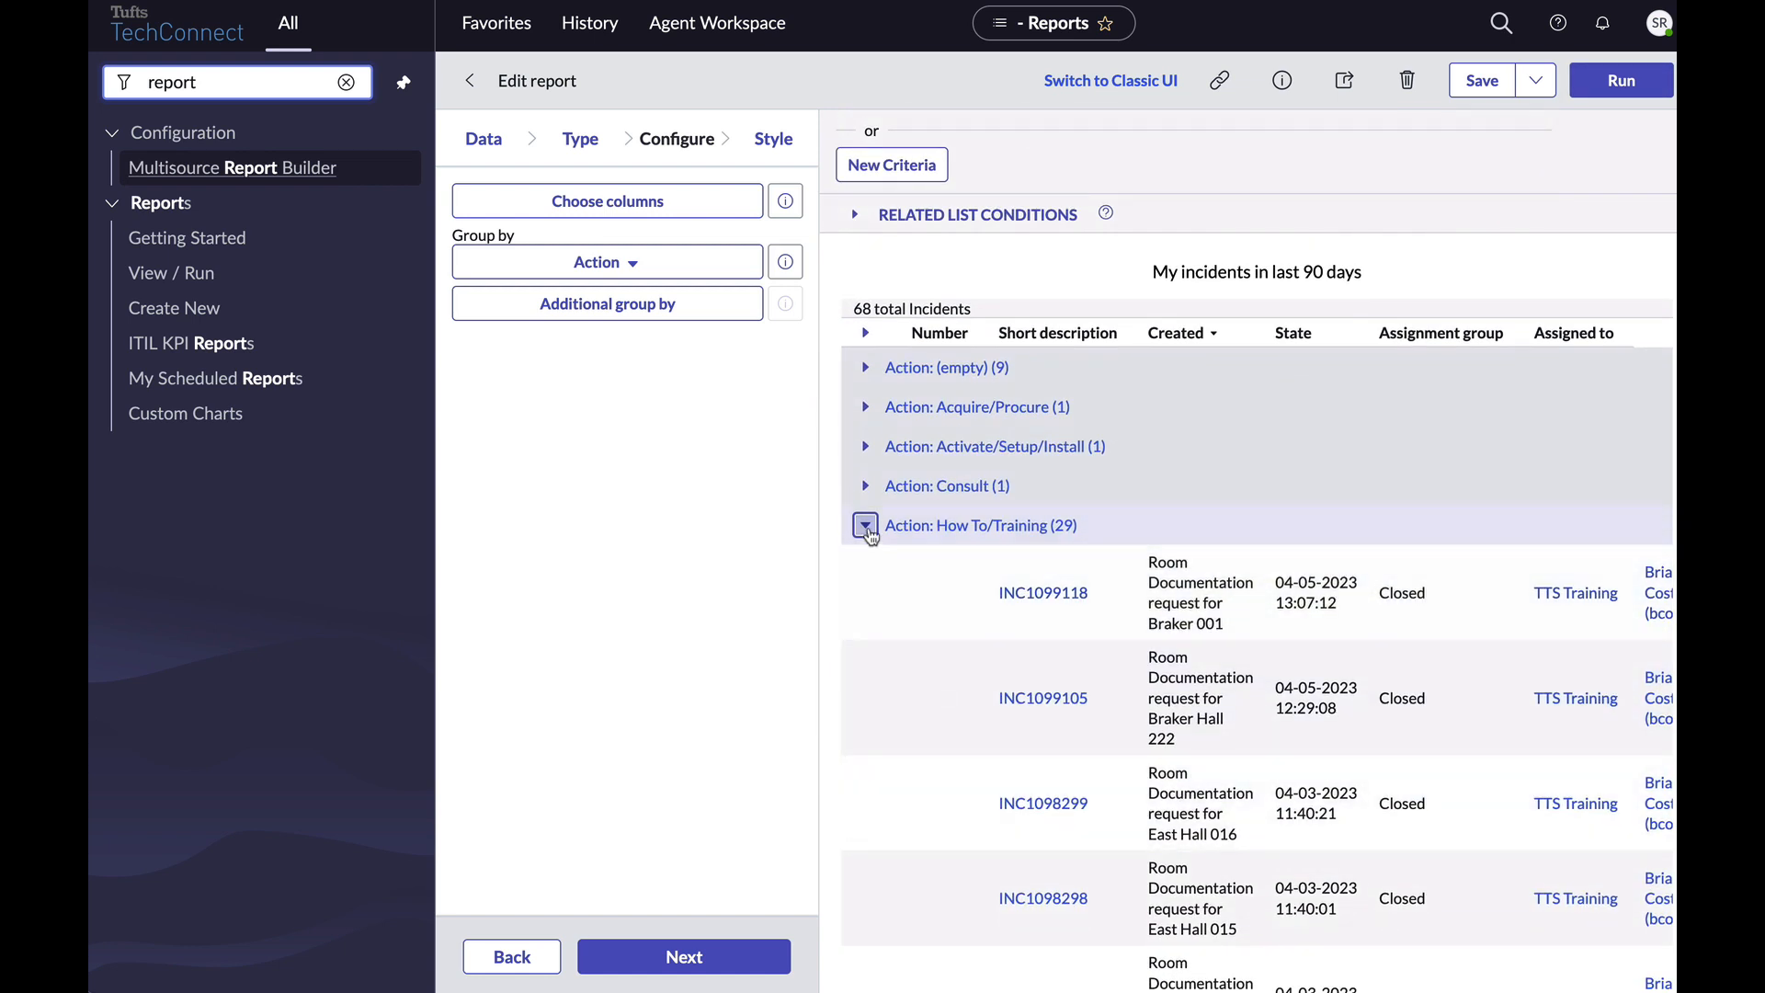
click(867, 532)
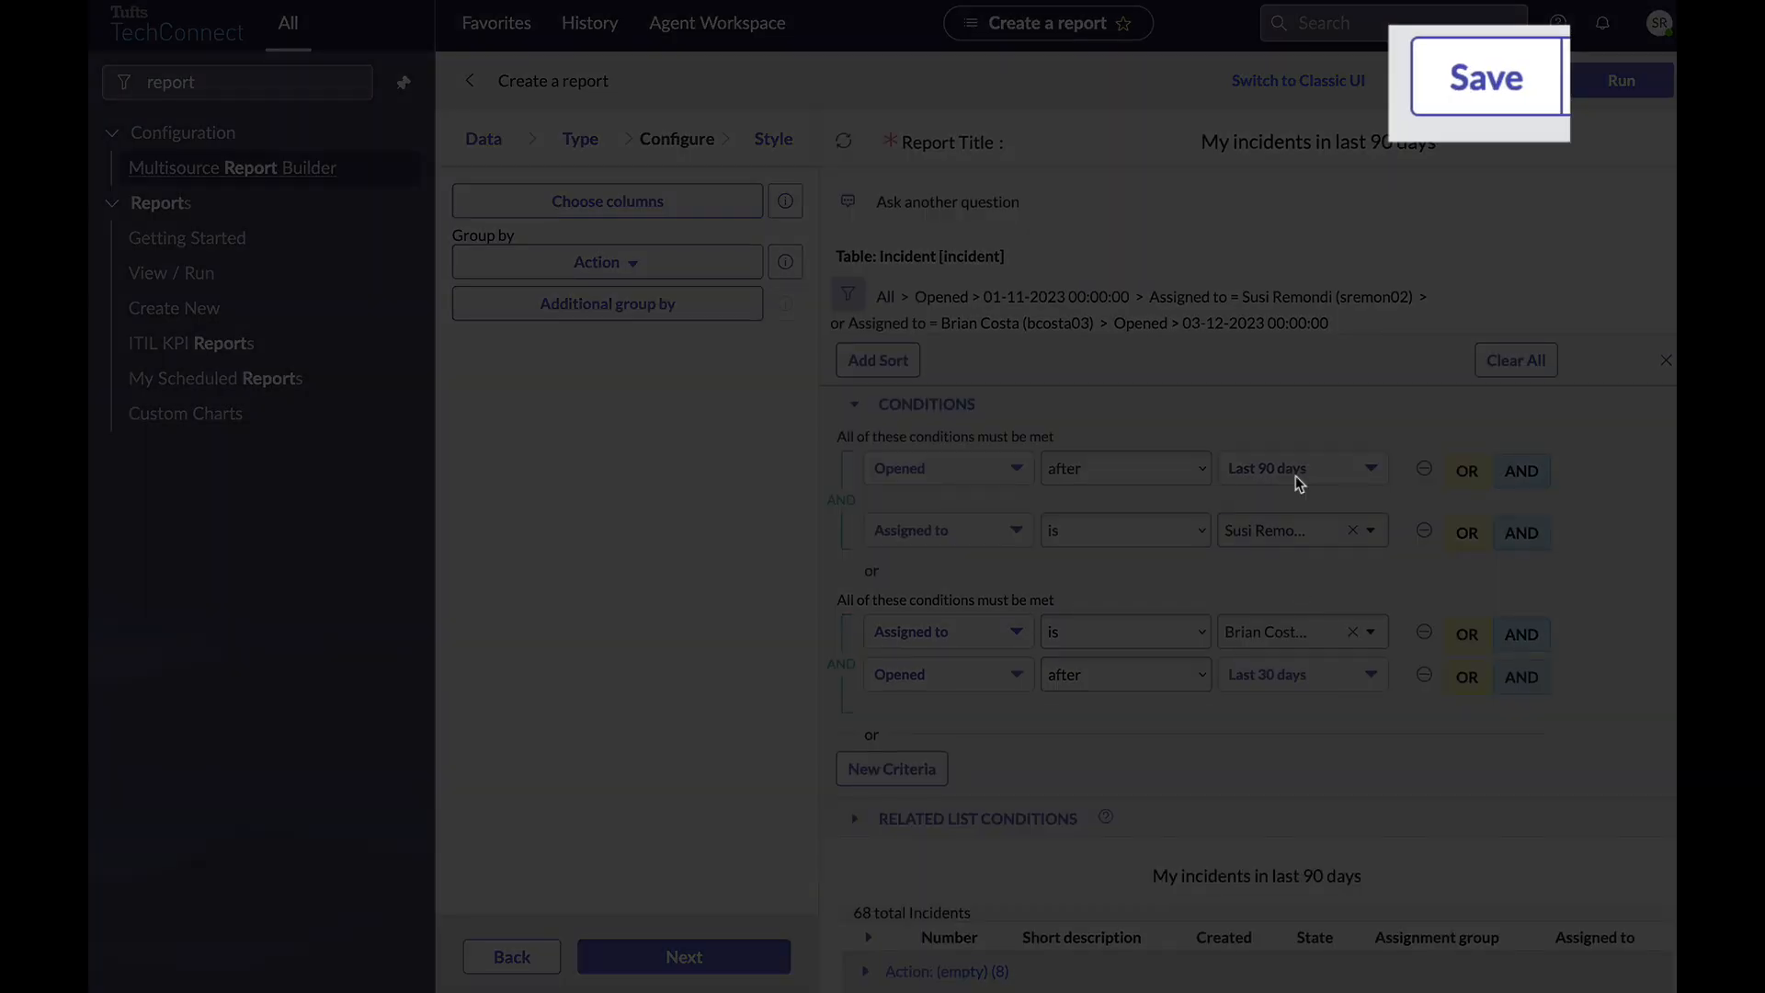
Save the report as 'My incidents in last 90 days' and continue from Configure to Style.
click(1476, 81)
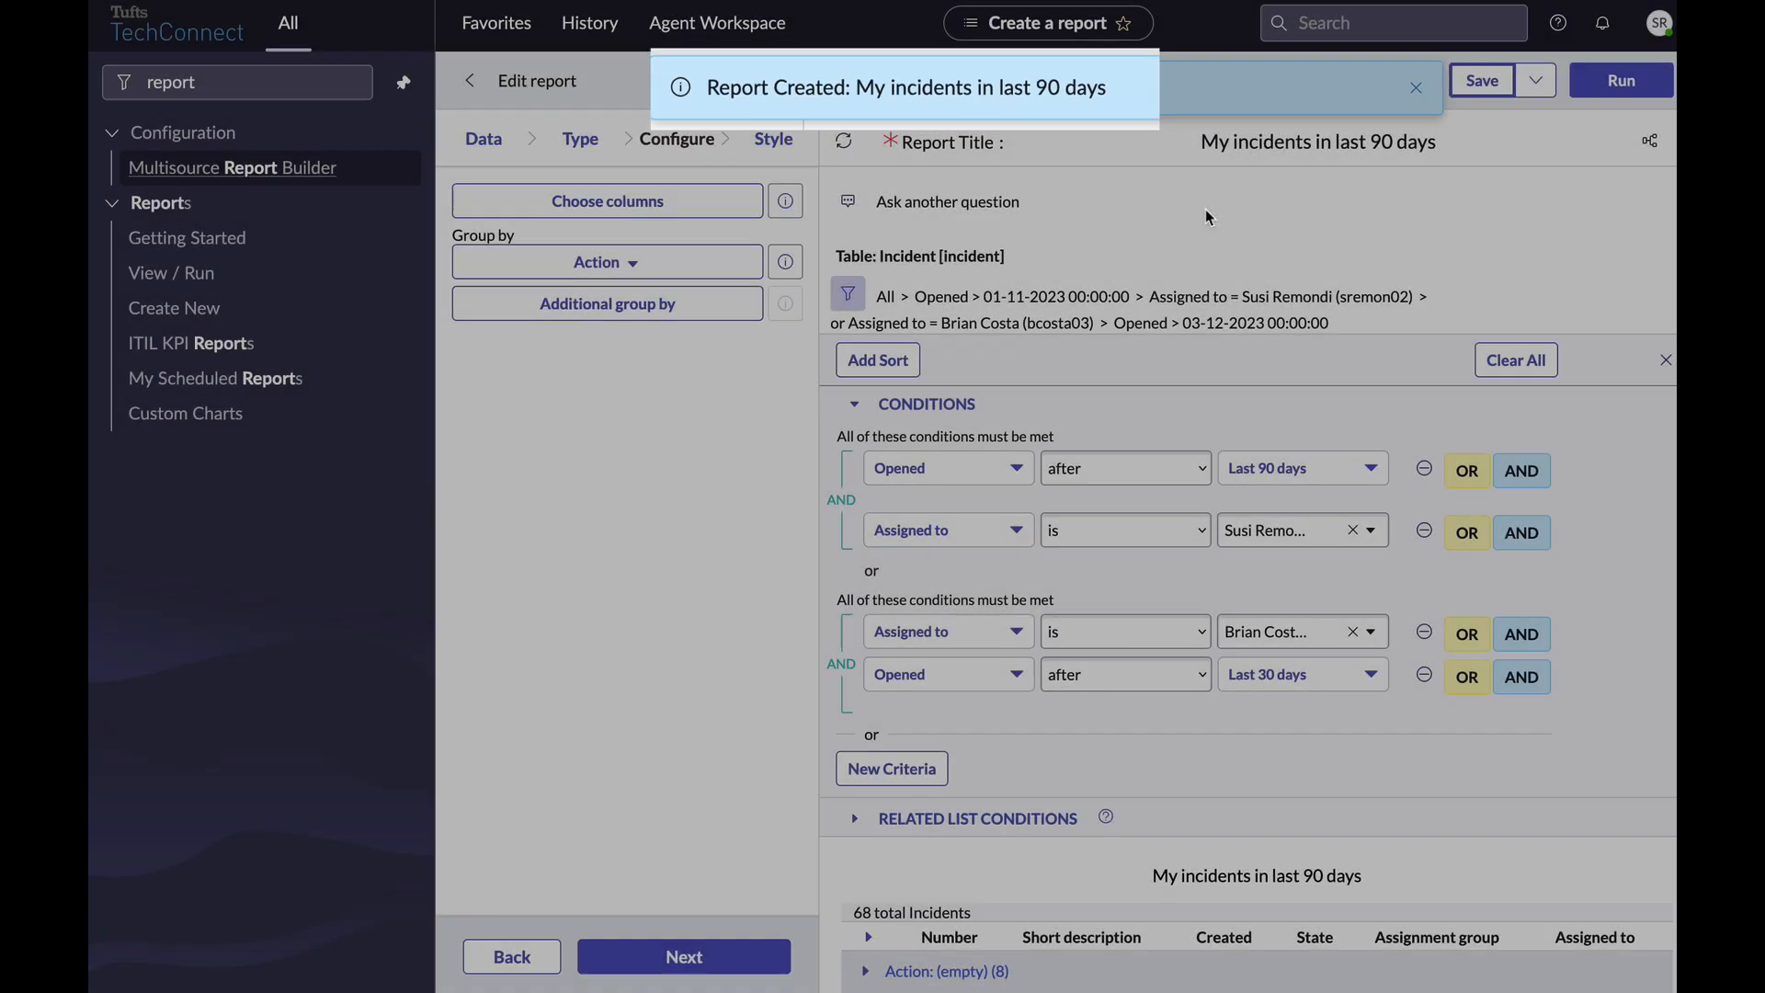
click(744, 955)
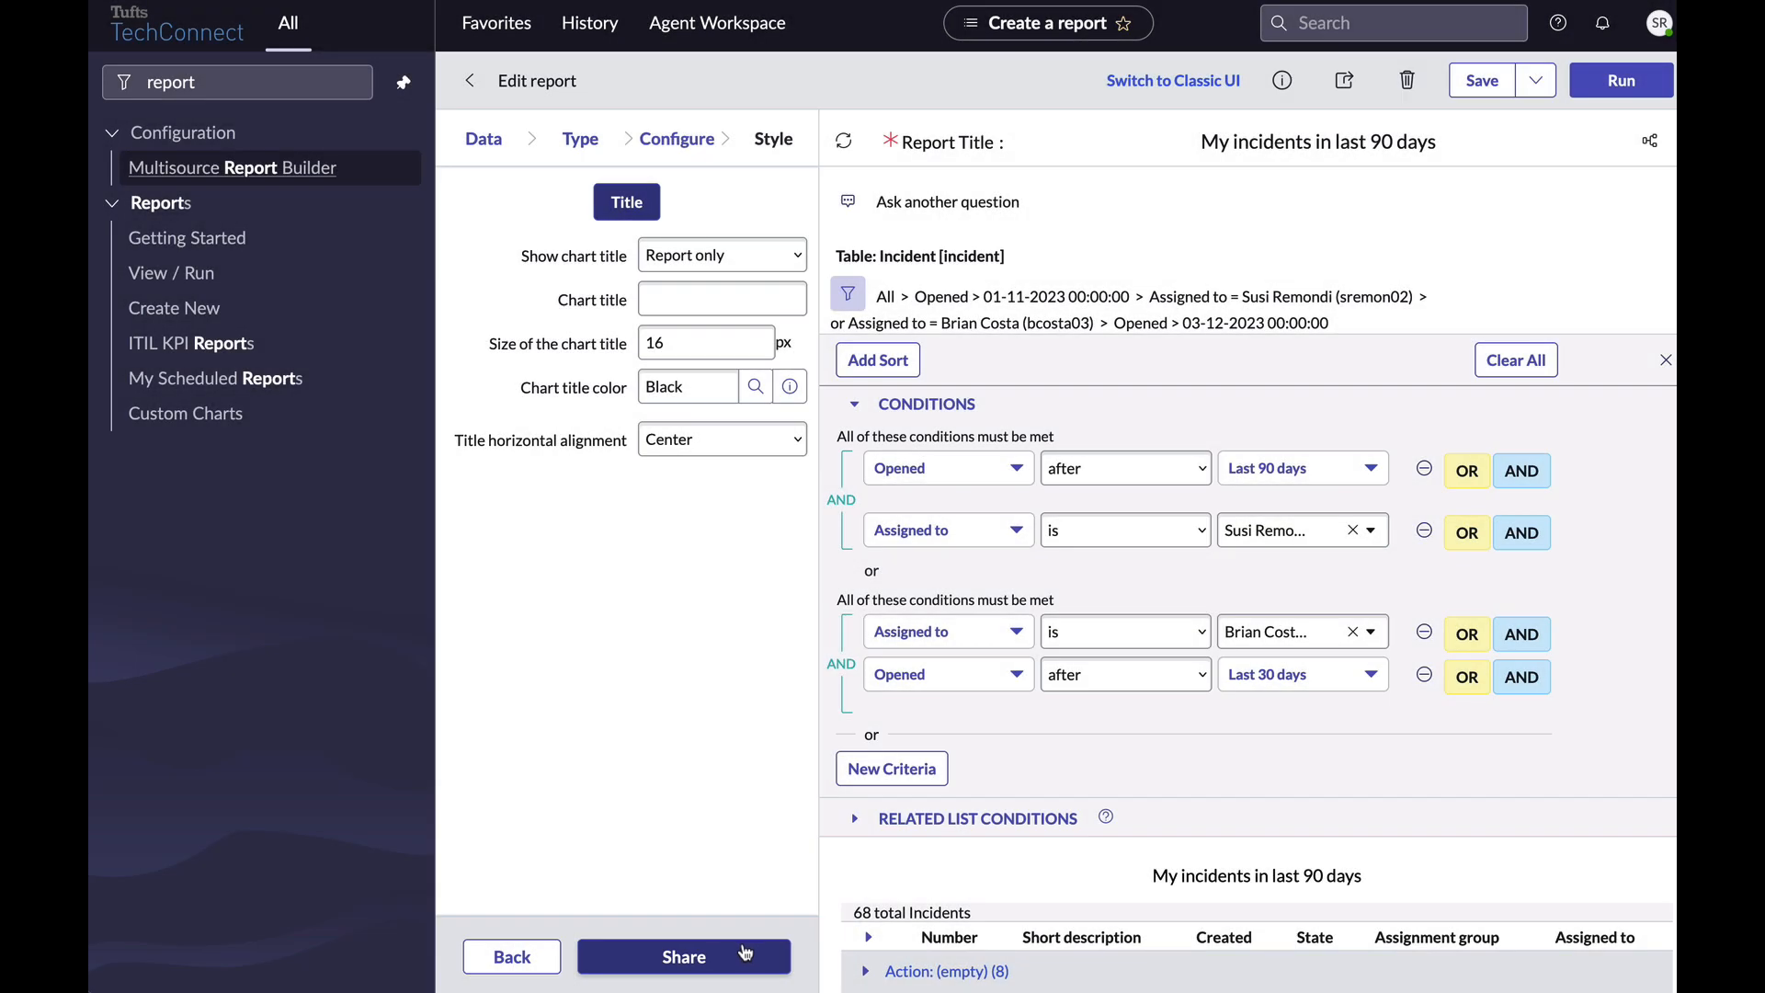
In the report's sharing settings, add a searched user under Groups and Users, set visibility to Me, and confirm.
click(745, 952)
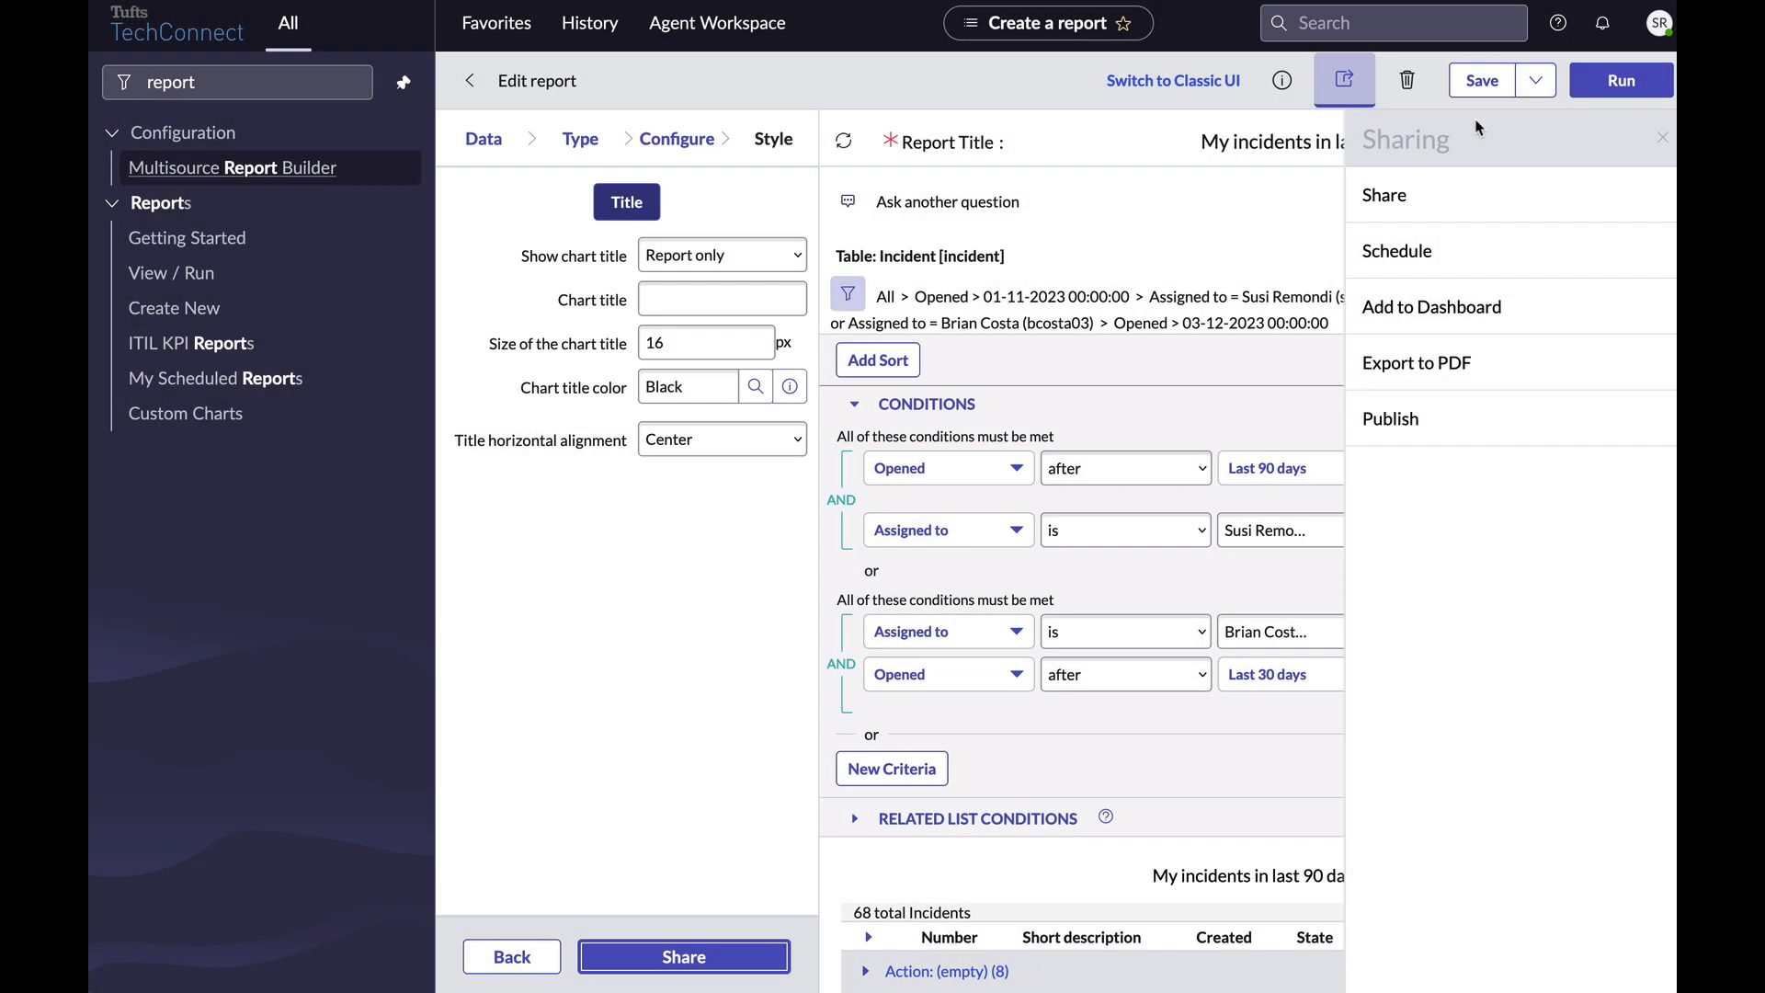
click(1388, 195)
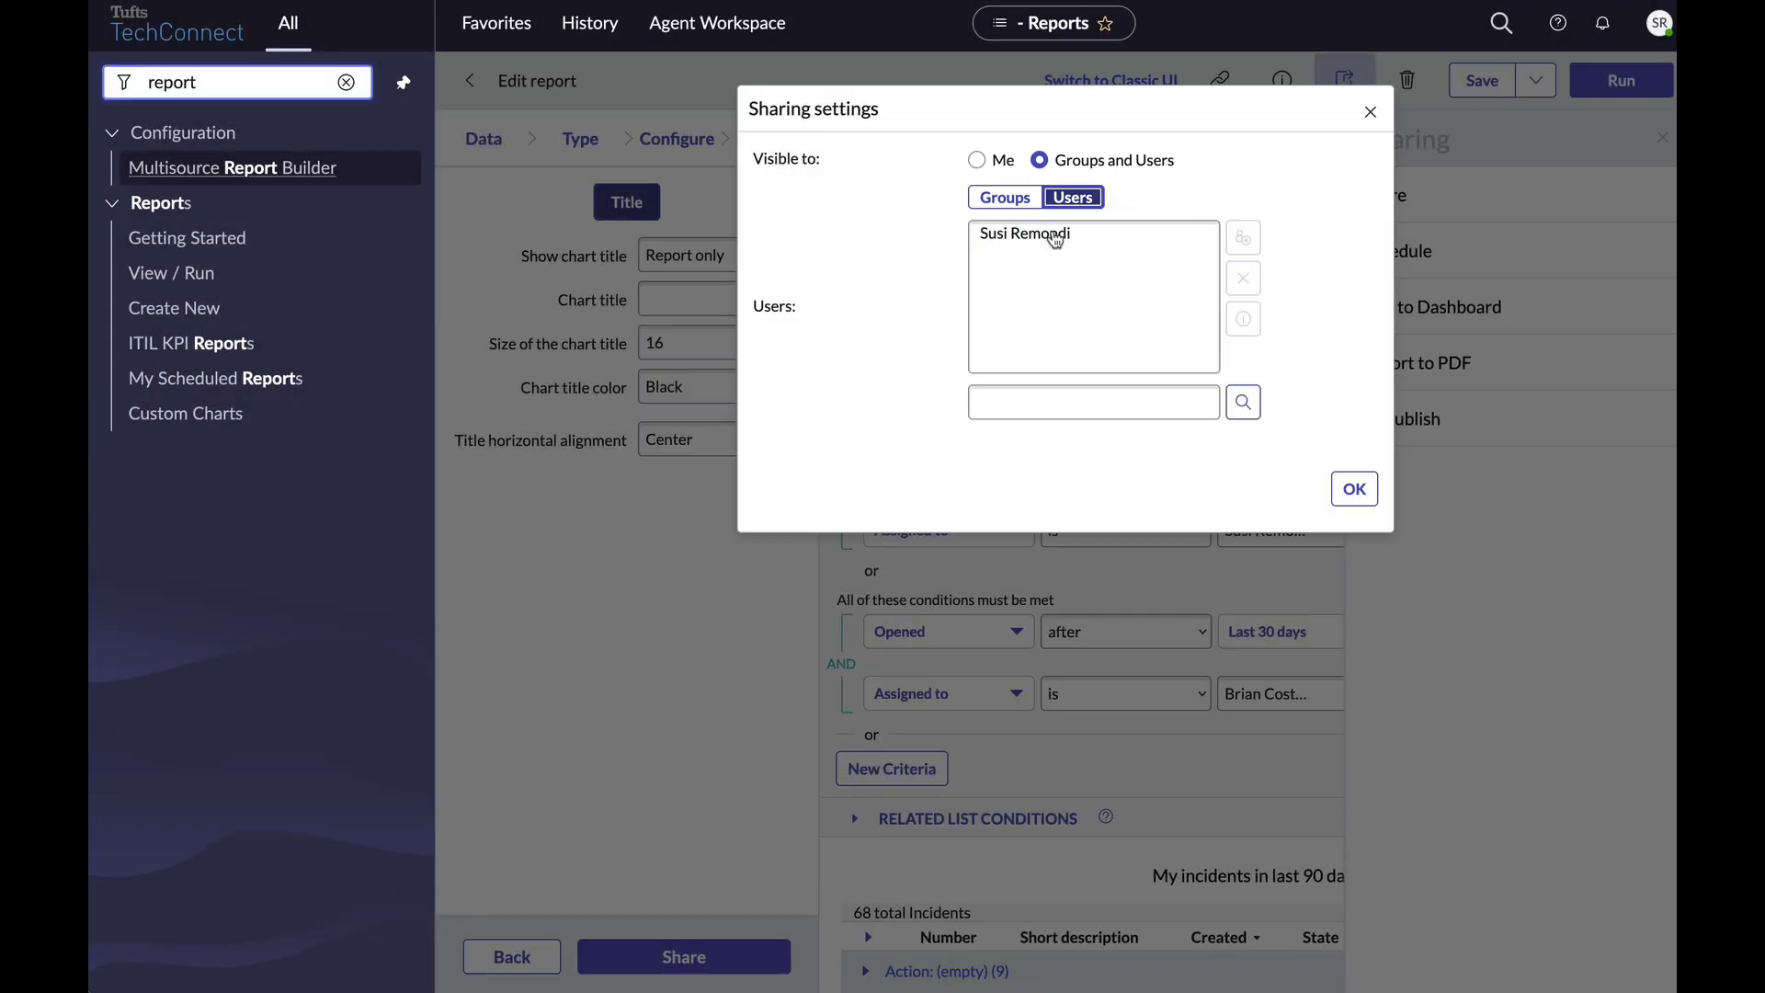
click(1025, 401)
text(brian)
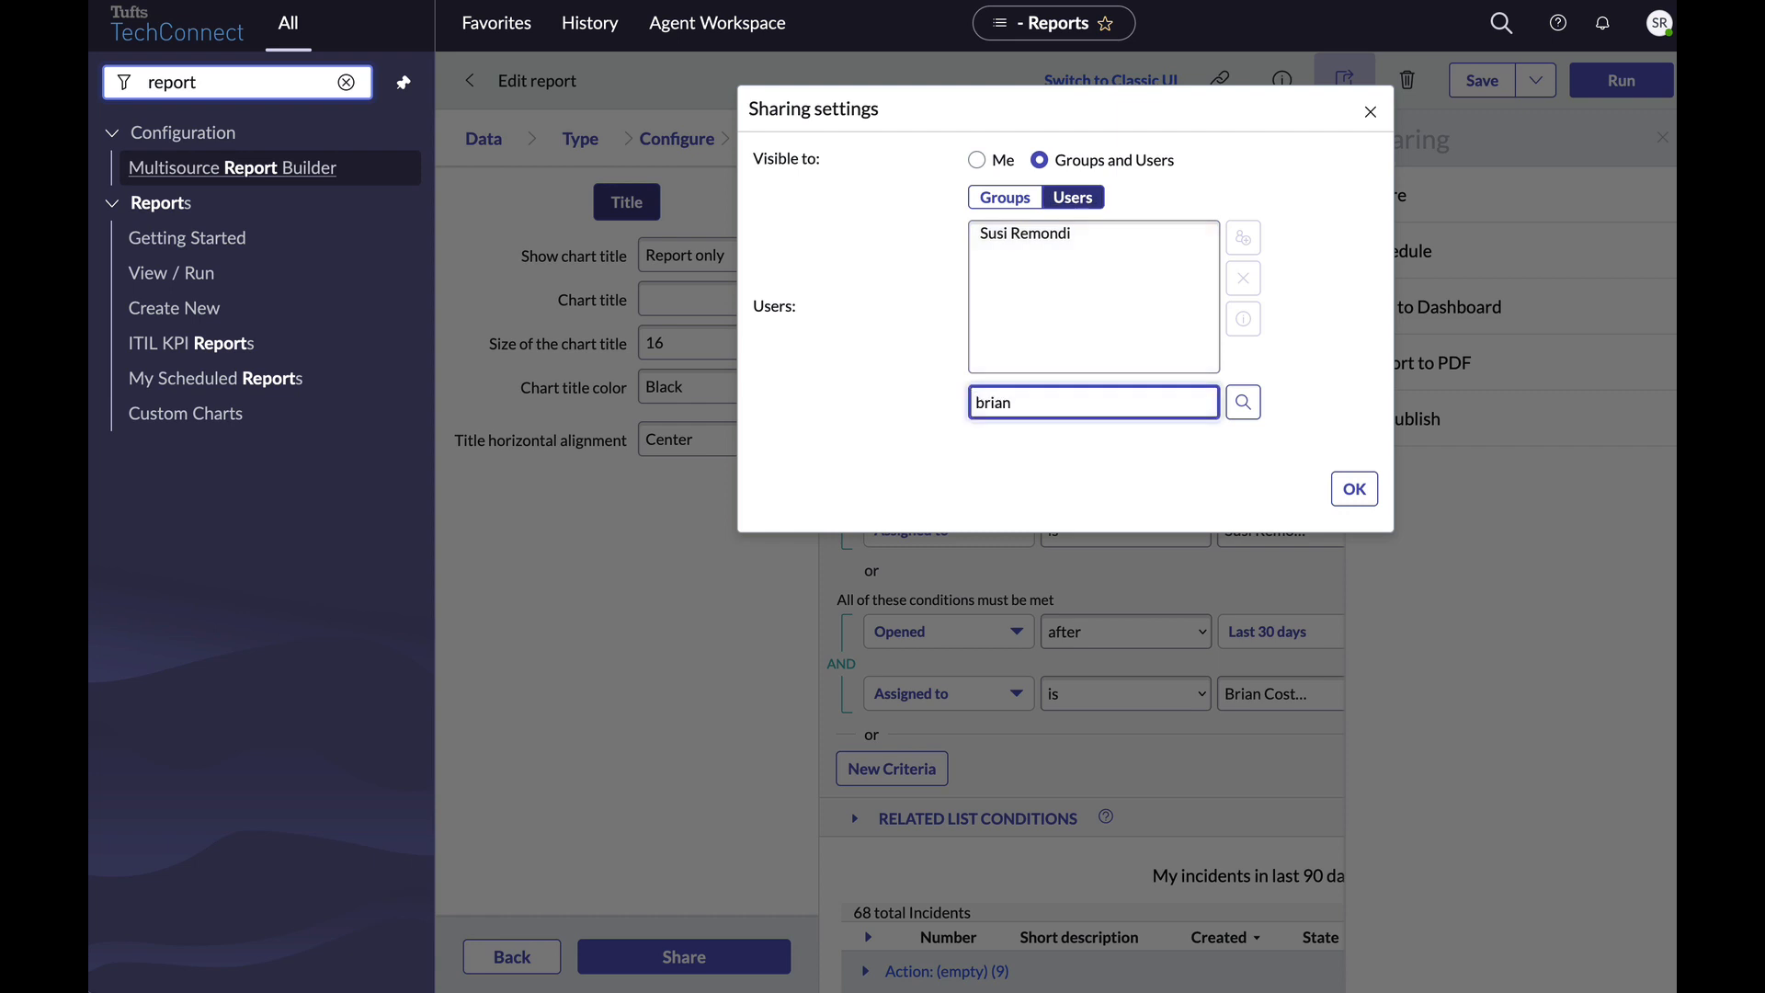
text( cost)
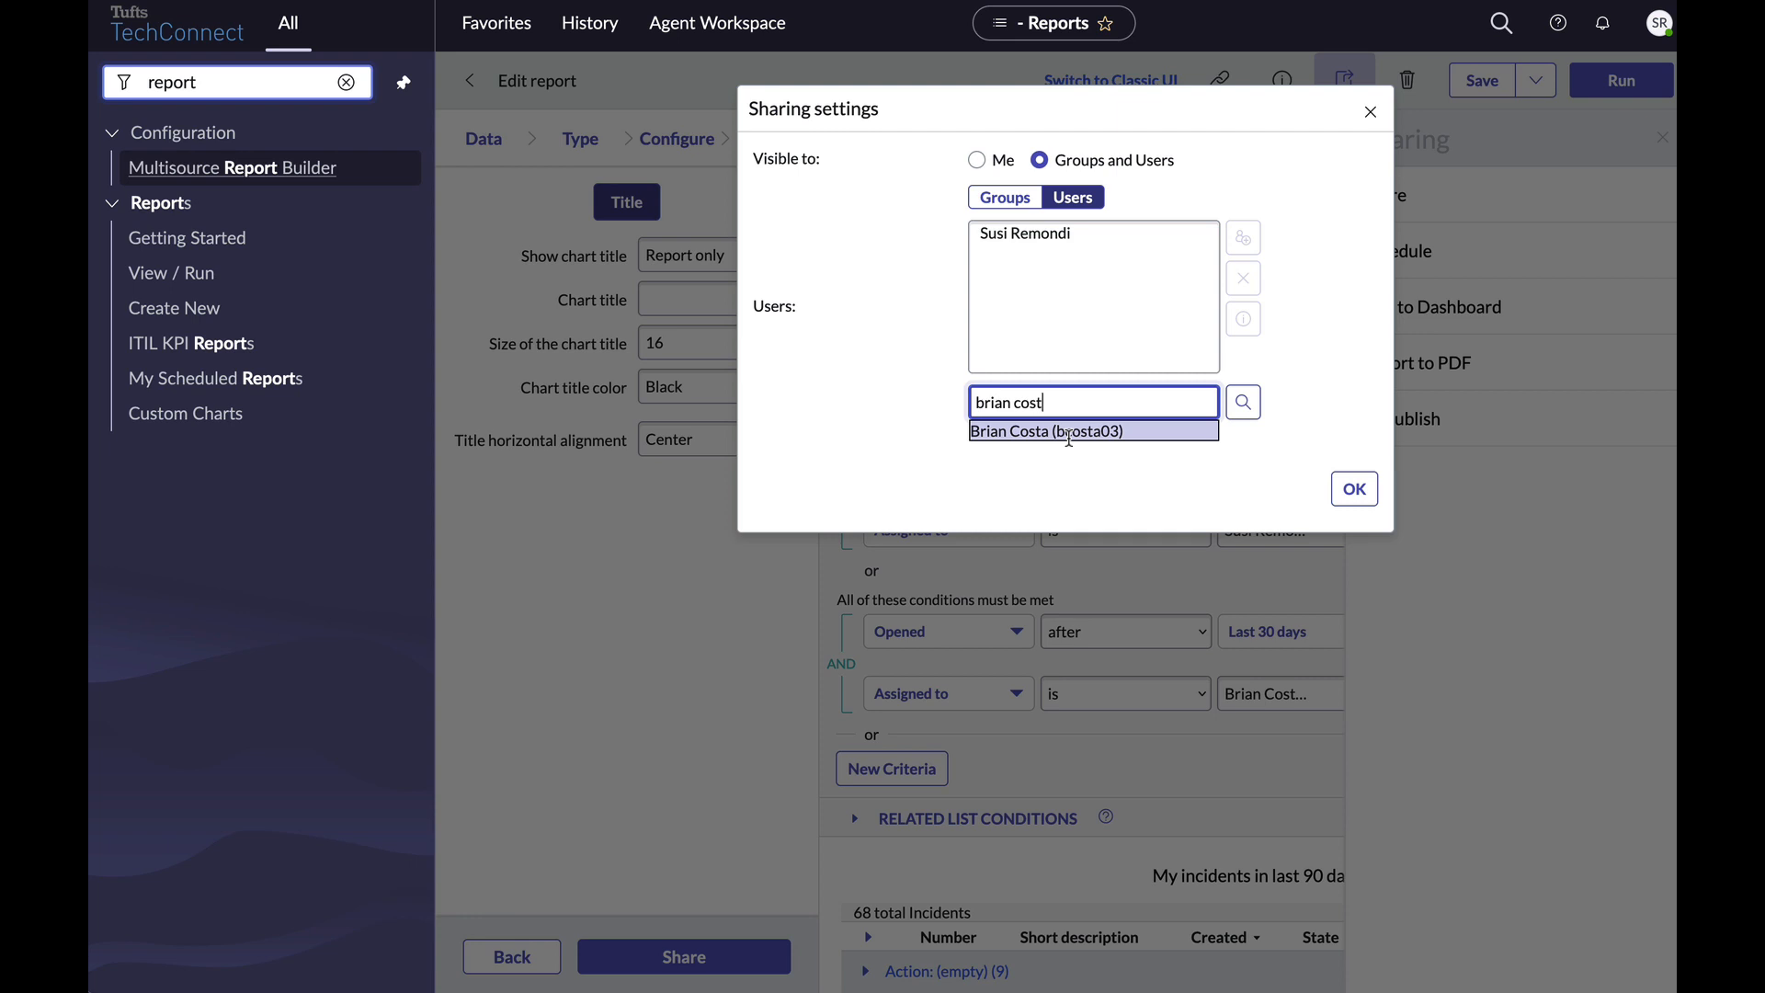
click(1068, 432)
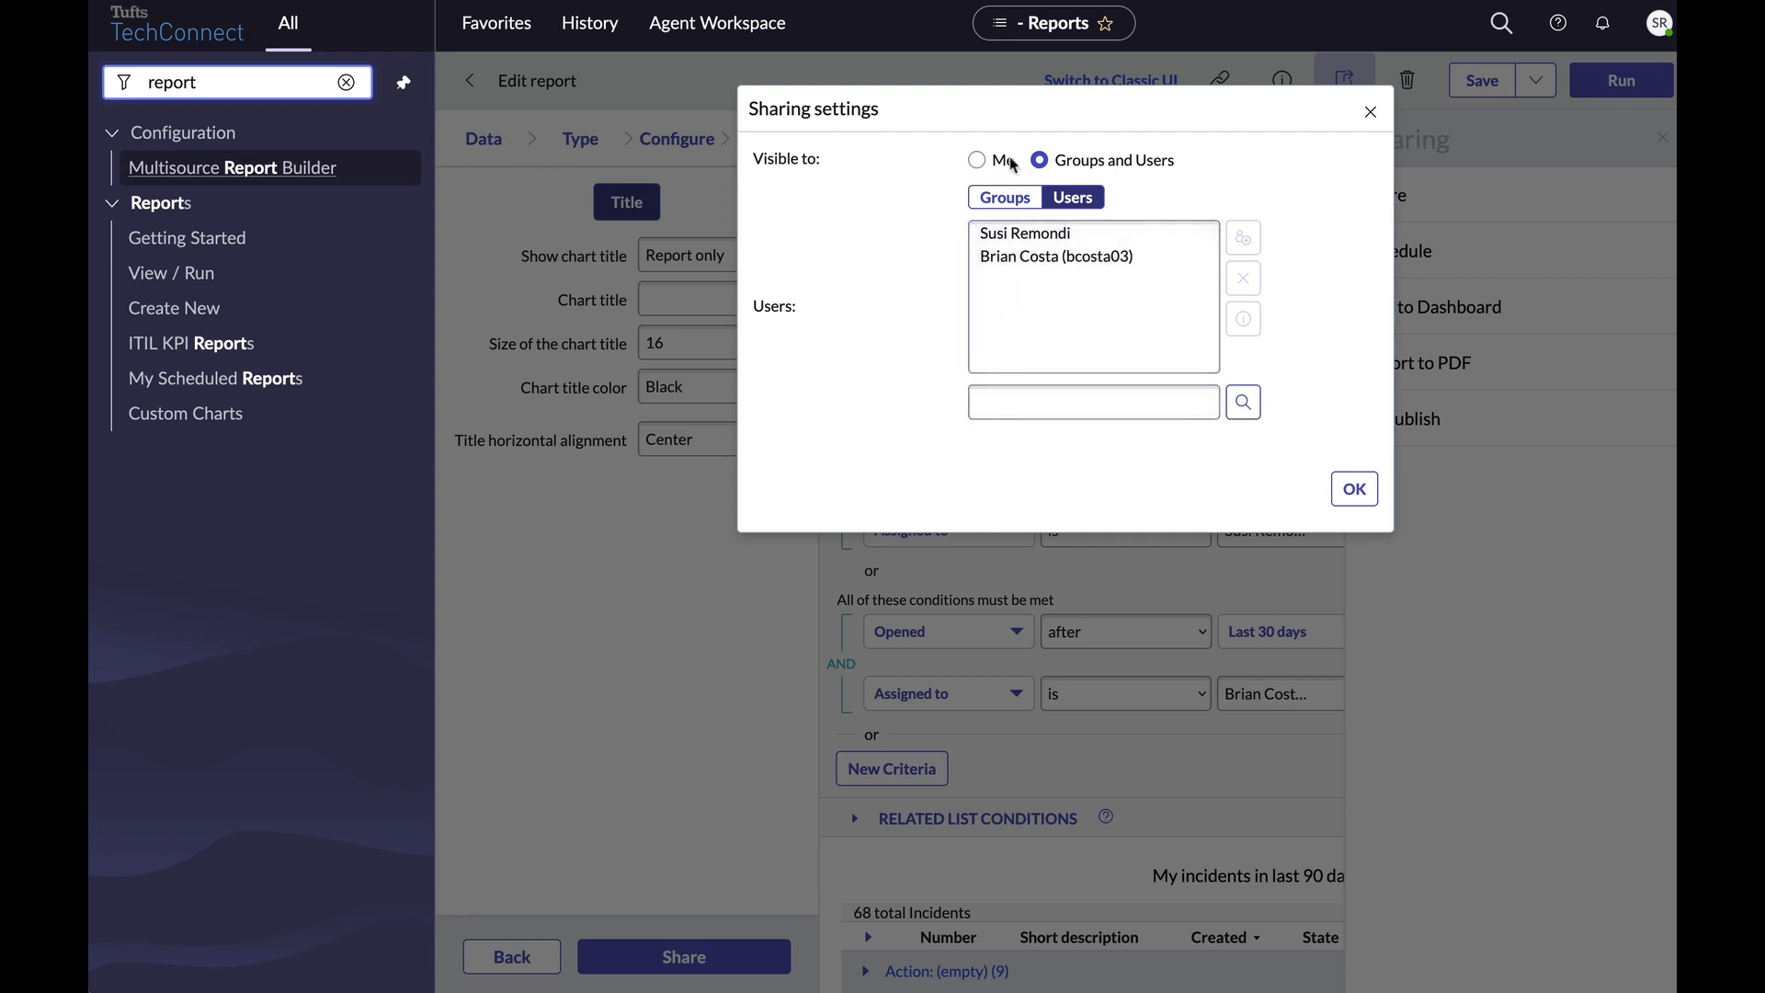
click(977, 160)
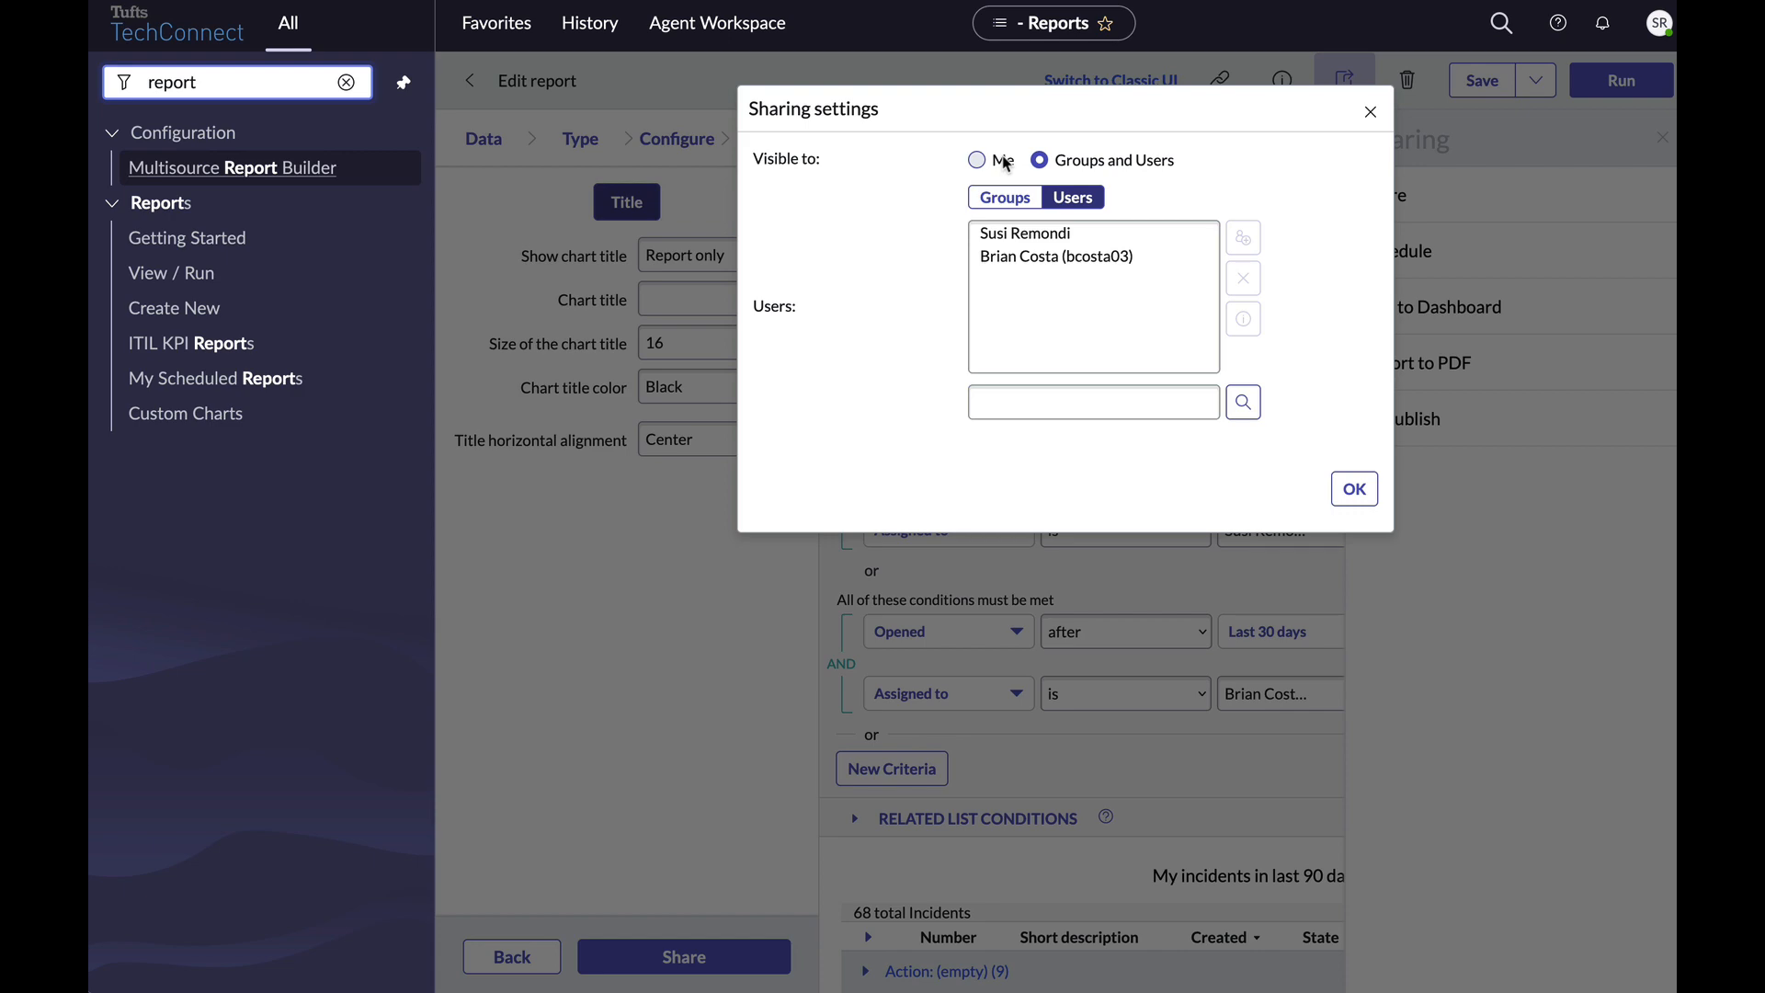
click(1354, 489)
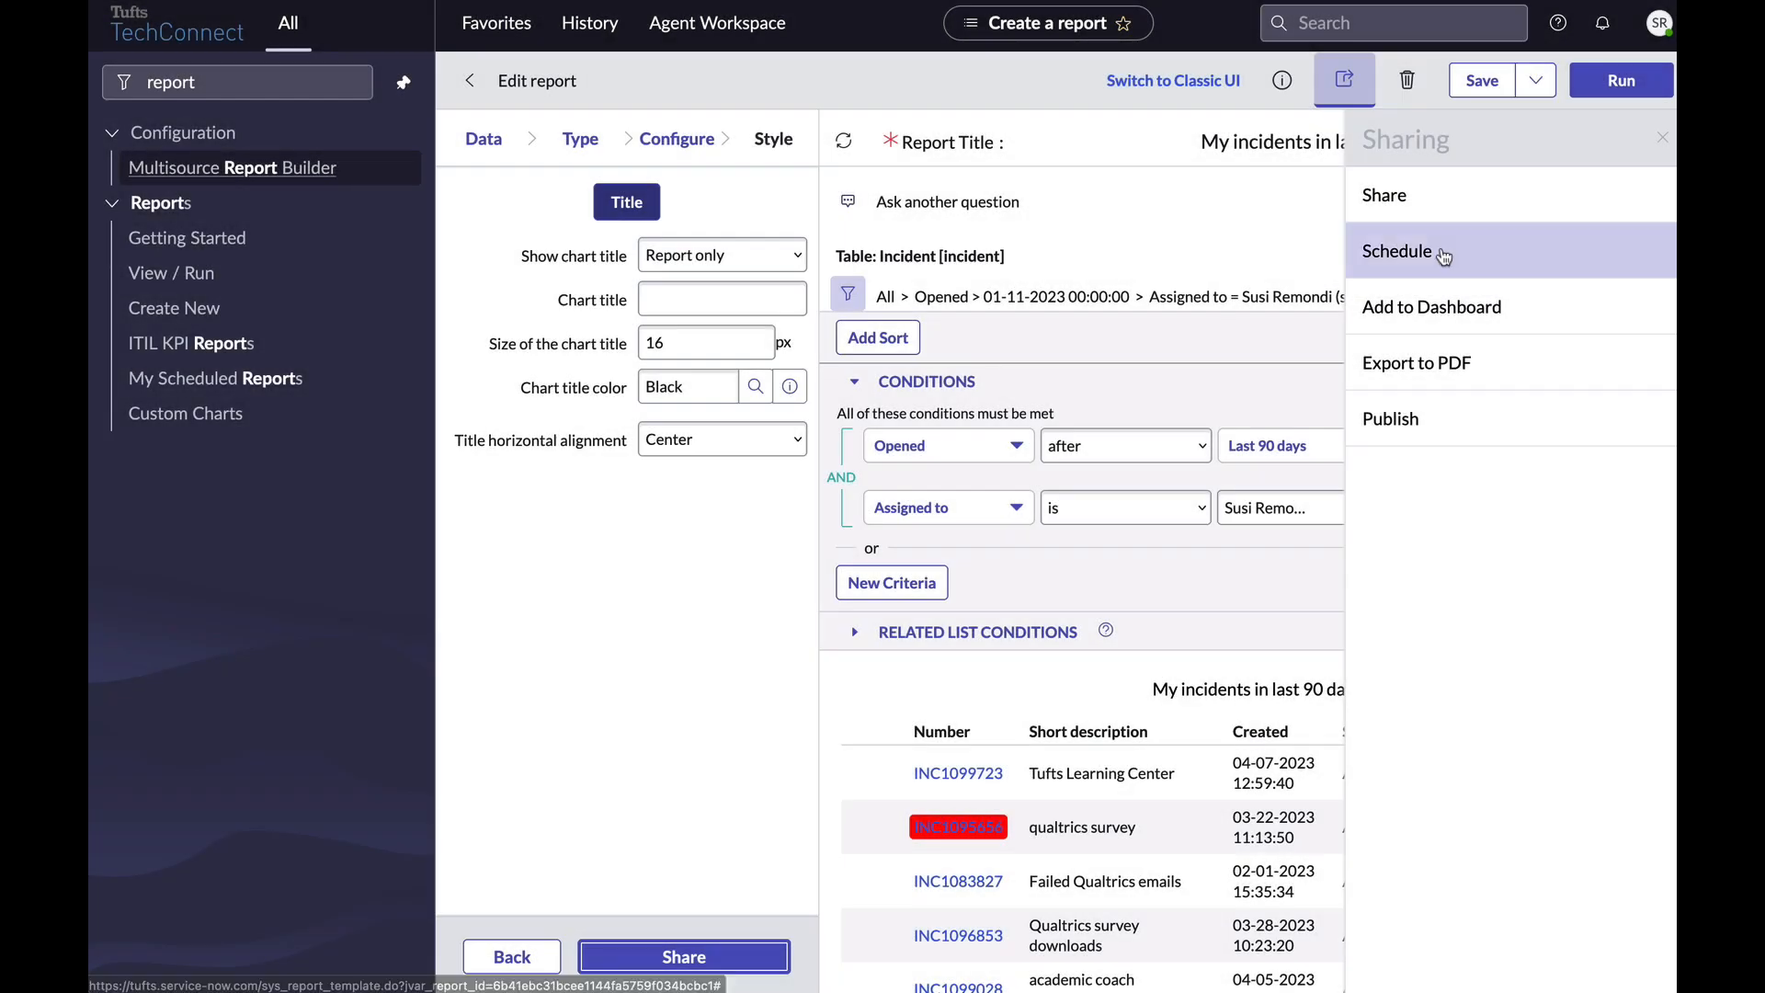
click(1444, 255)
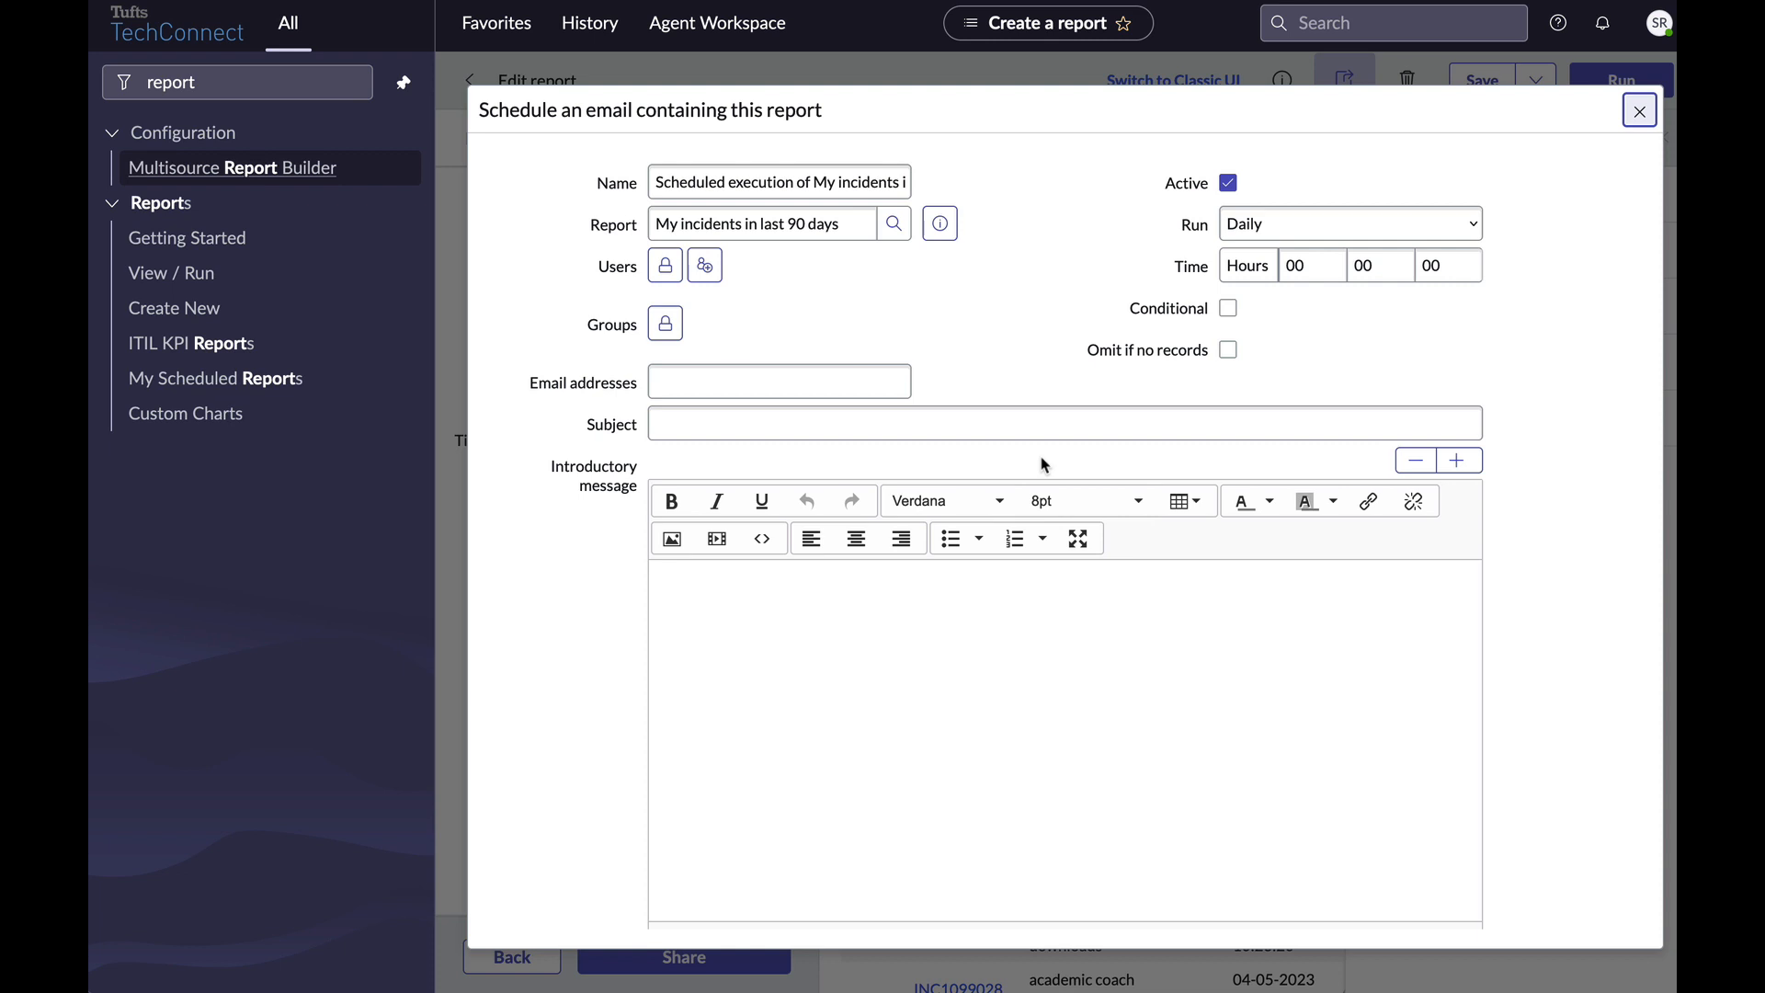
scroll(1554, 533, down, 4)
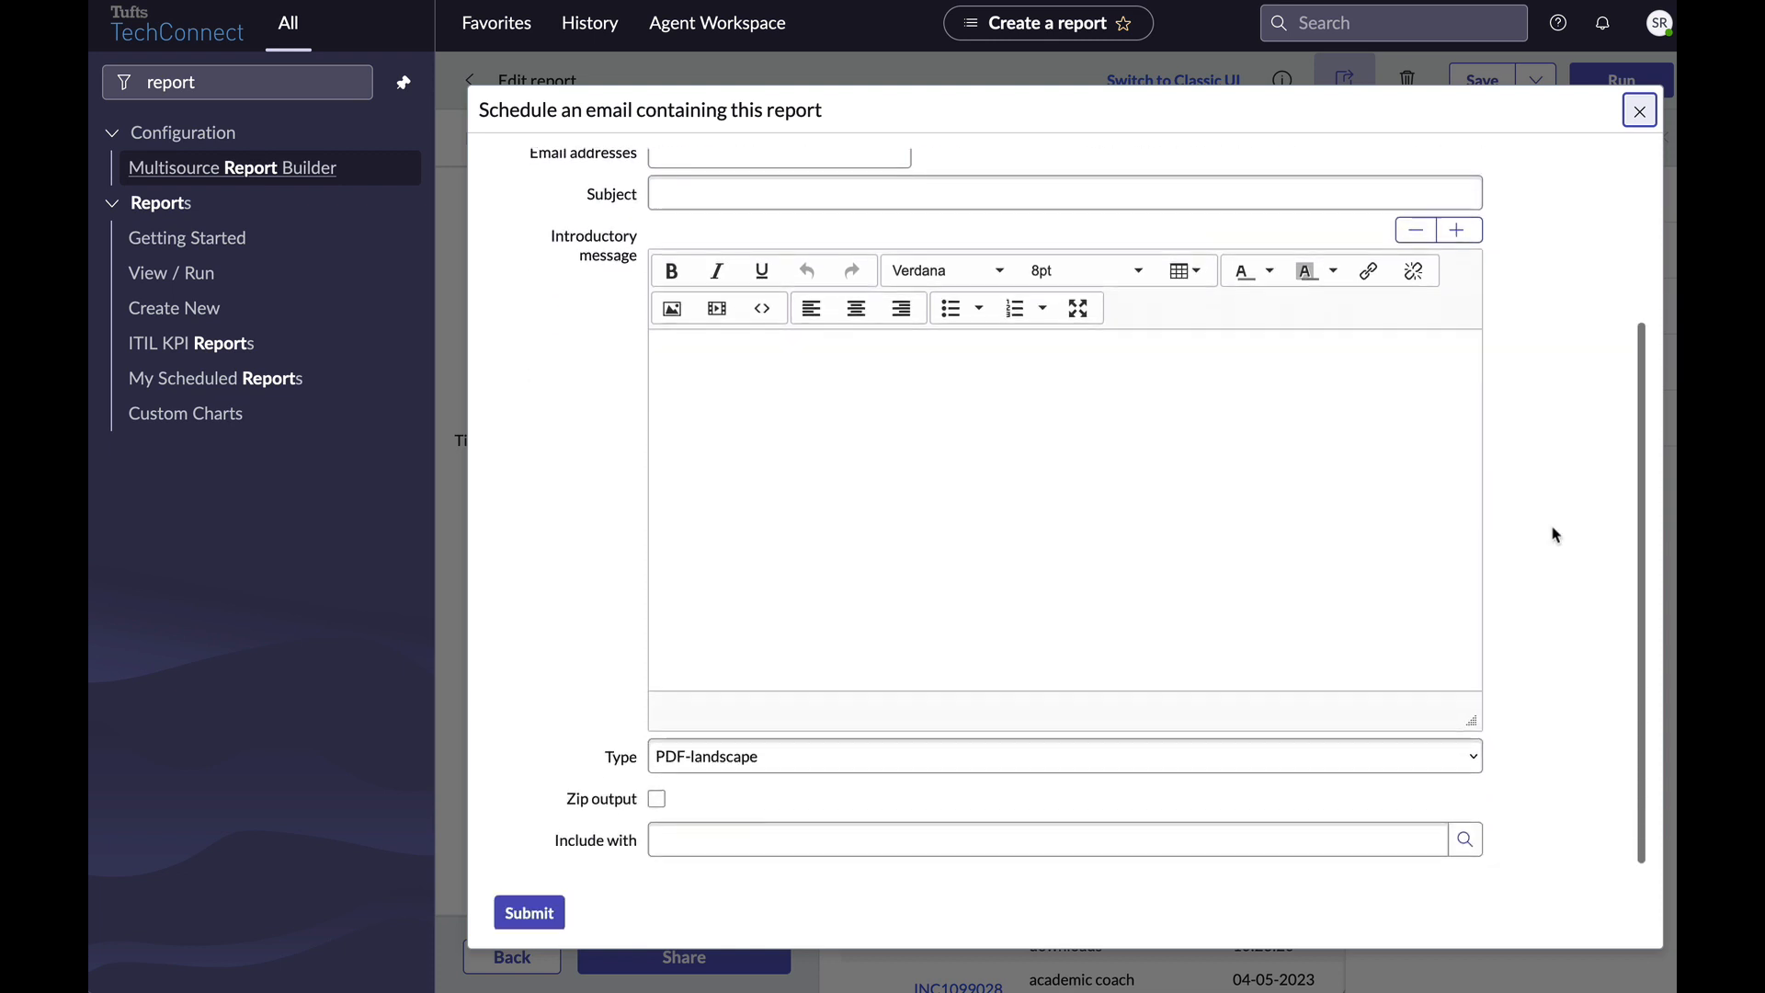
click(671, 669)
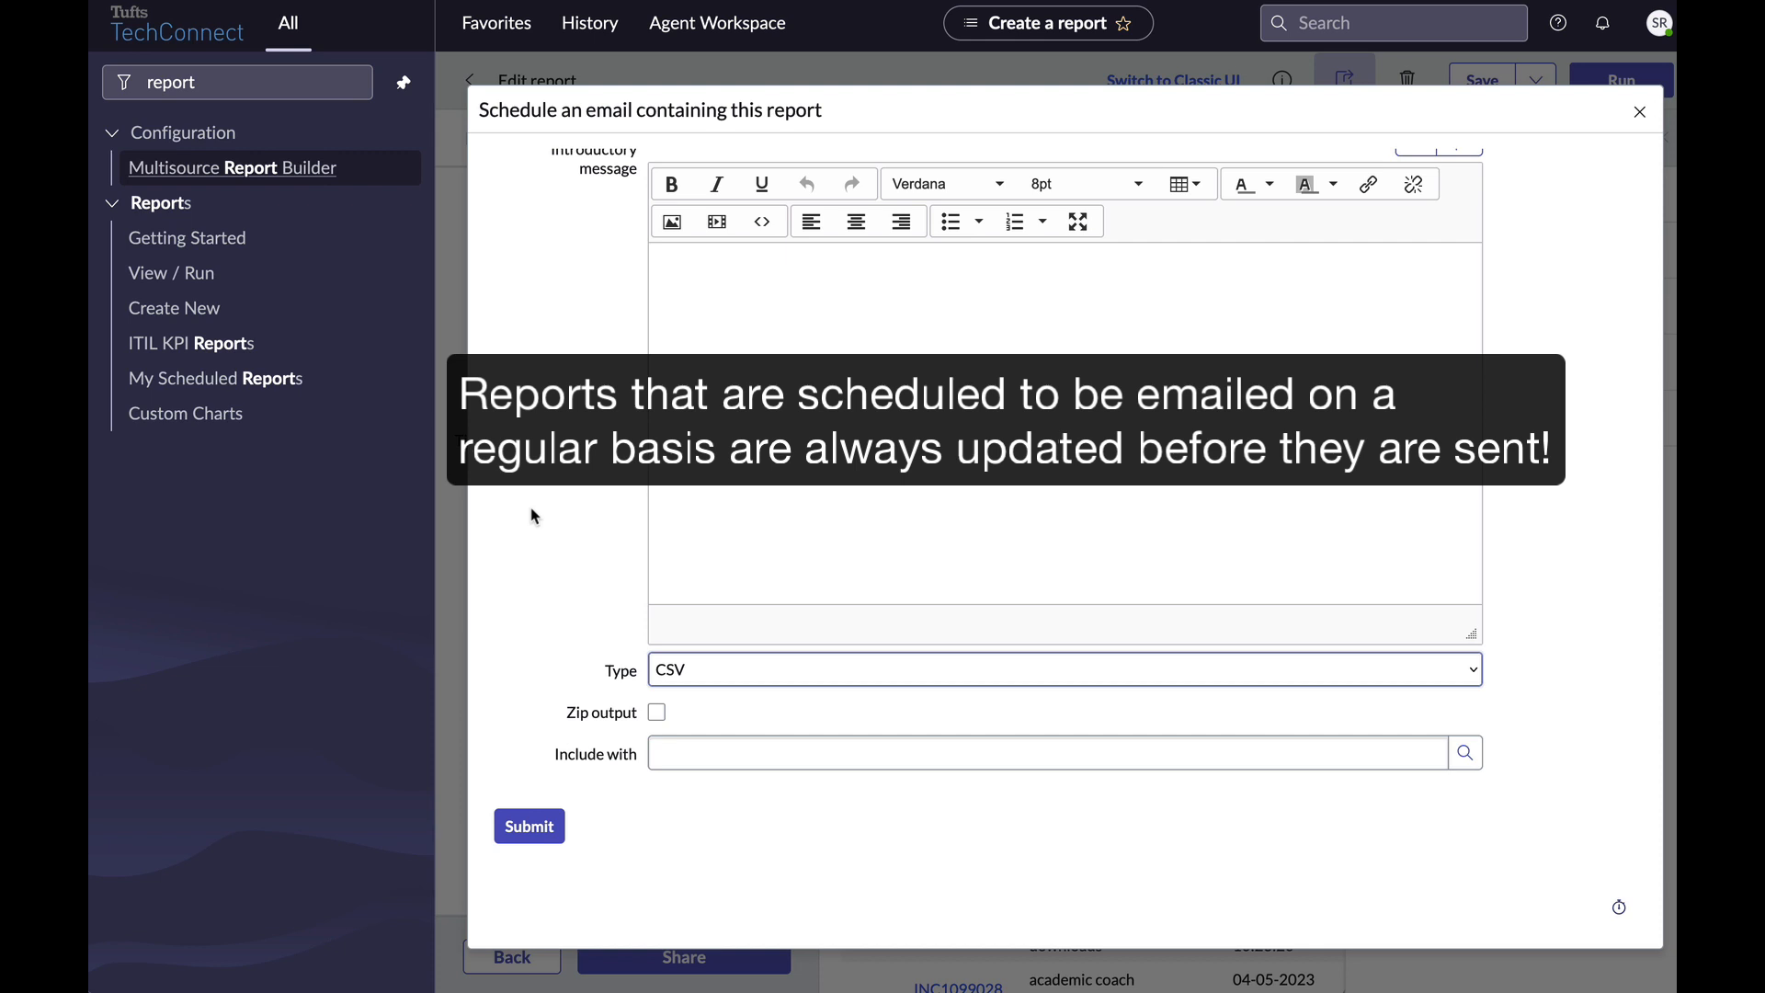
scroll(531, 515, up, 5)
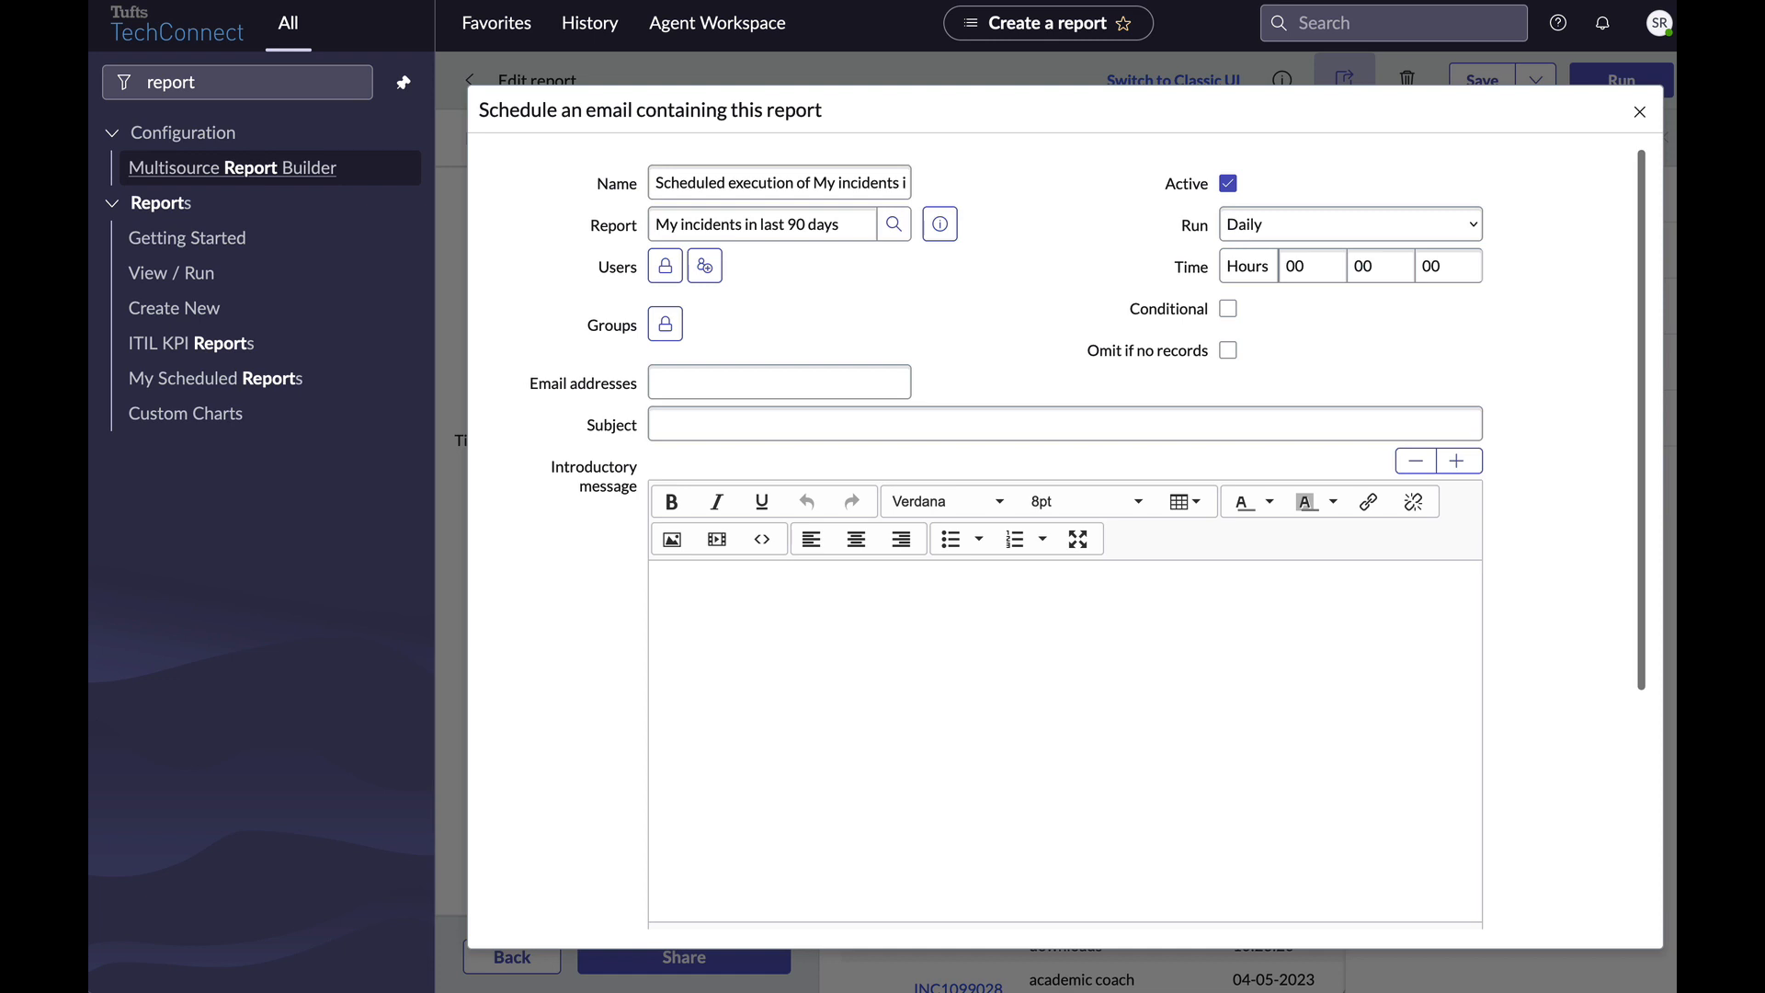
click(1640, 112)
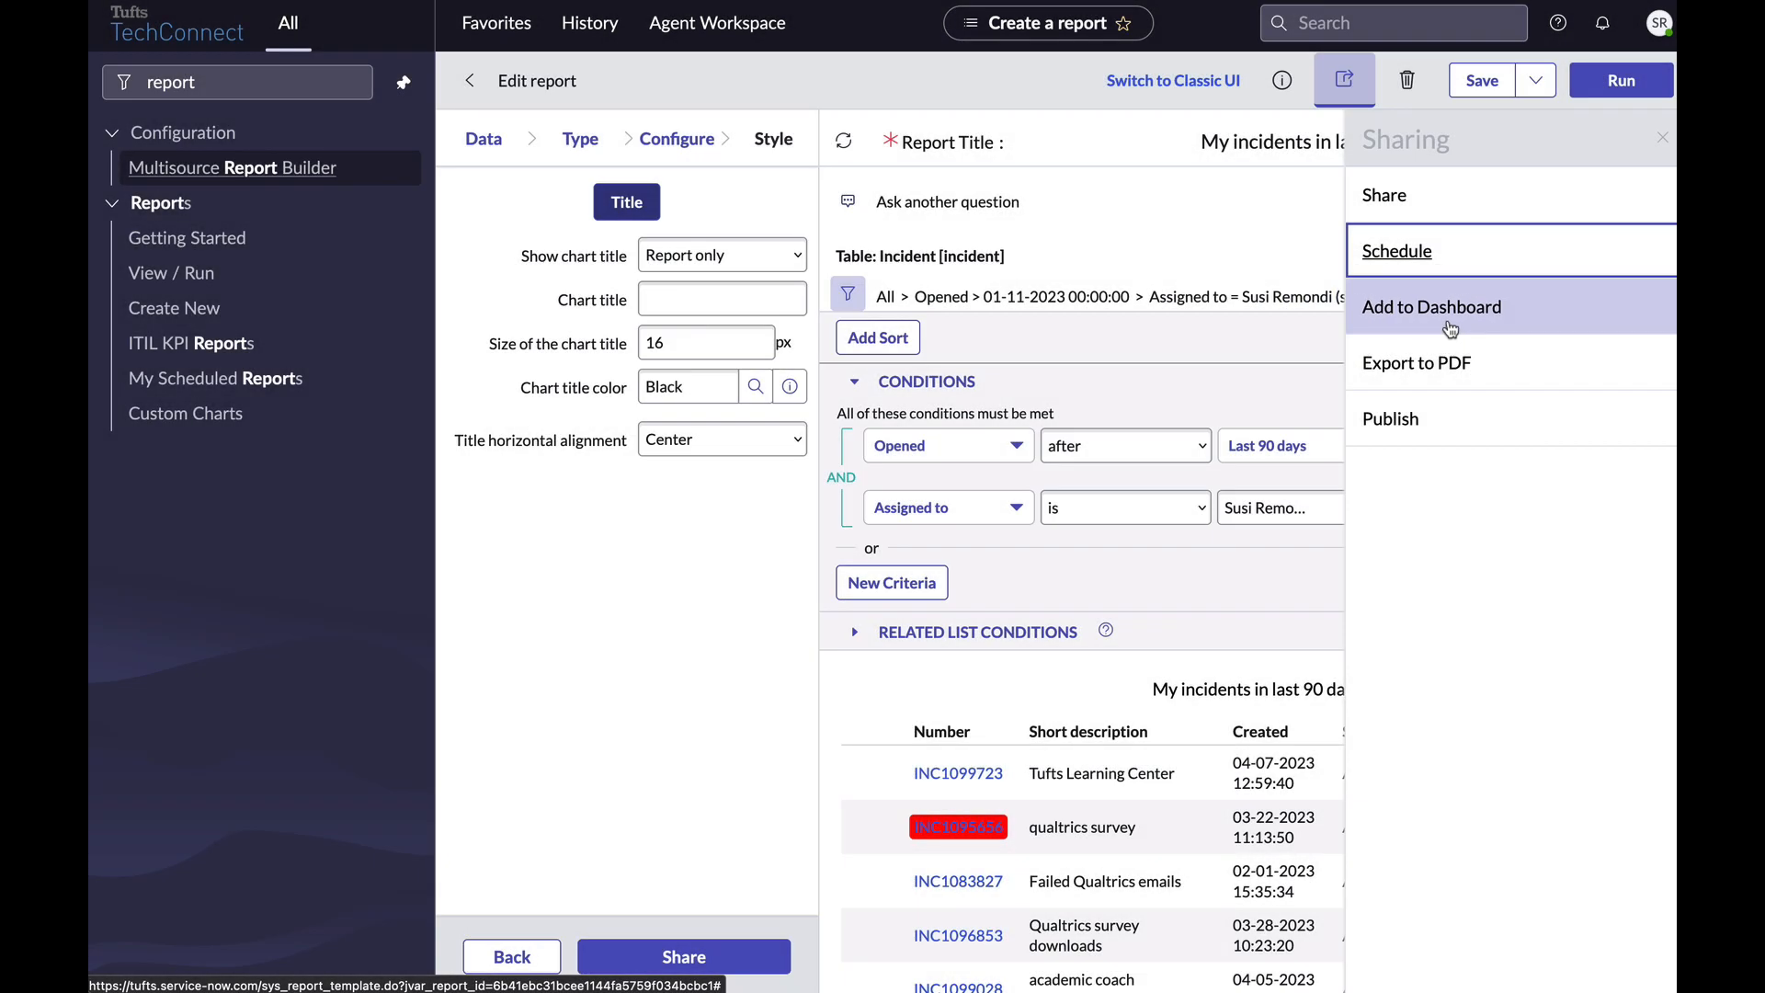
click(1445, 311)
click(1016, 198)
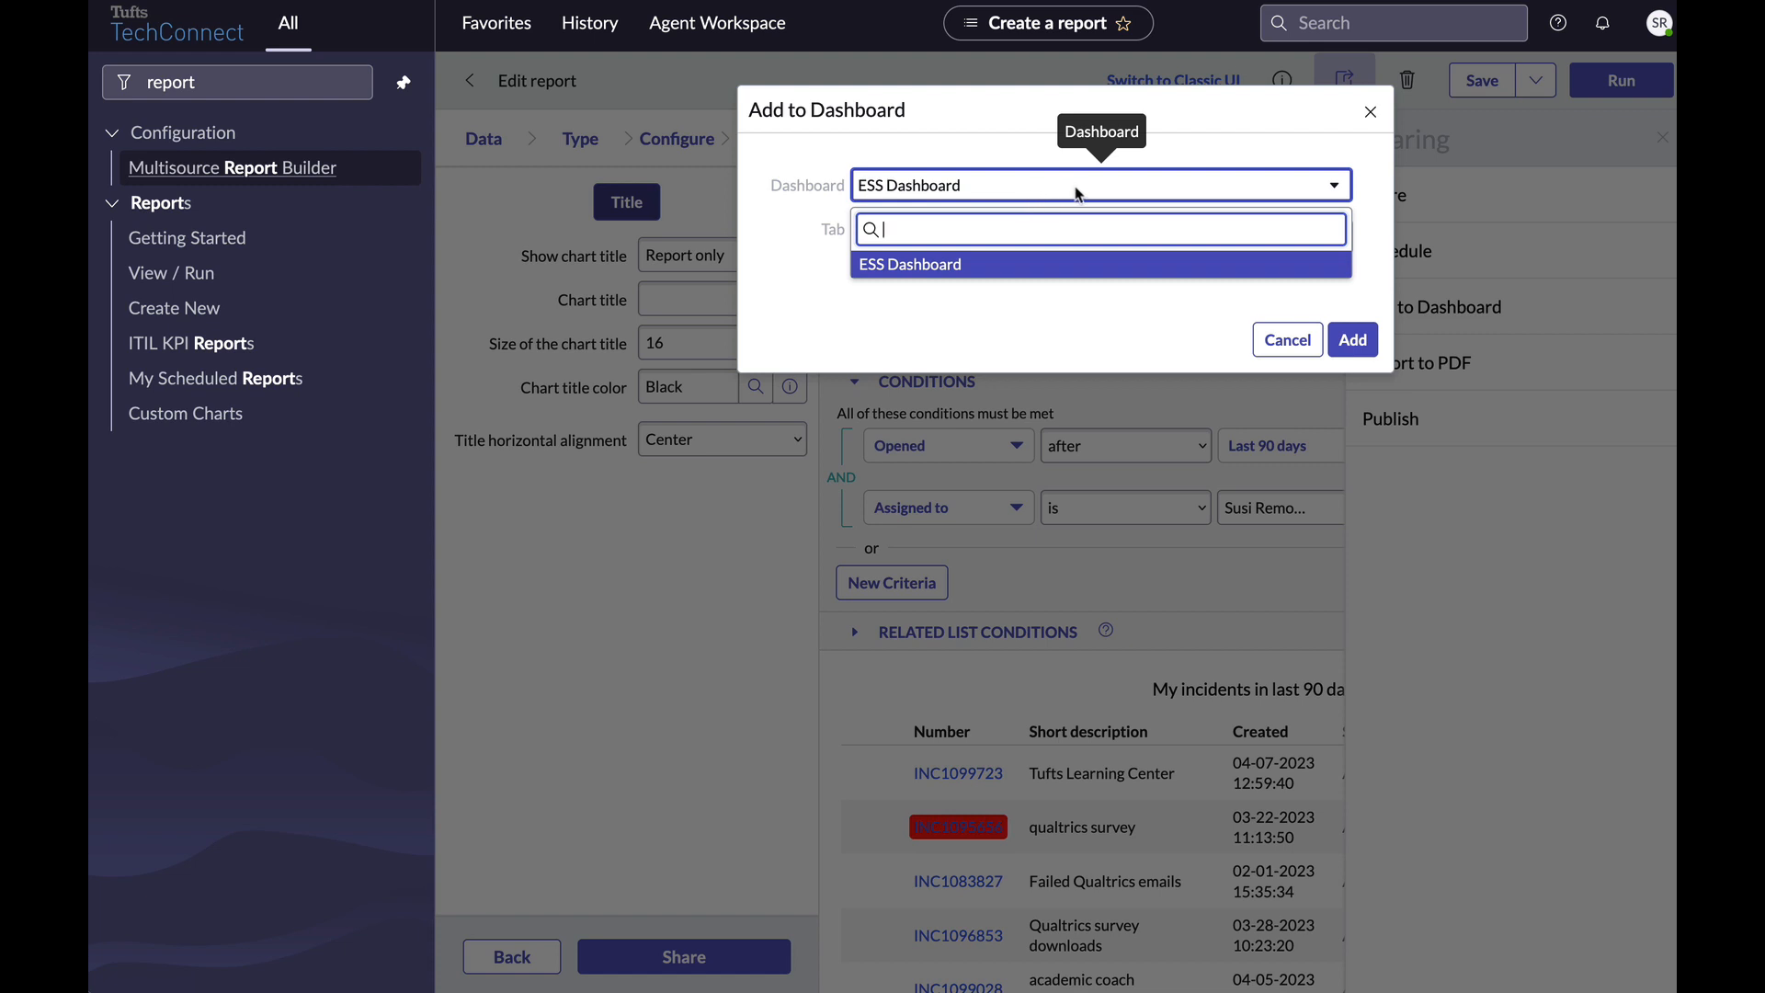
click(884, 318)
click(893, 255)
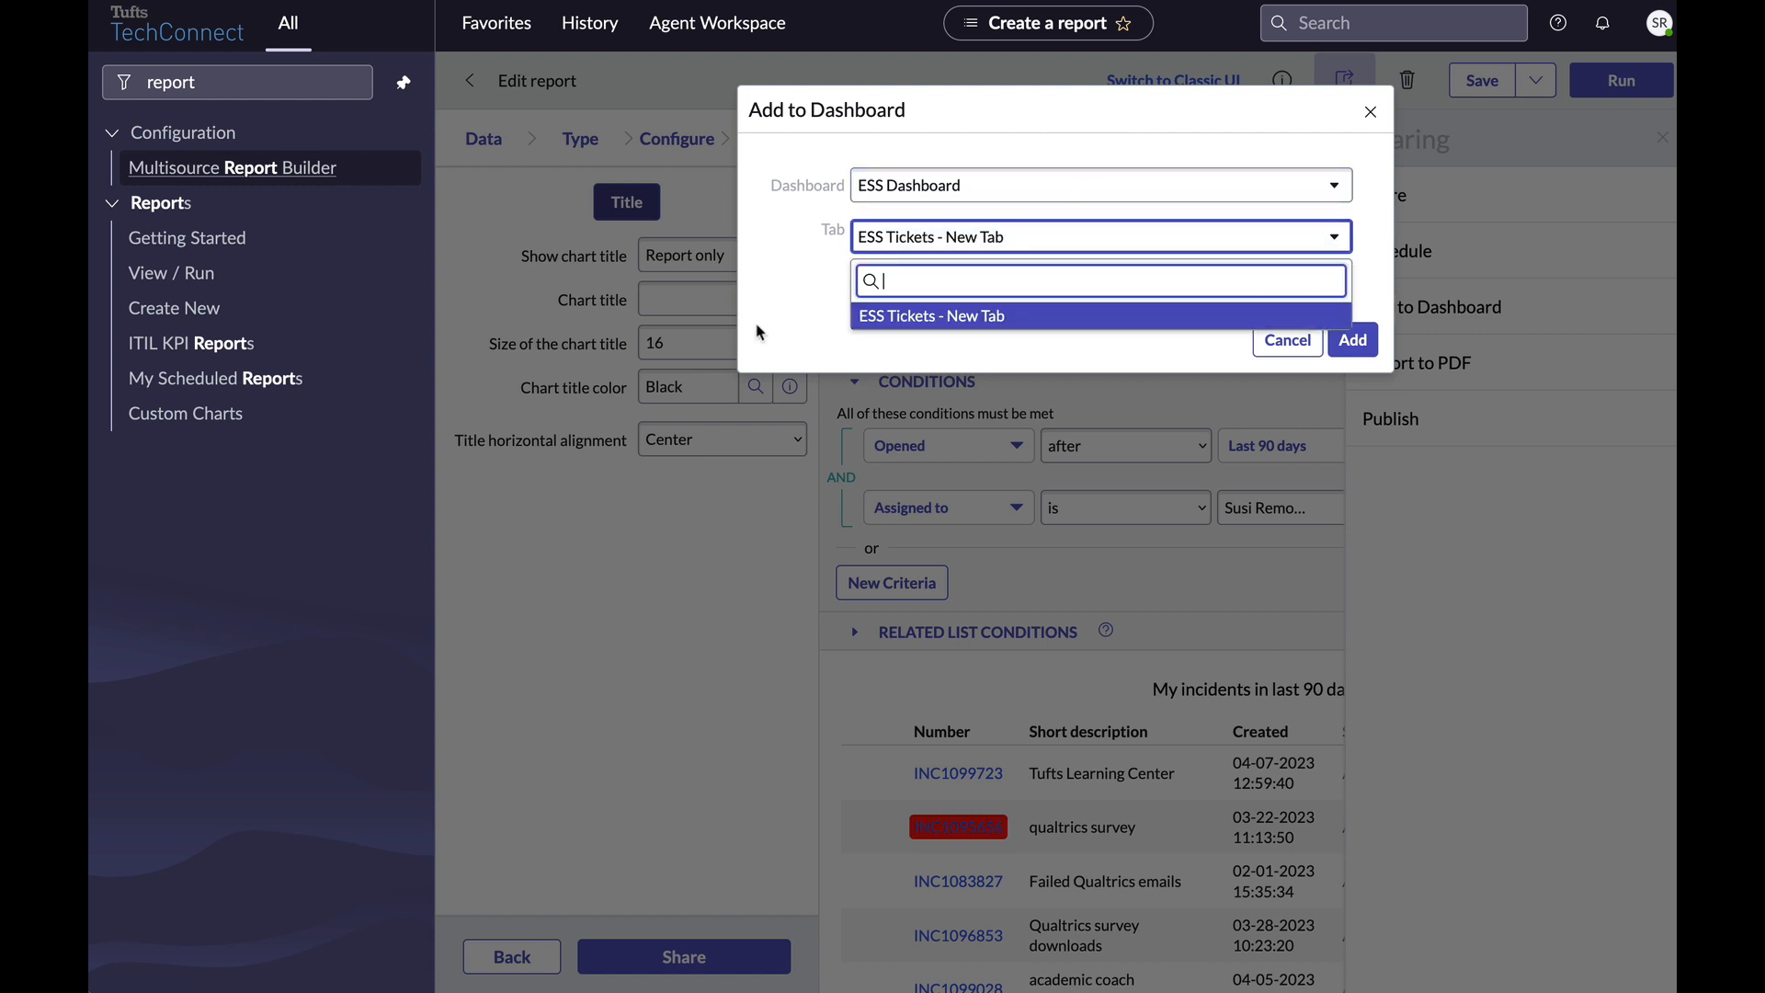
click(762, 329)
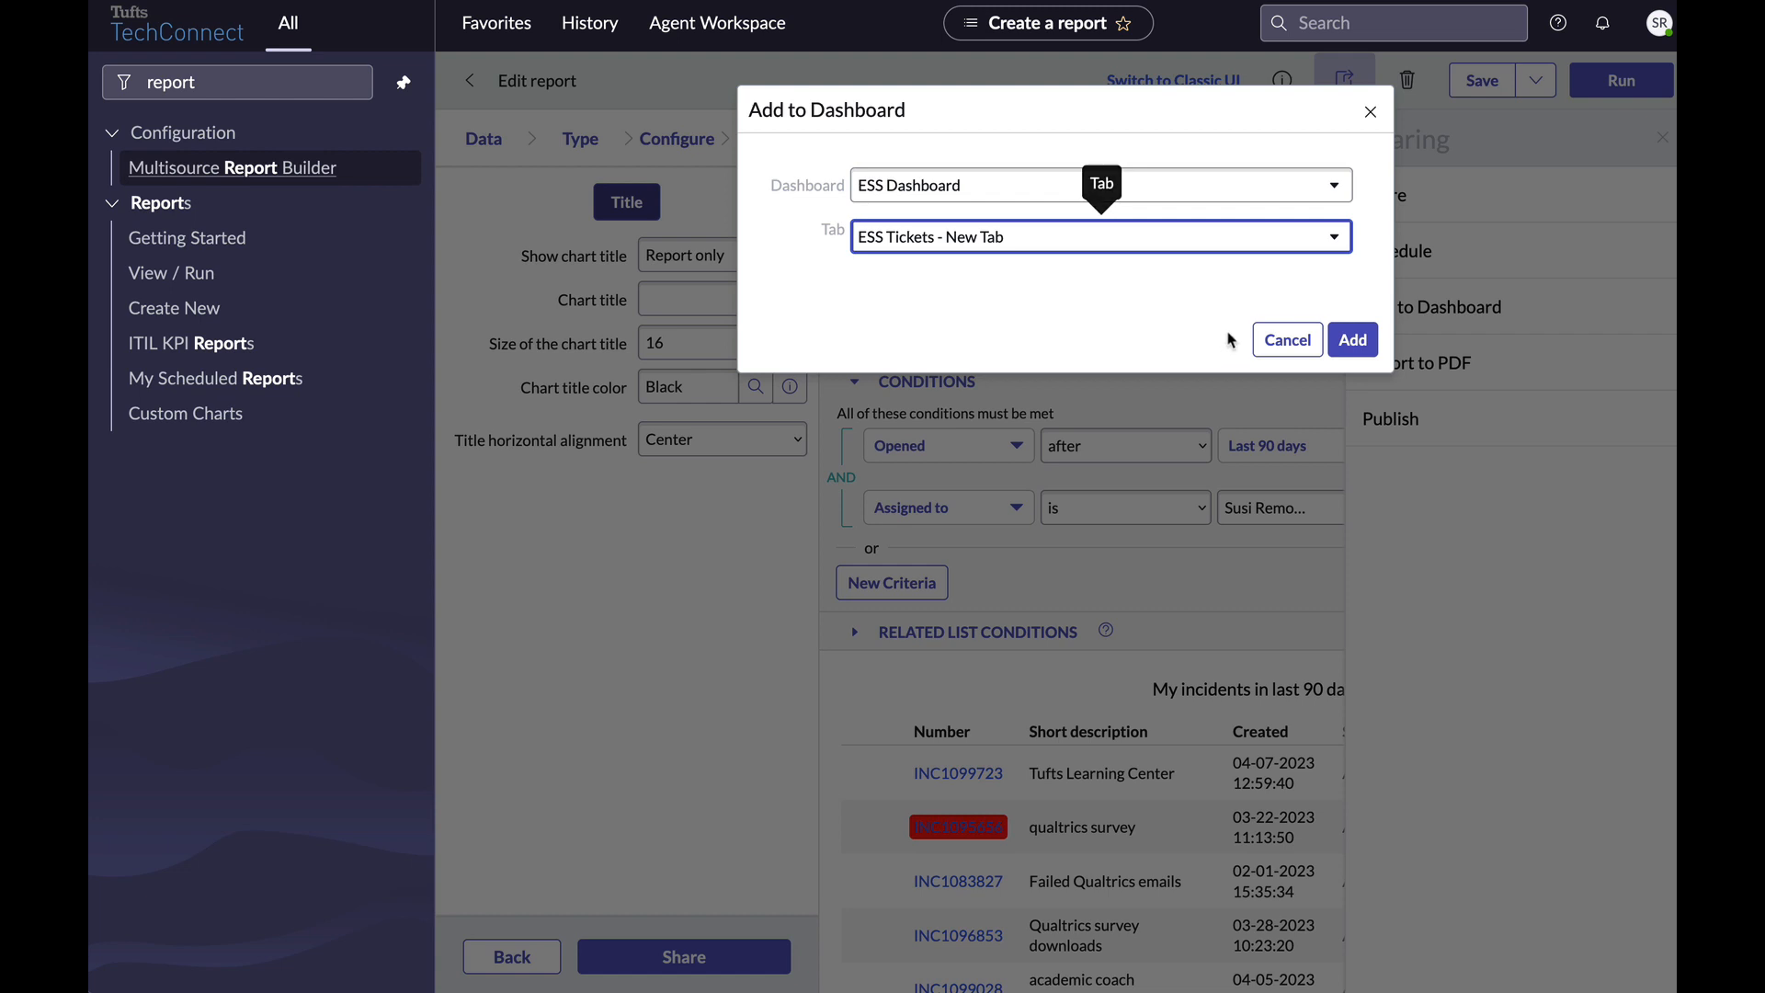
click(1267, 342)
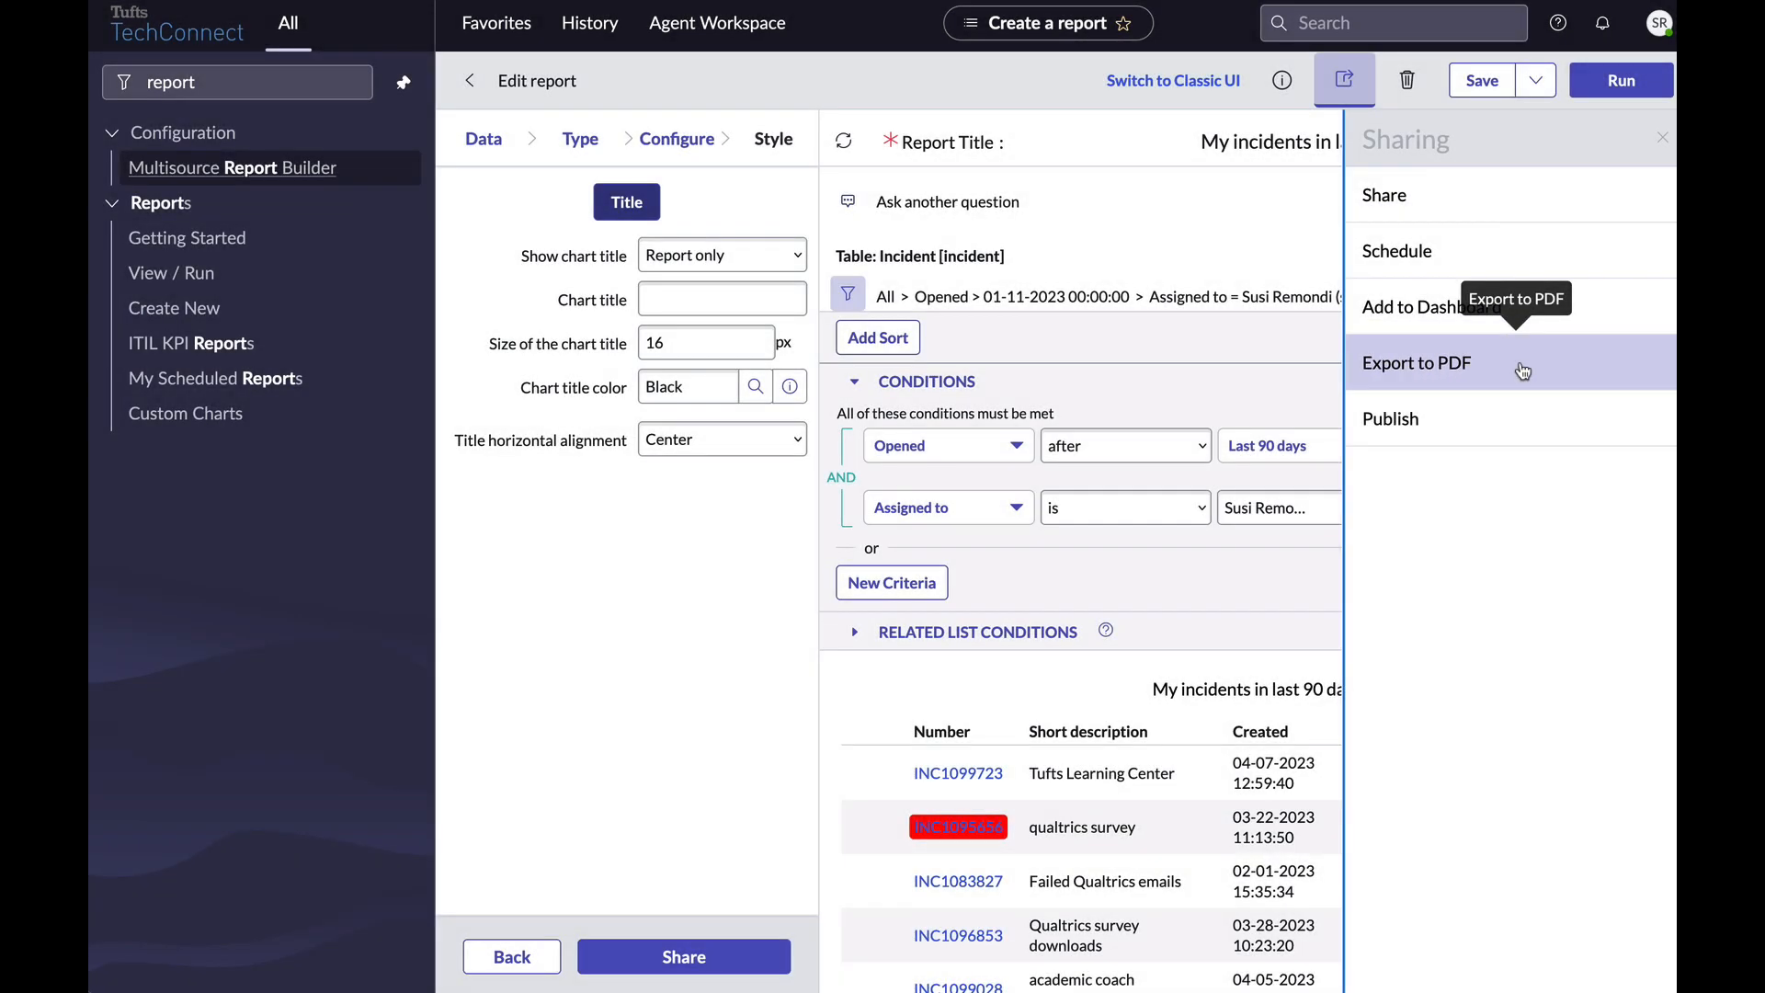
Export the report's incident list as a CSV file and dismiss the Export Complete message.
click(1523, 370)
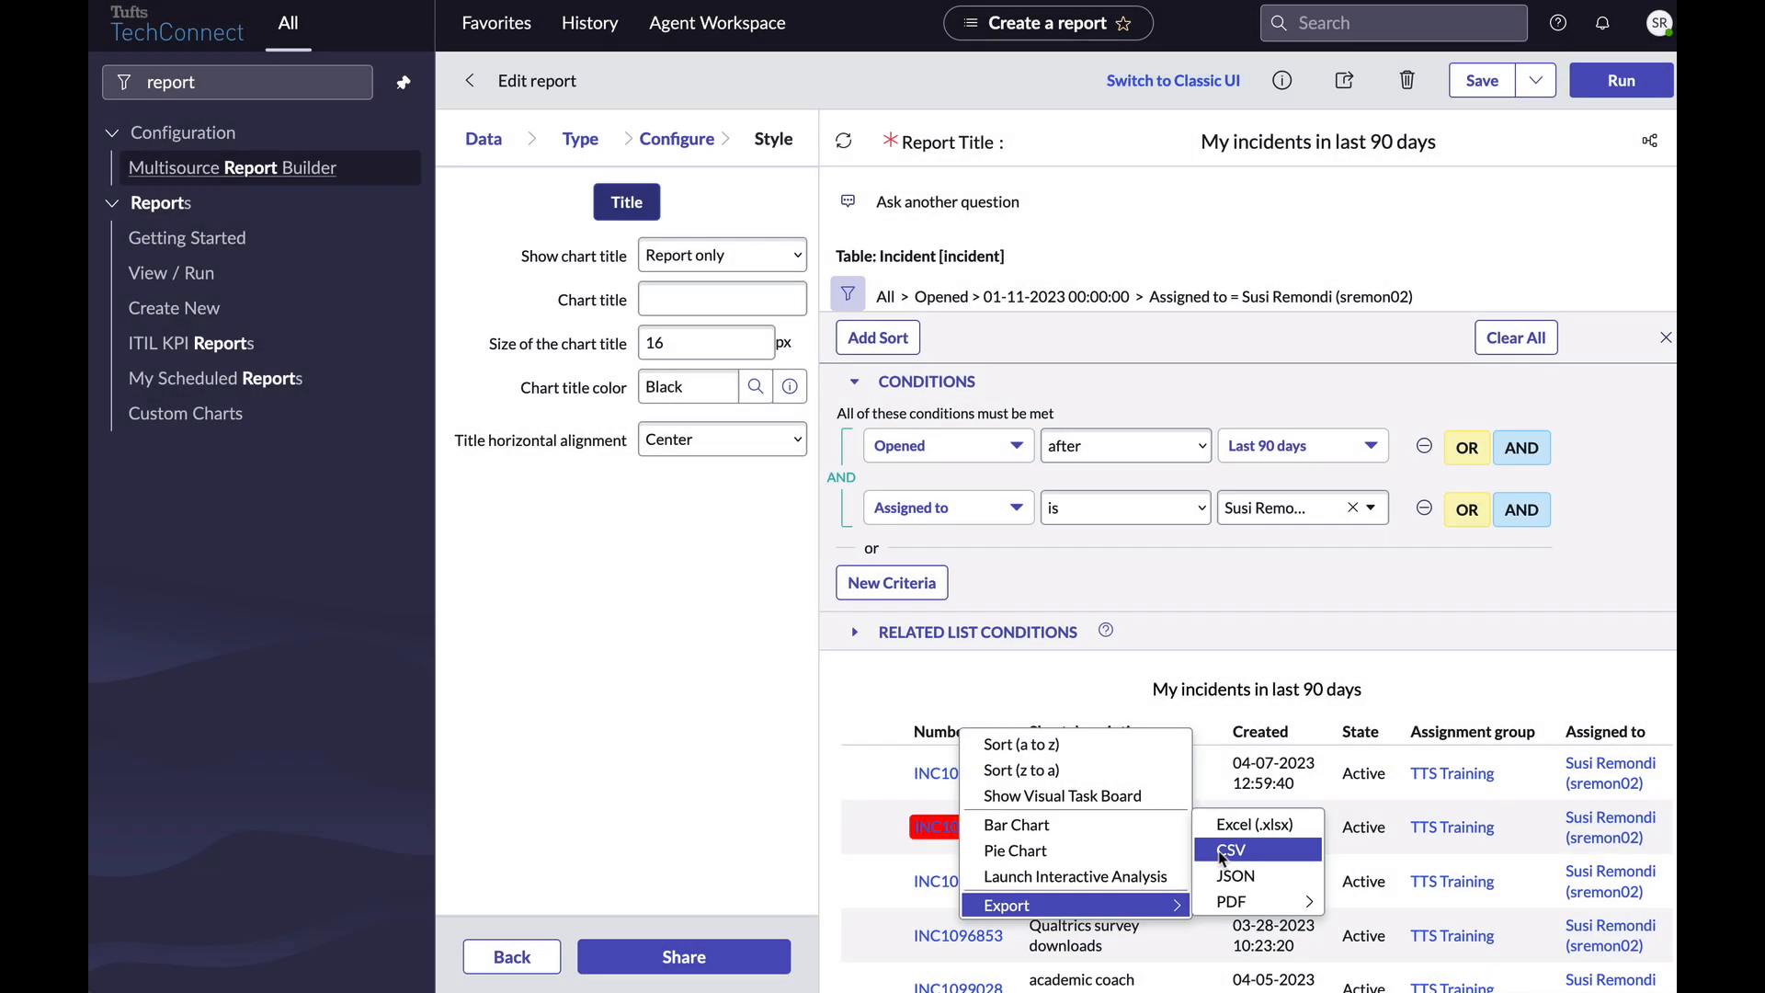
click(1218, 851)
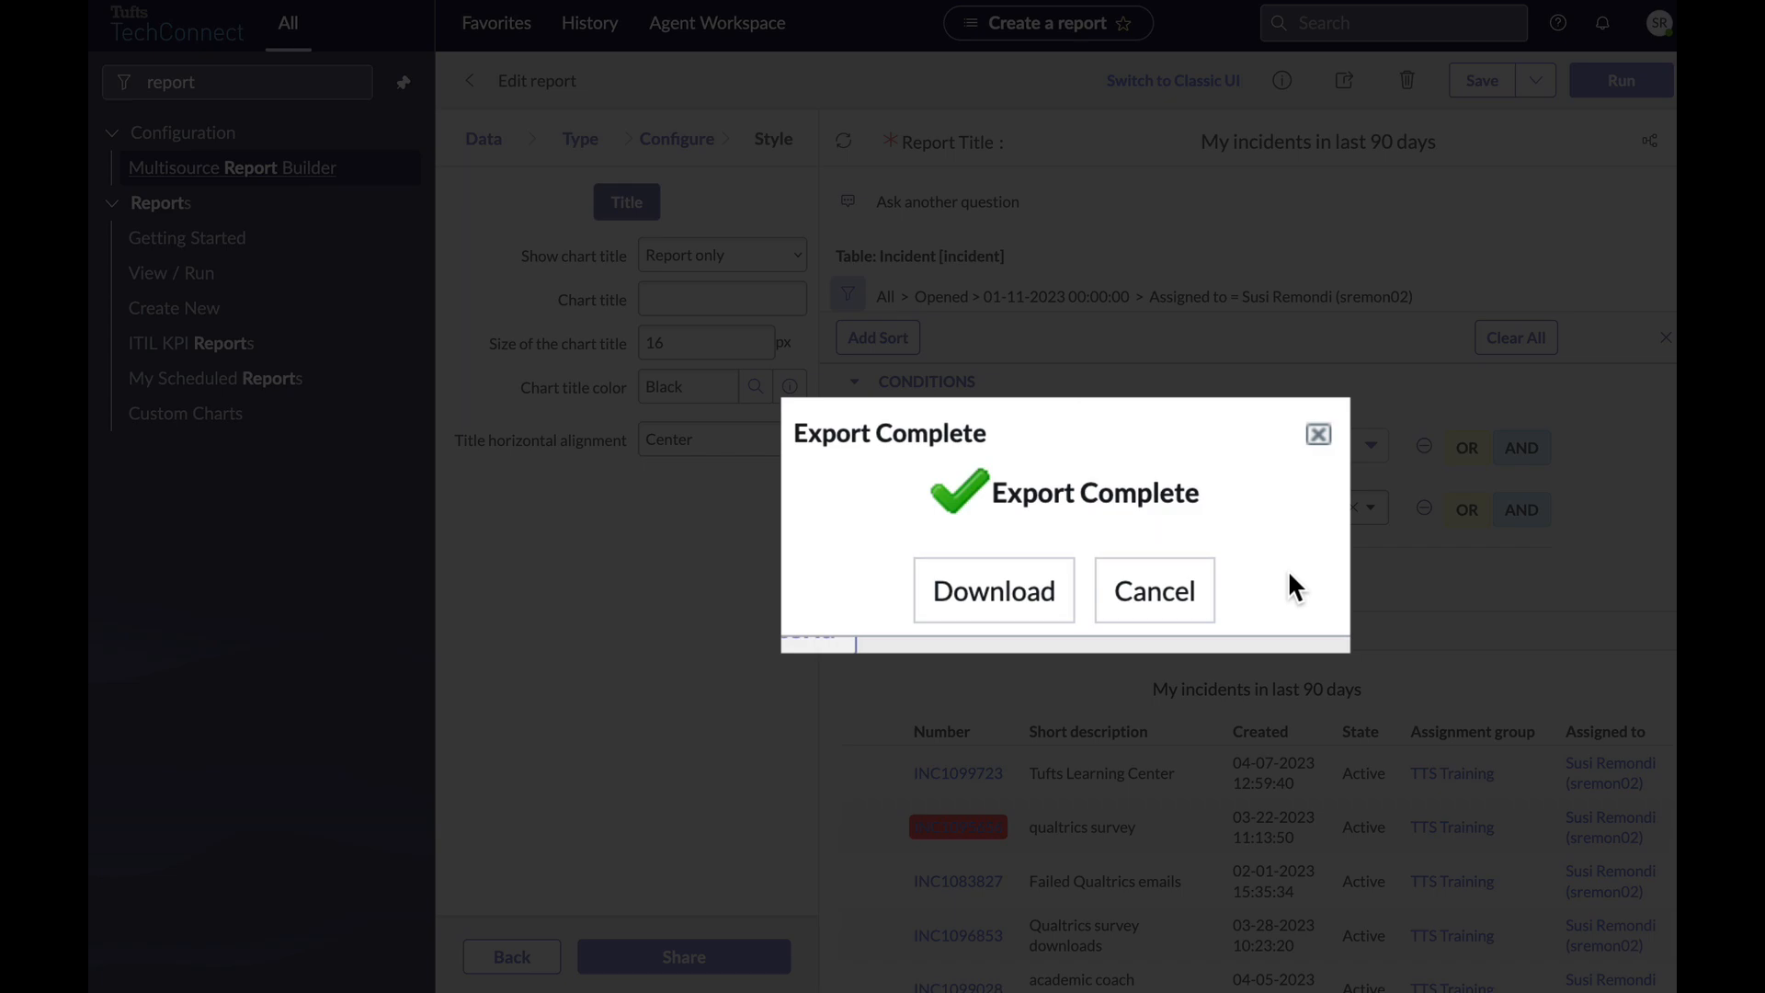
click(1186, 610)
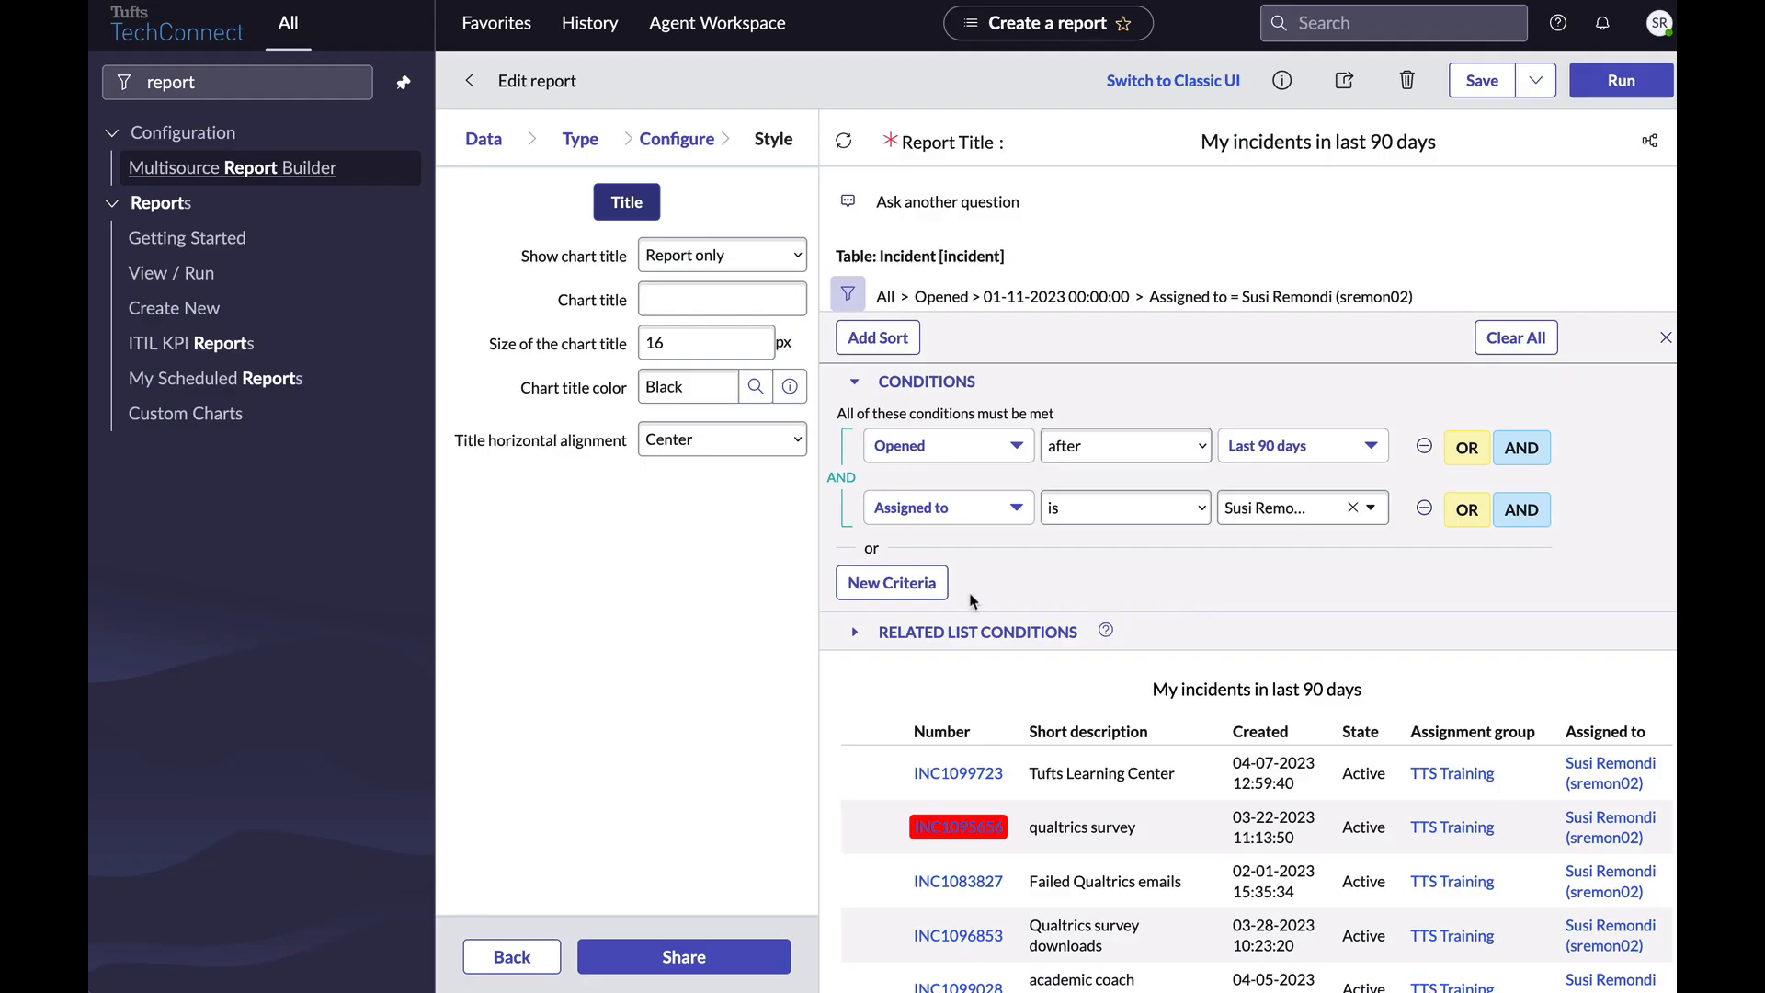
Publish 'My incidents in last 90 days' from the Sharing panel, then close the panel.
click(727, 954)
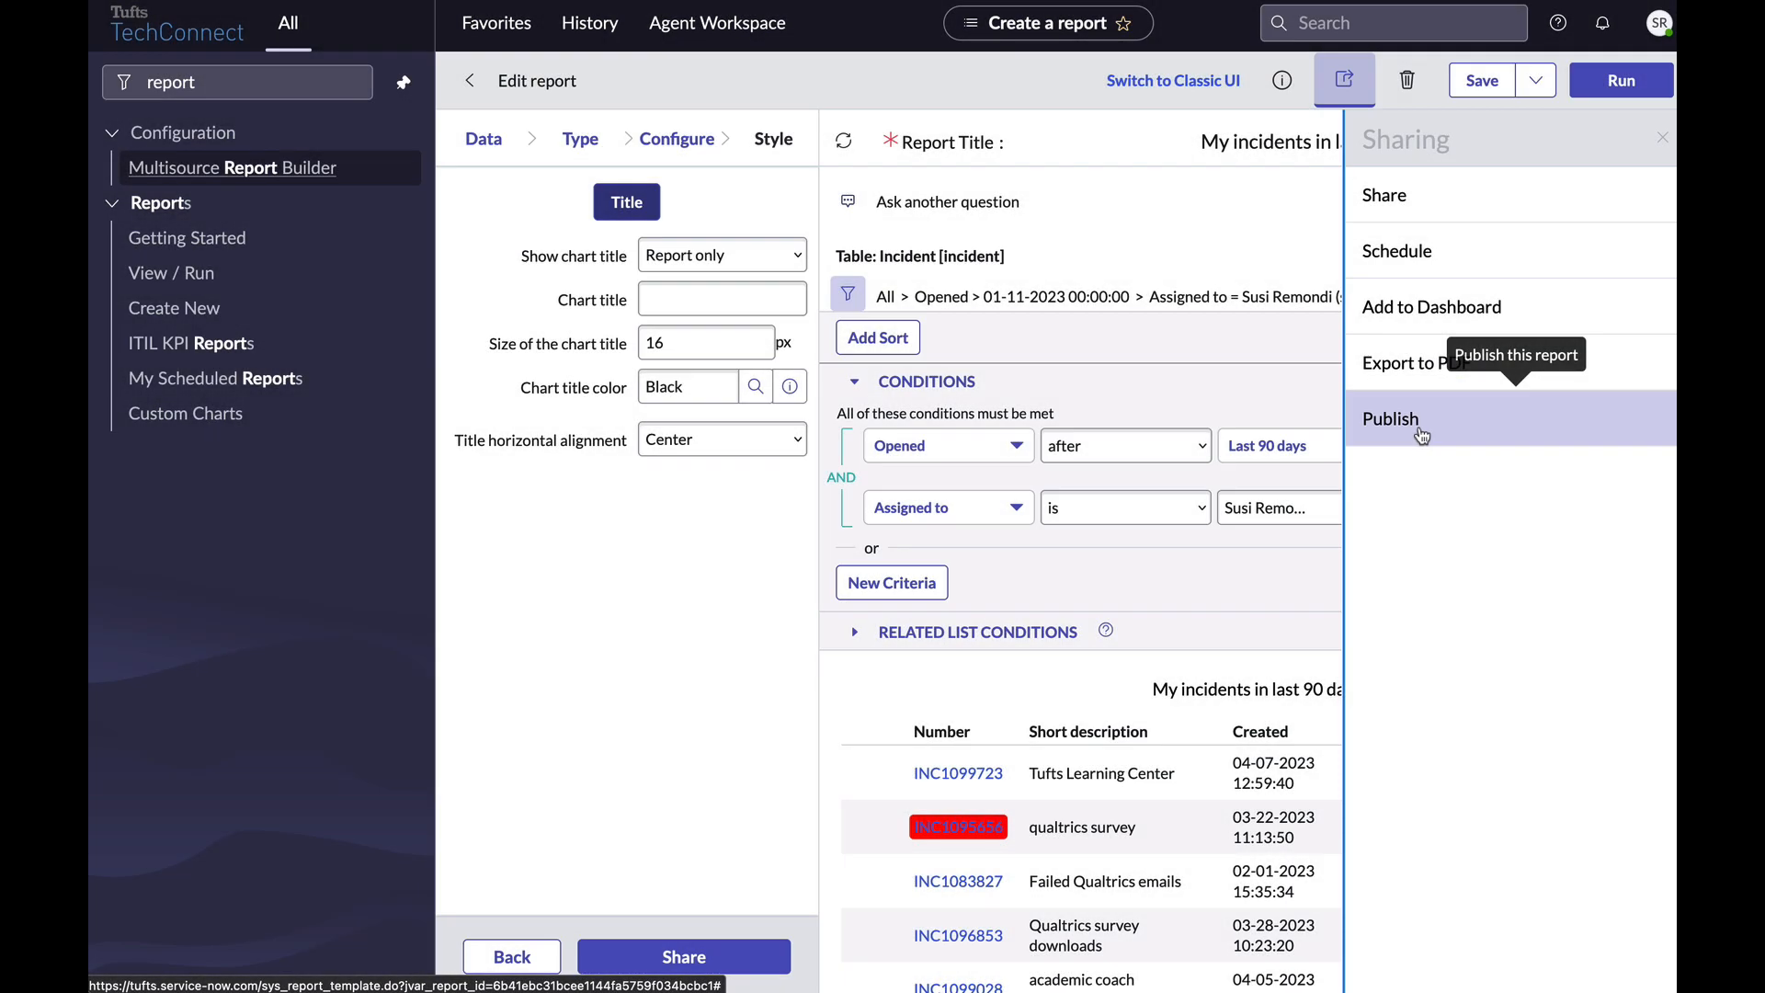
click(1422, 435)
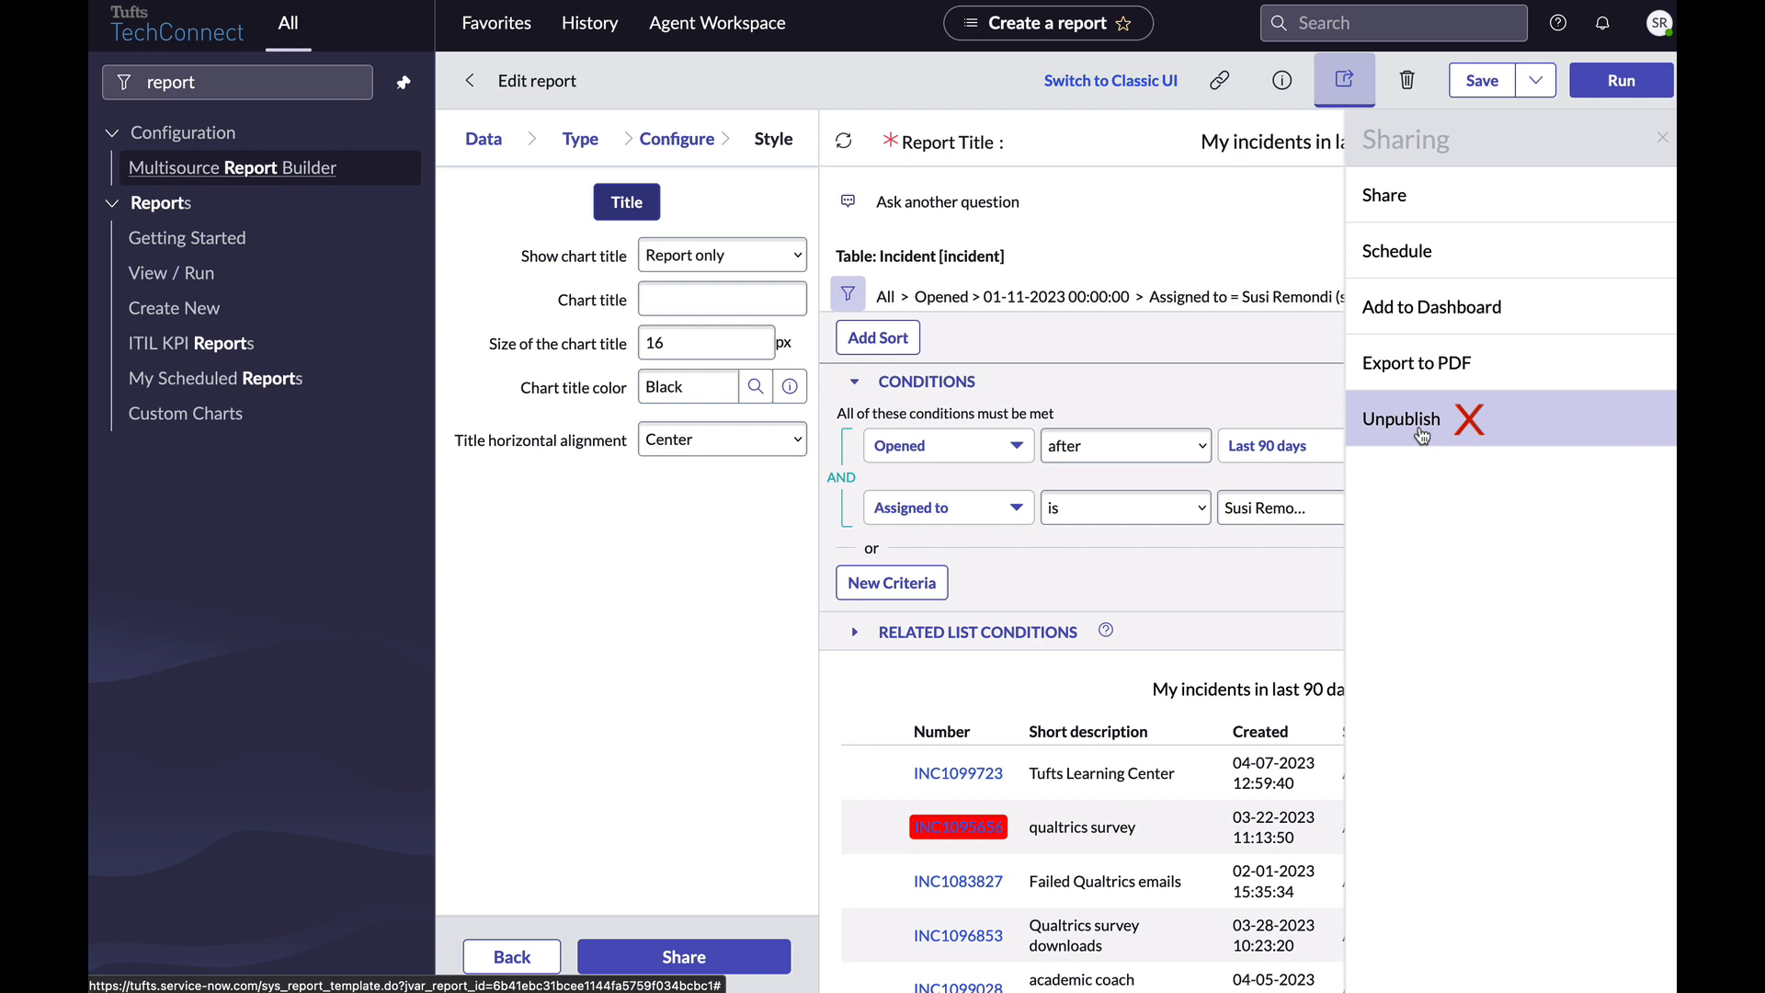
click(1660, 139)
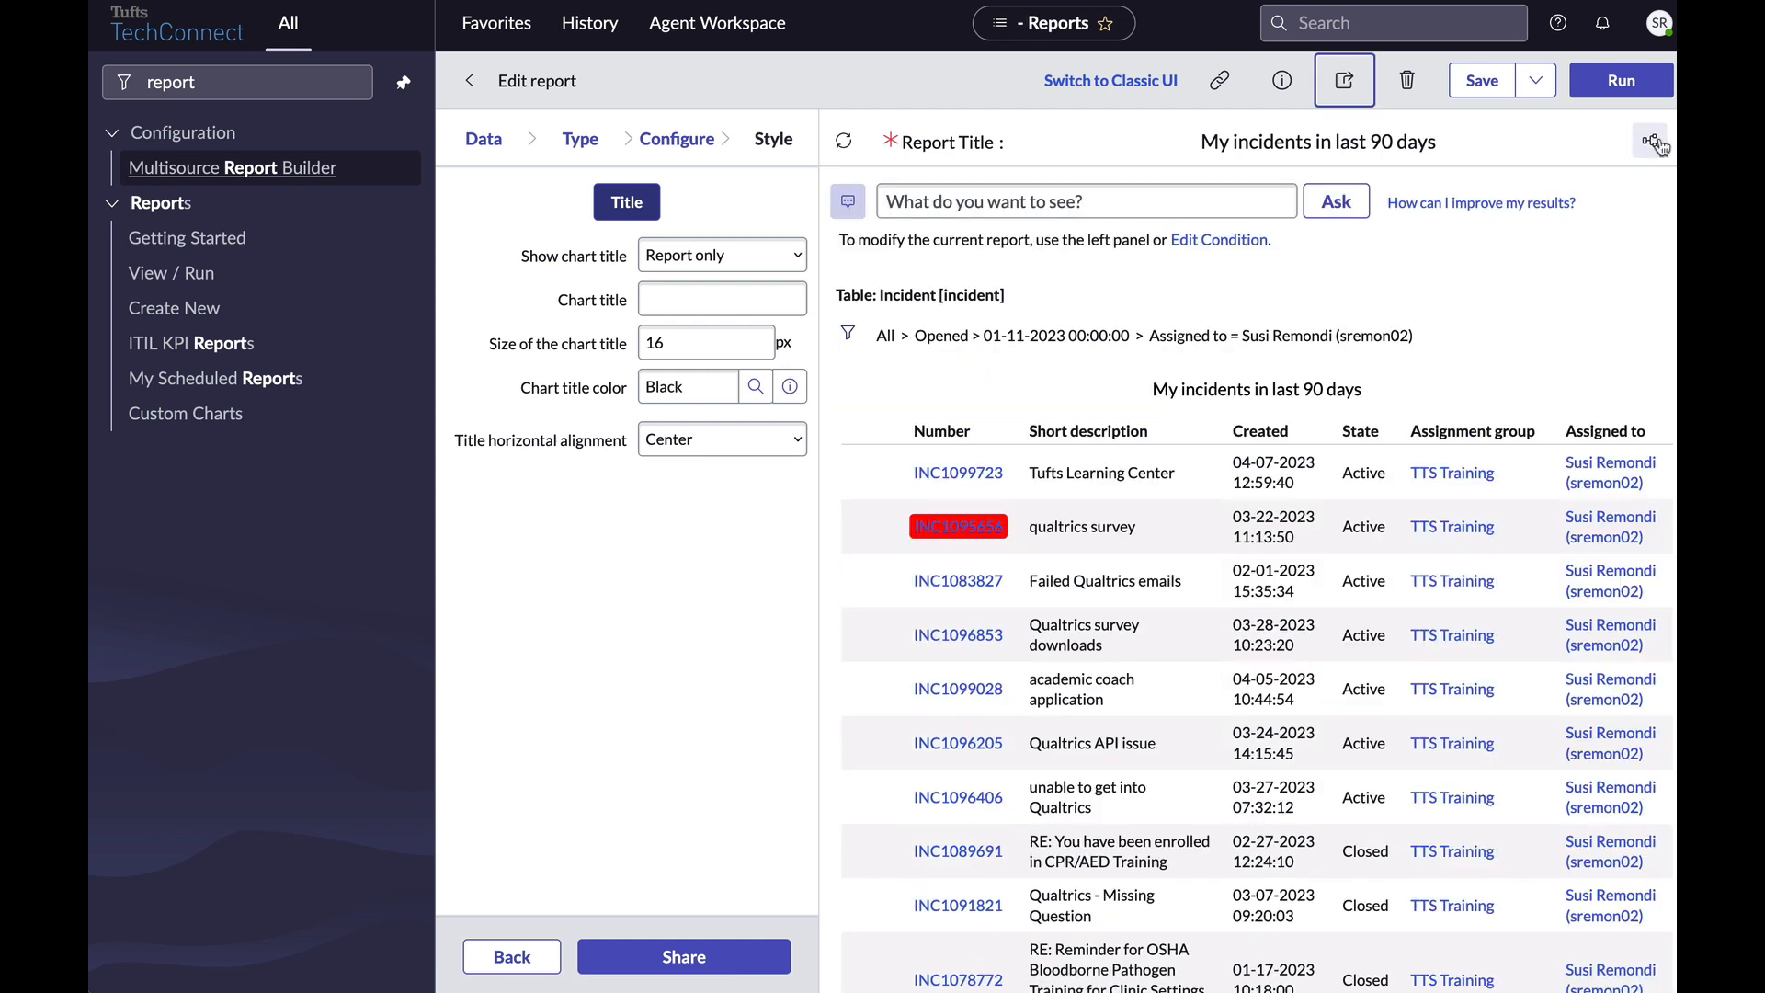